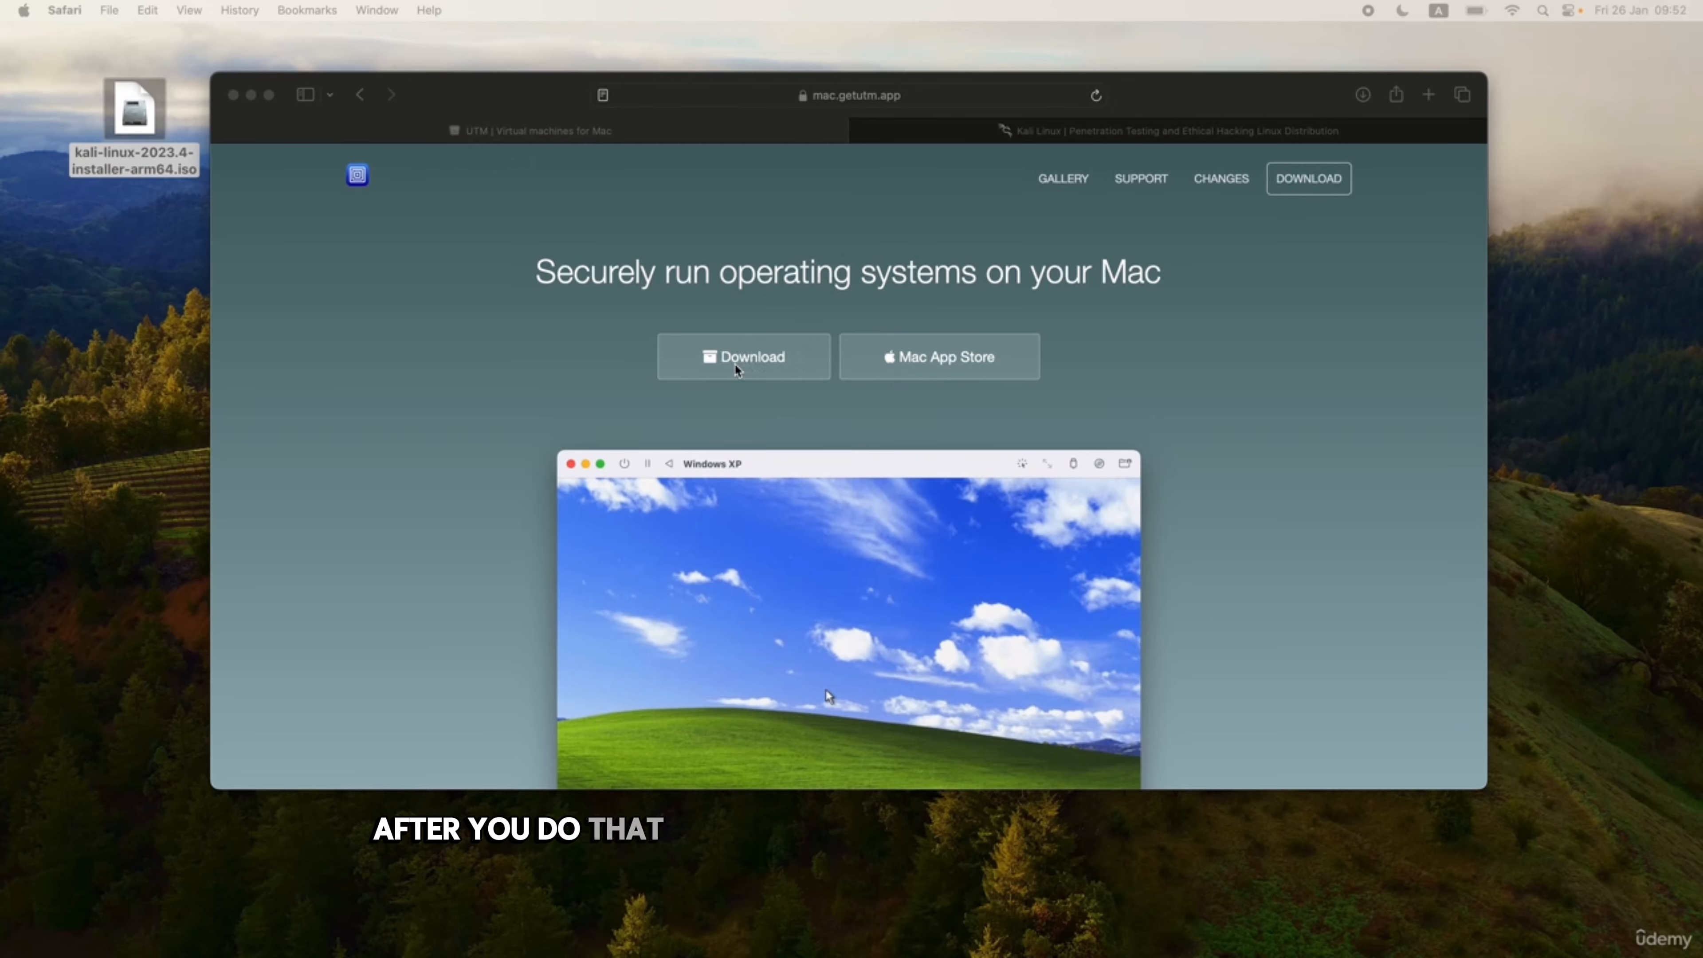
On the Kali website, go to Installer Images and show the Apple Silicon (ARM64) downloads.
left_click(1017, 134)
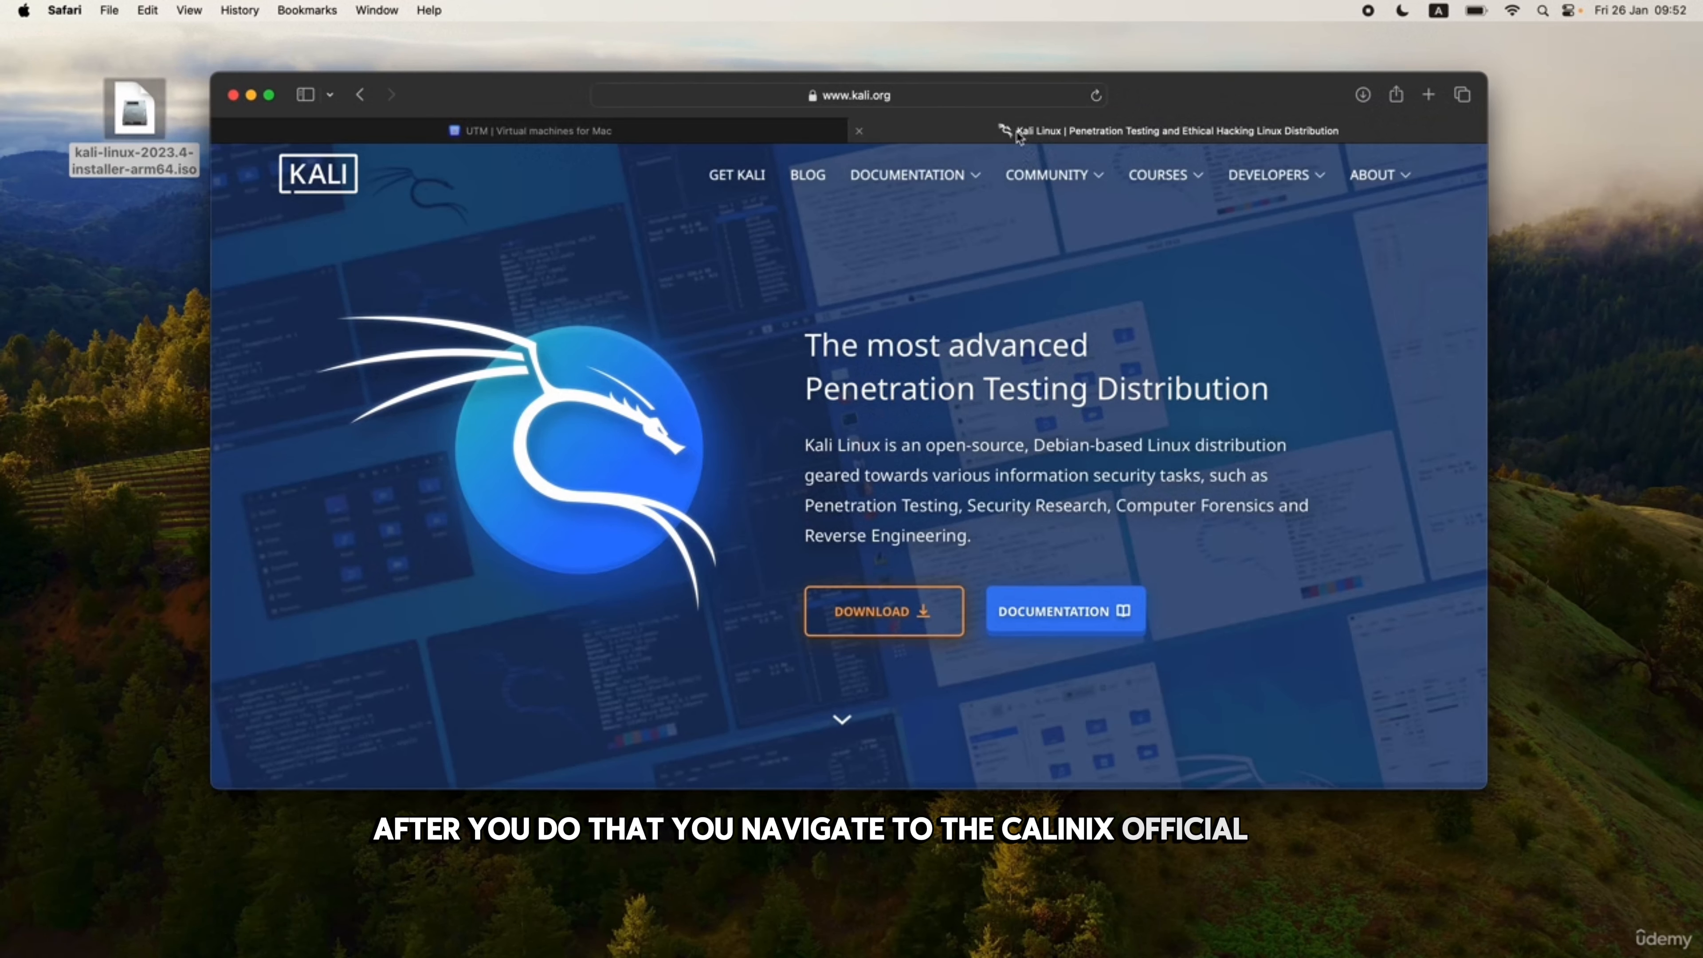
left_click(852, 602)
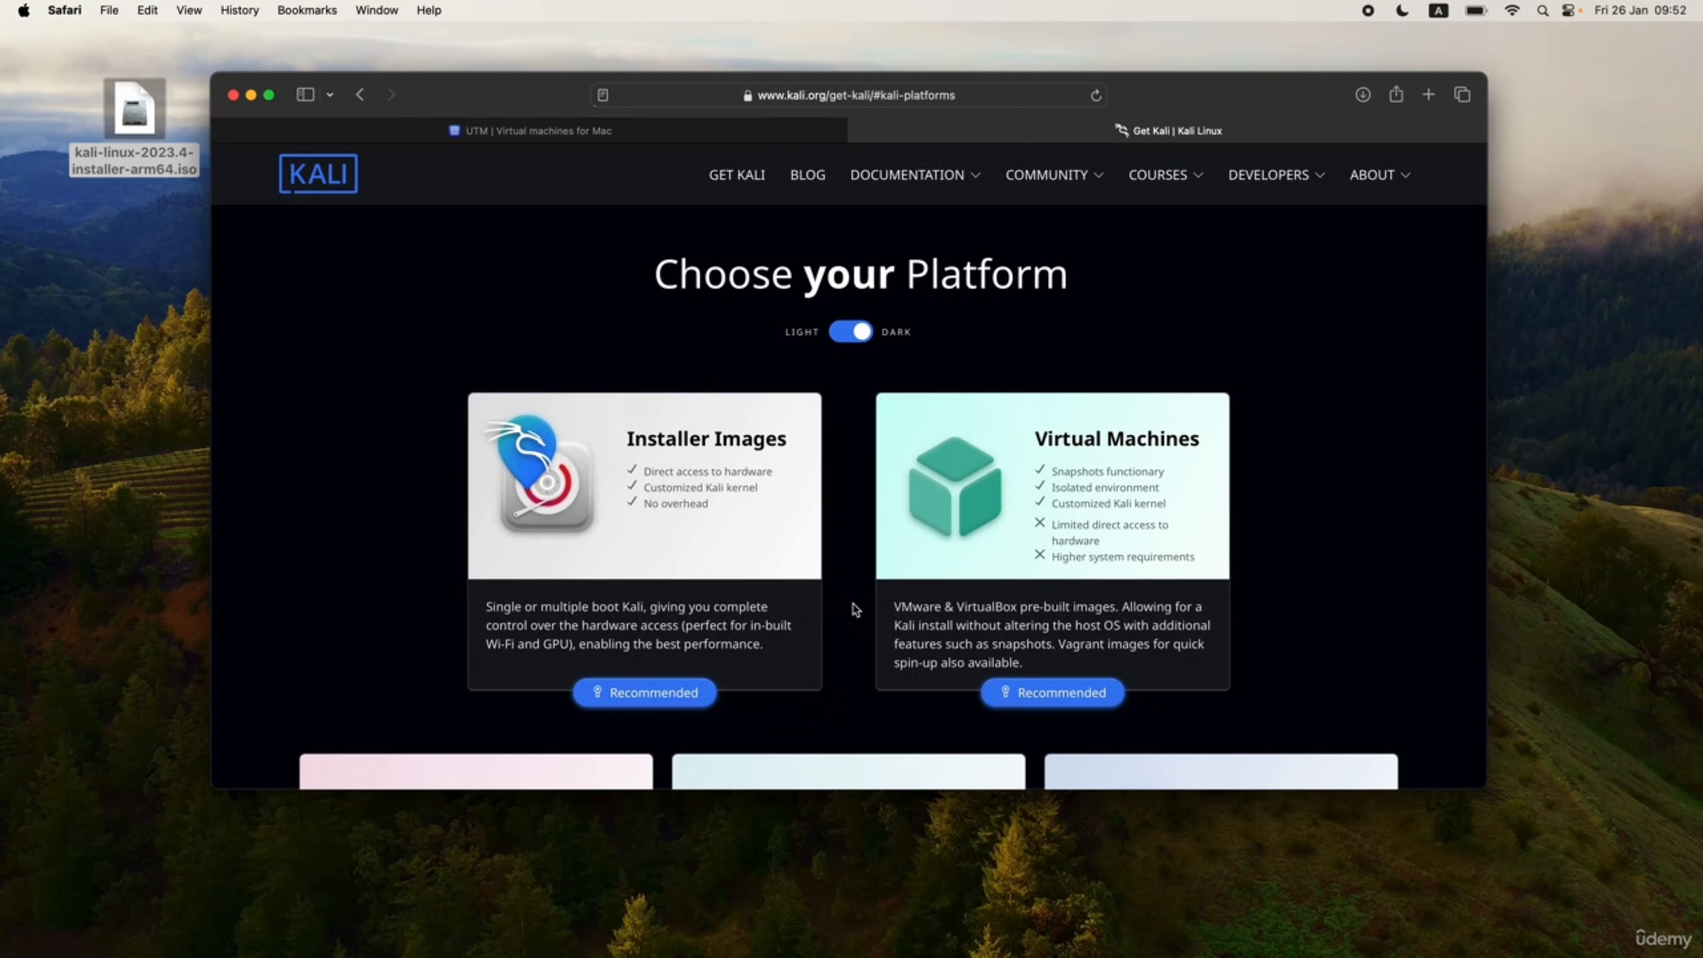
left_click(659, 484)
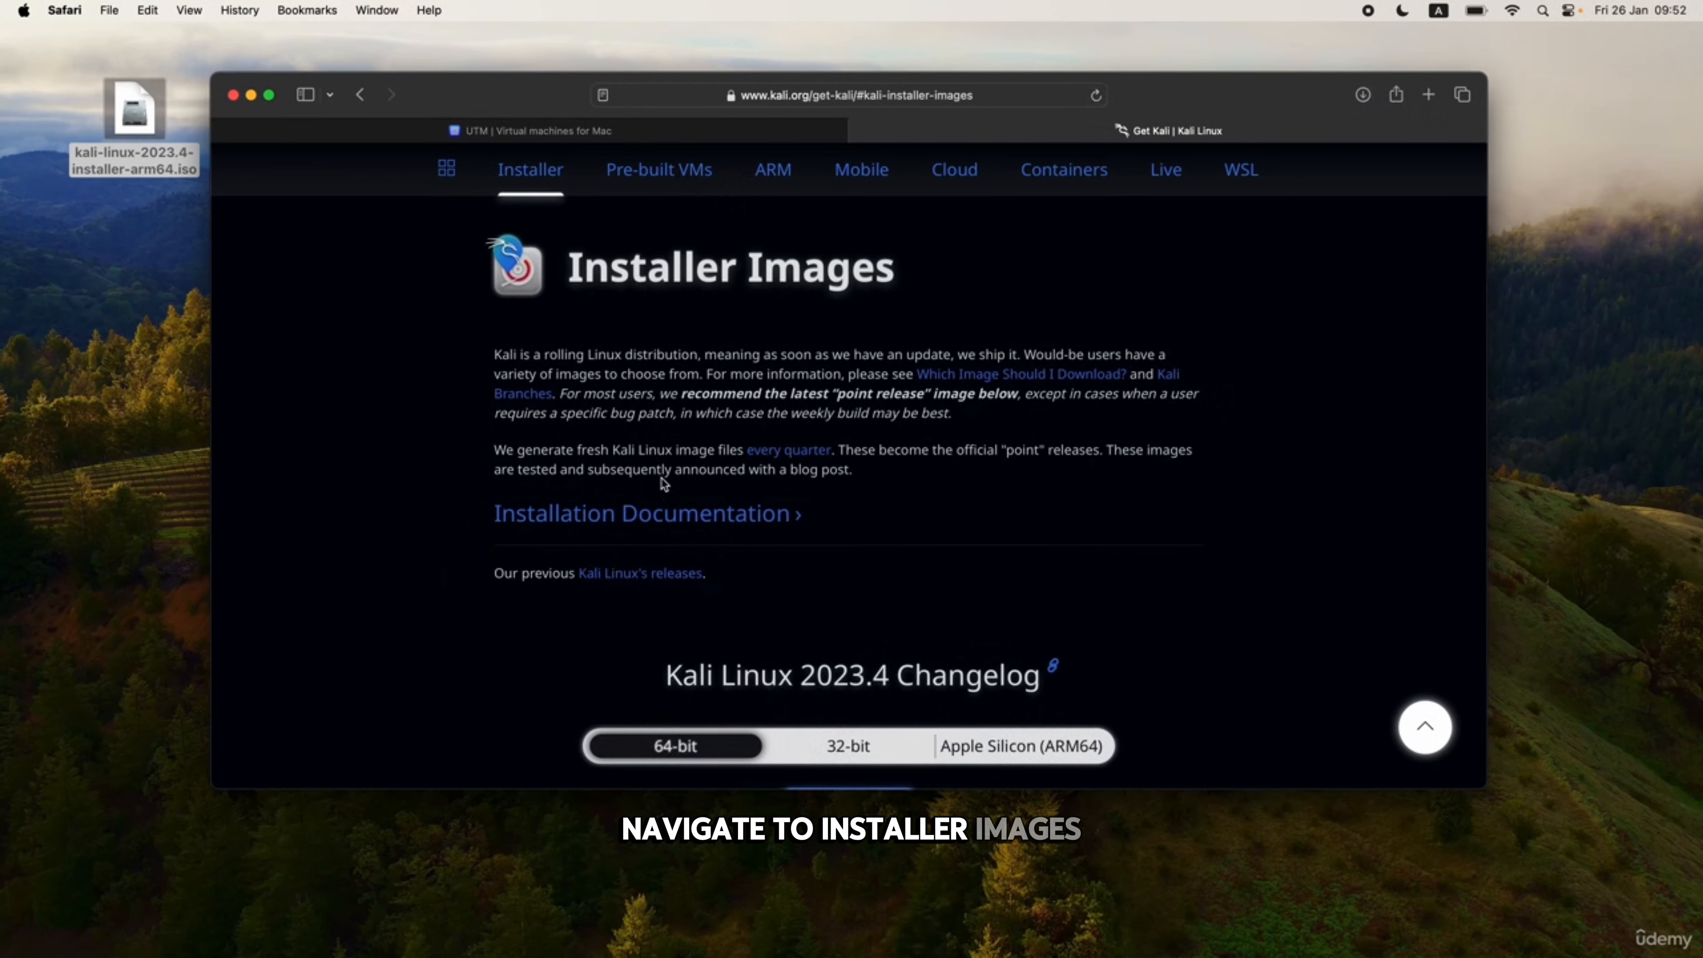
scroll(972, 567, "down", 5)
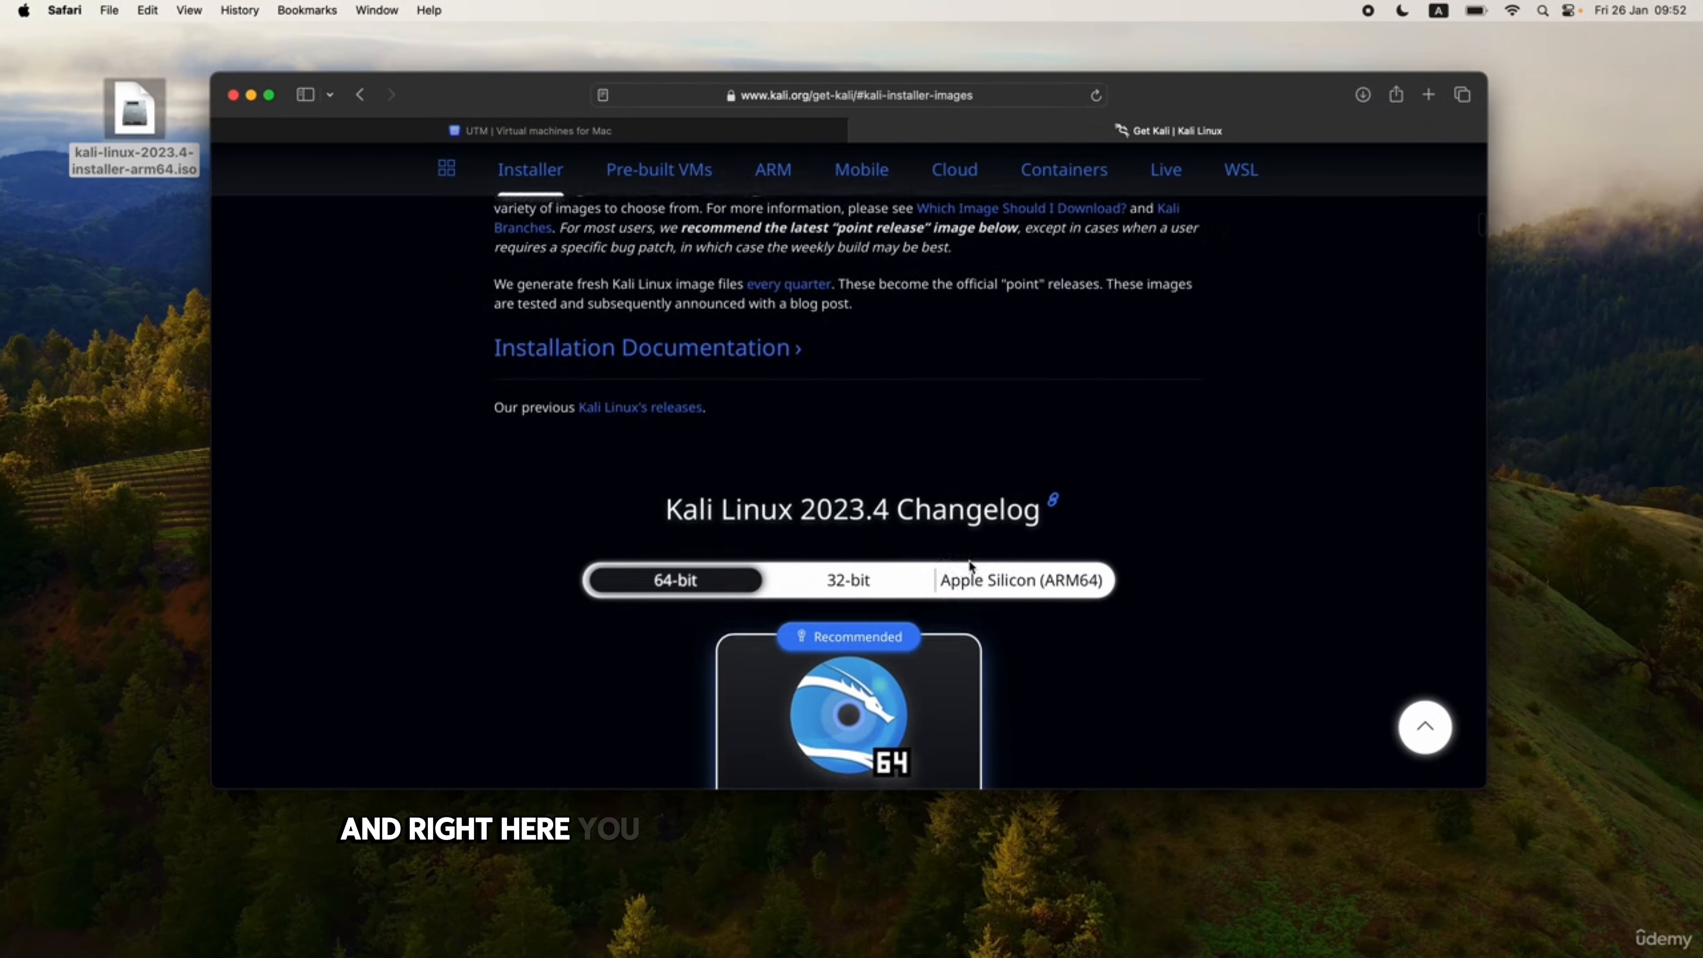
scroll(1115, 602, "down", 3)
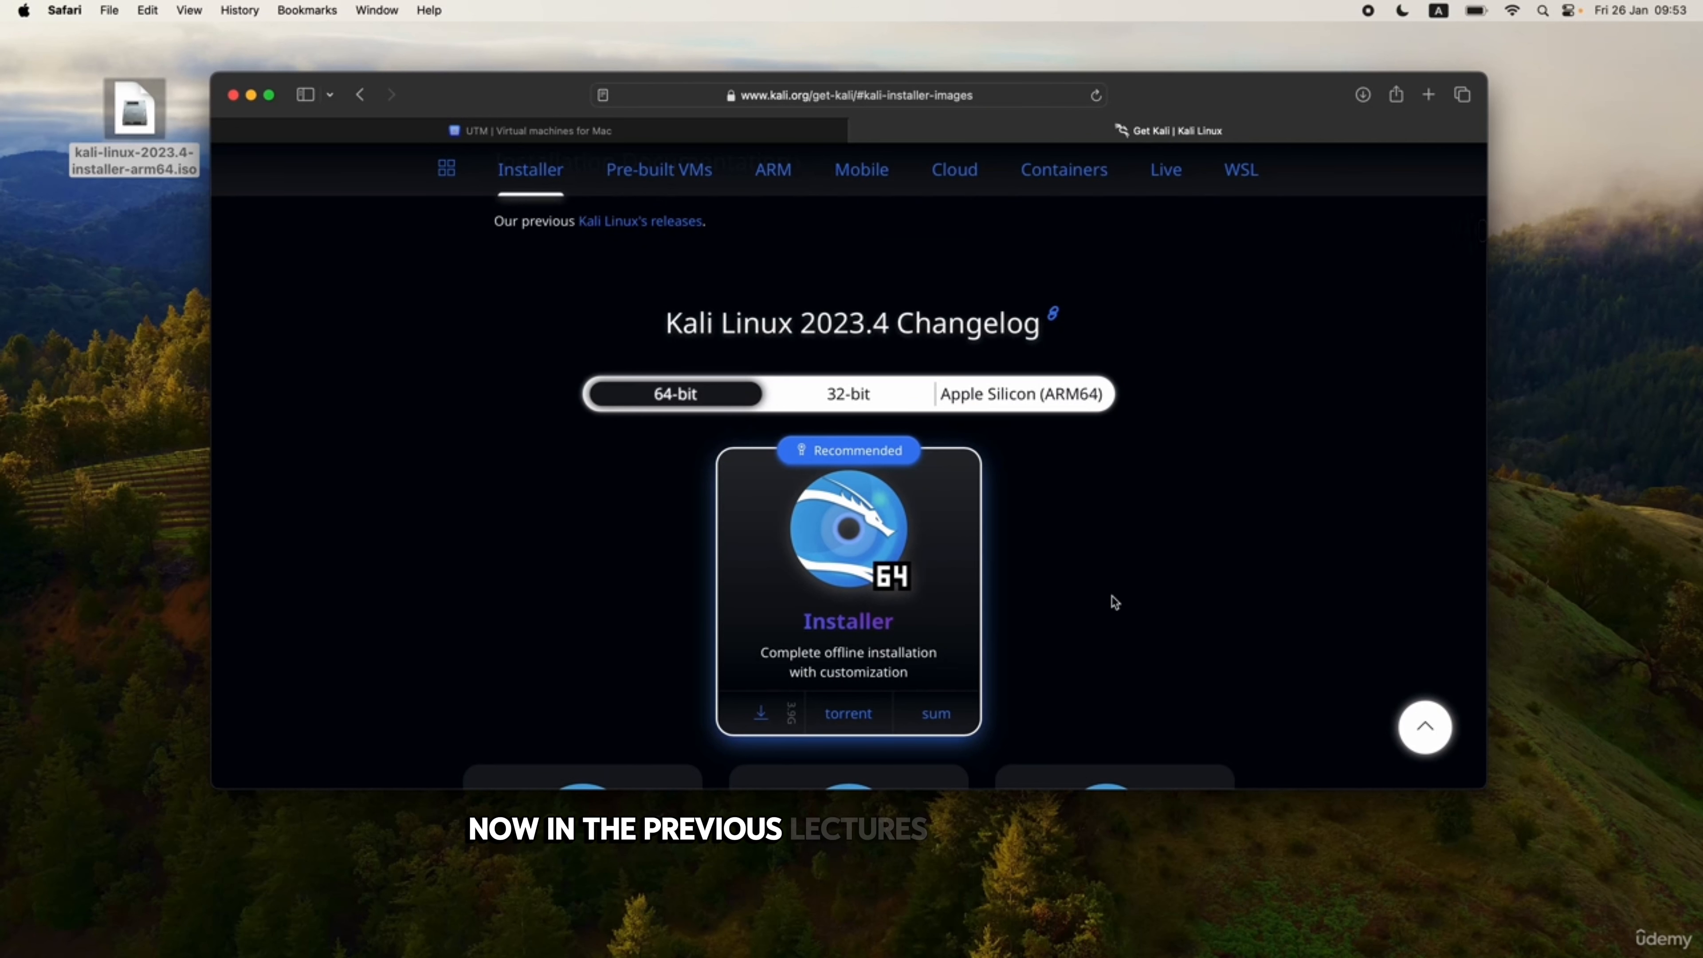
scroll(1114, 602, "down", 2)
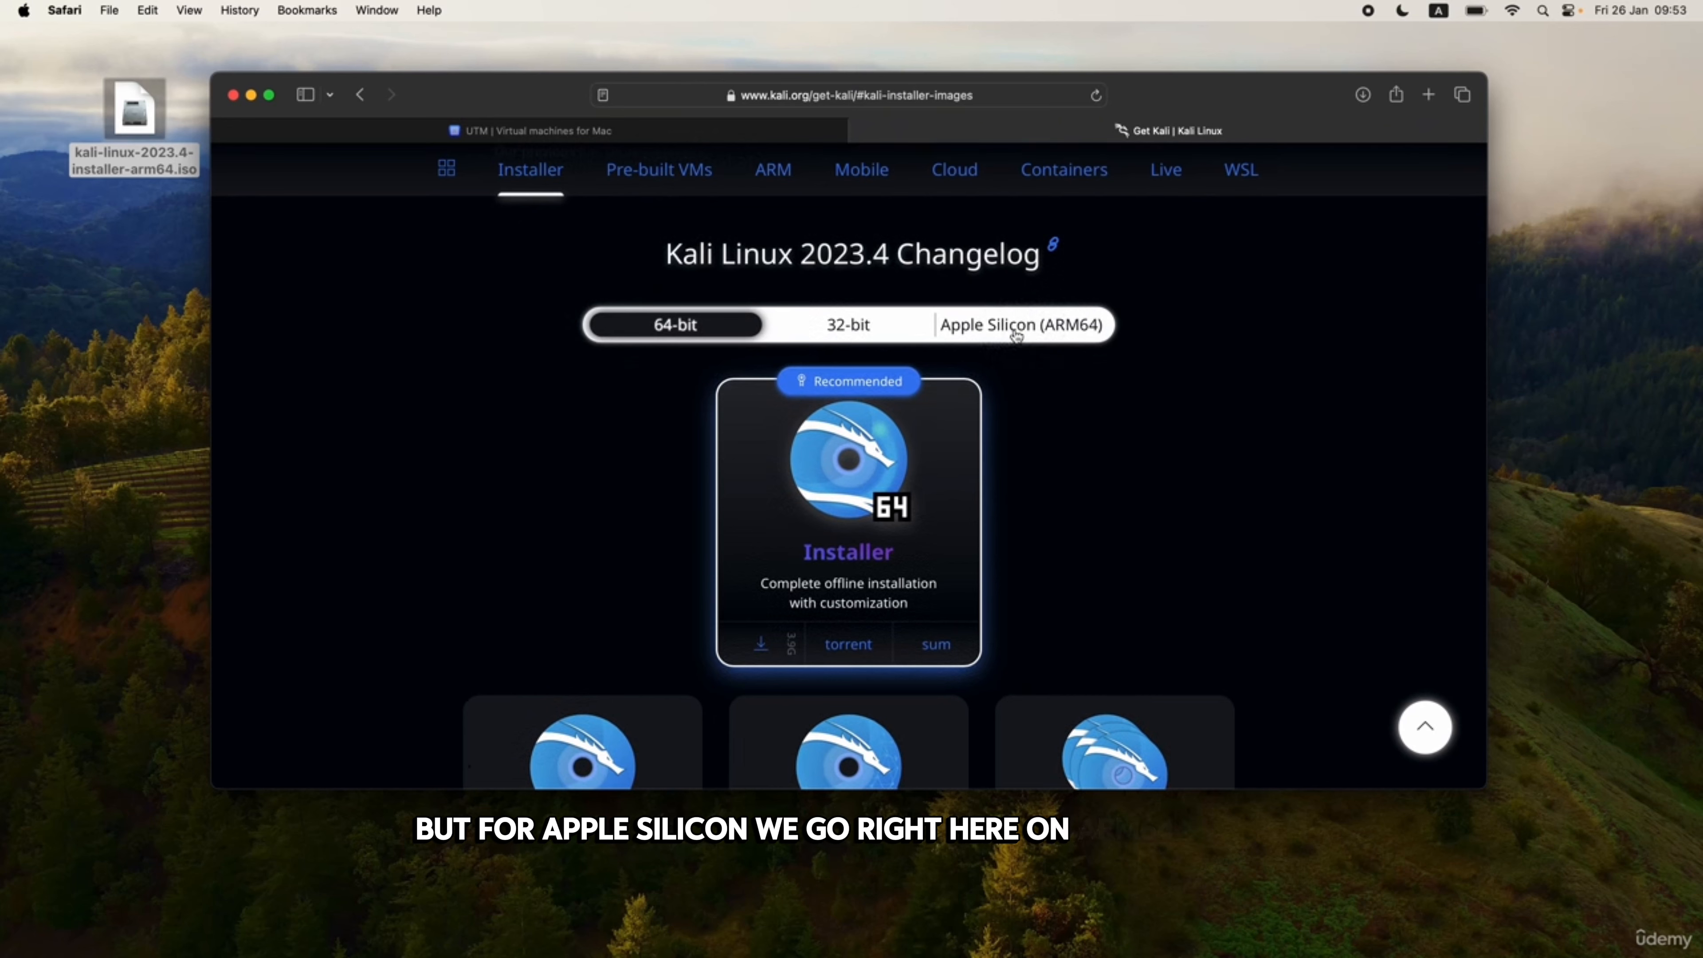
left_click(1048, 326)
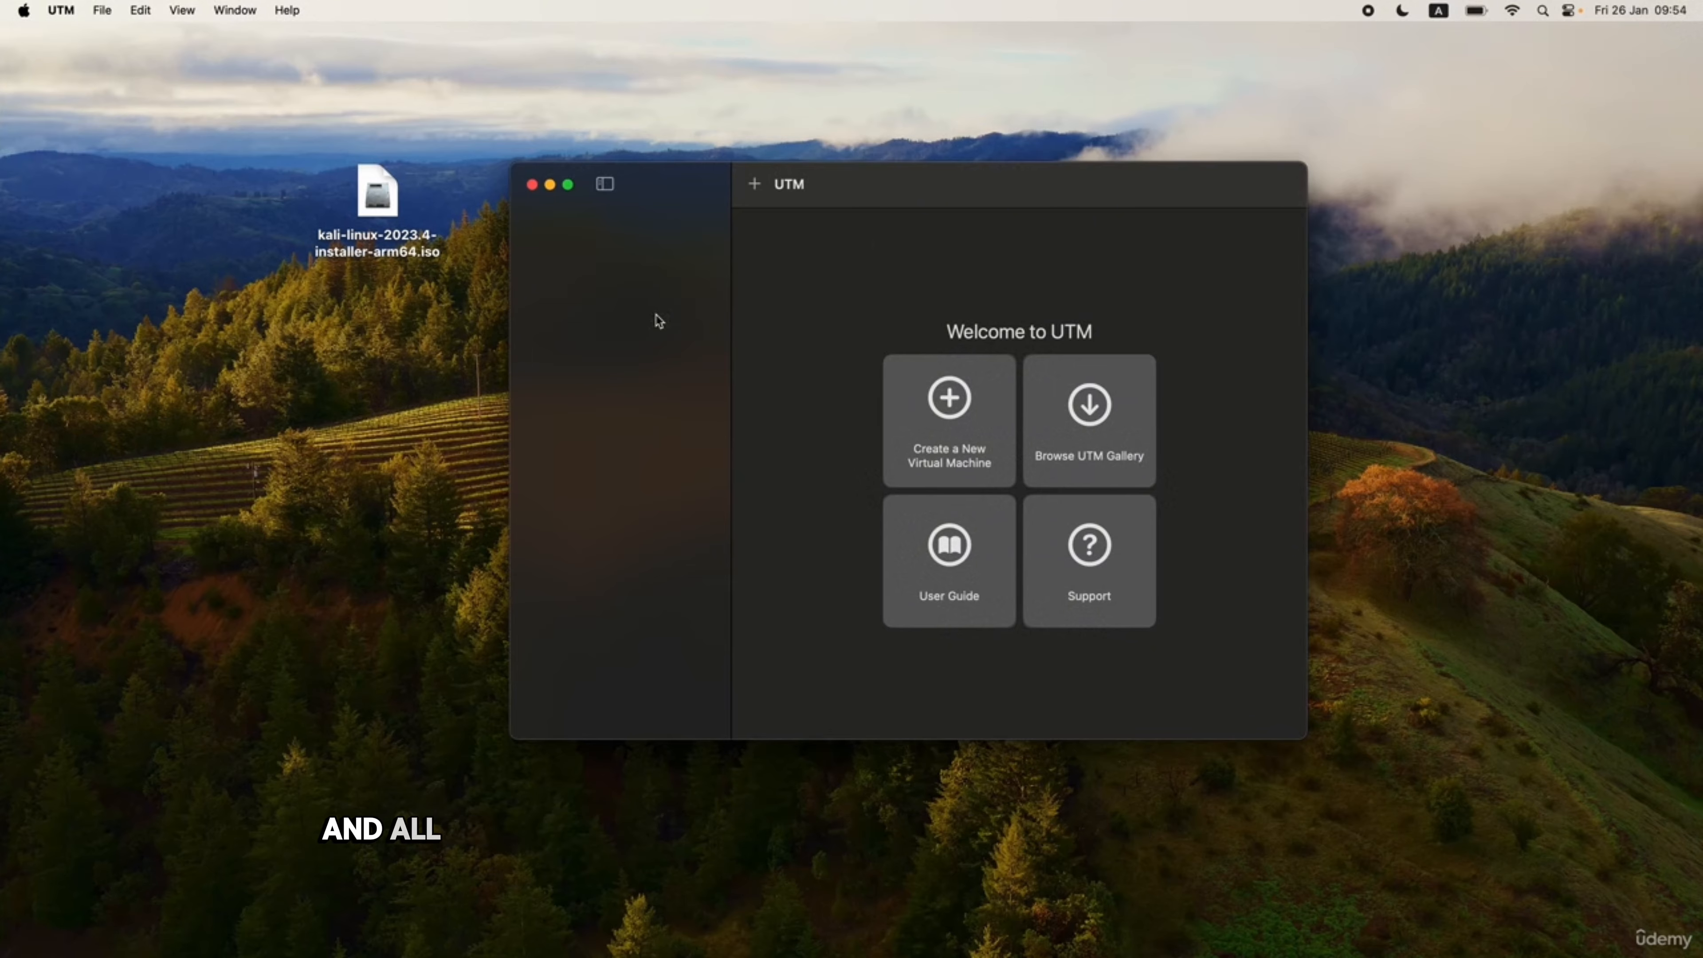
Start a new virtual machine using Virtualize, with Linux as the guest OS.
left_click(972, 433)
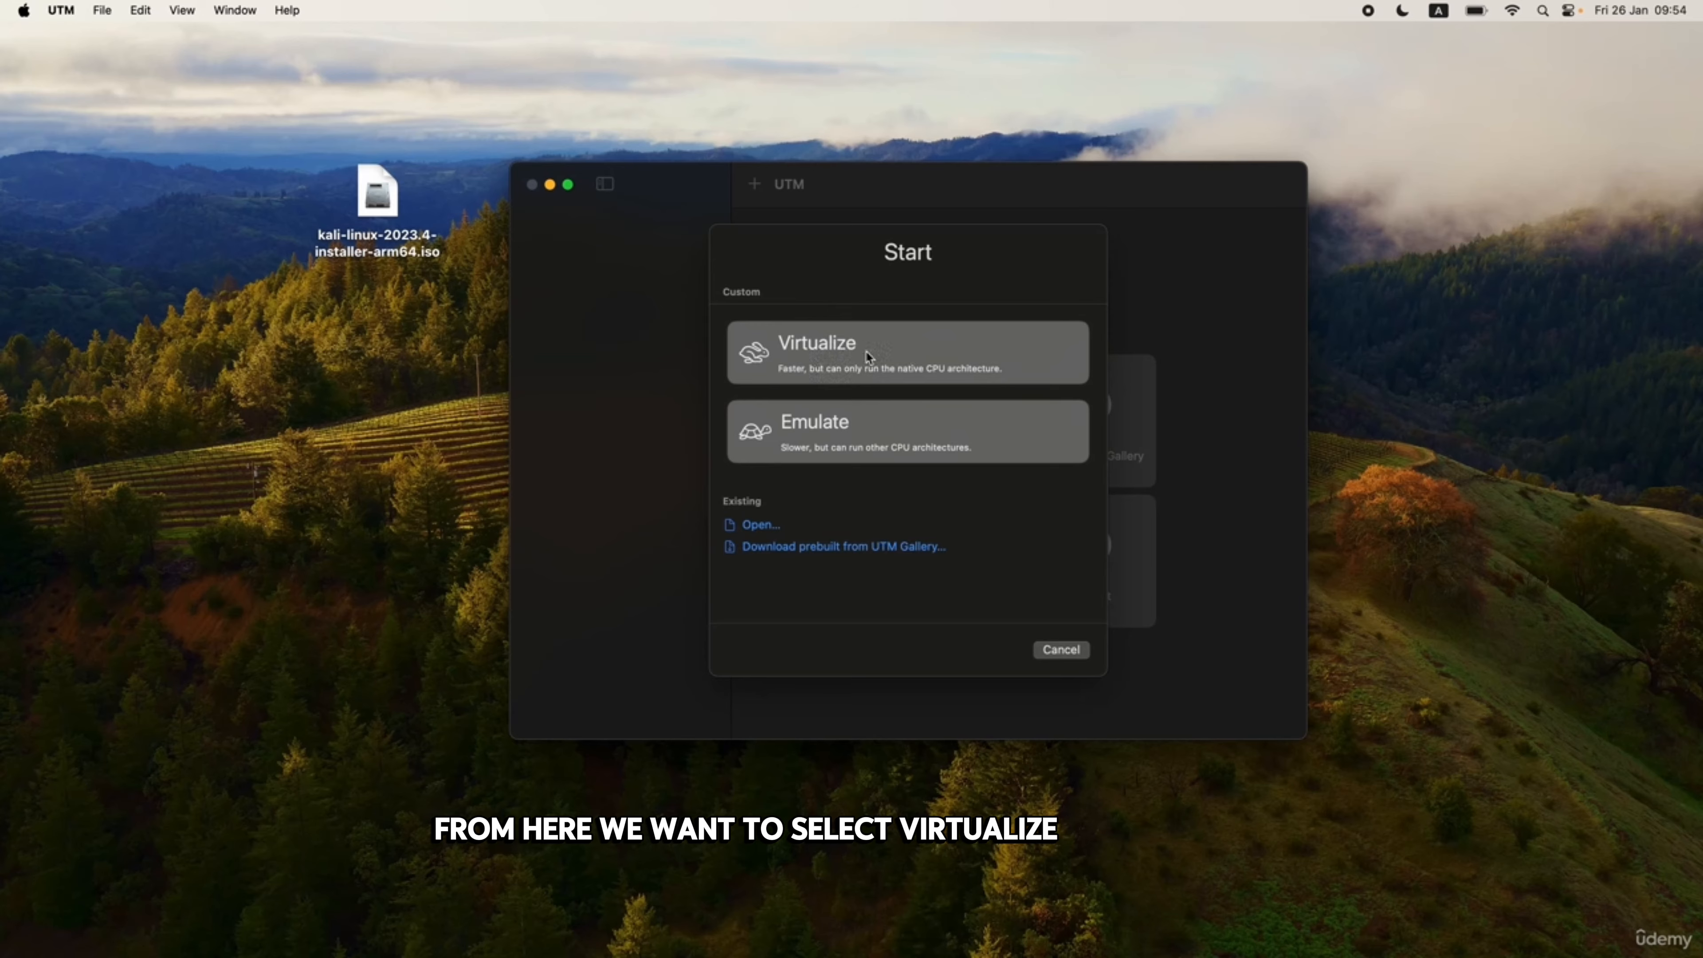
left_click(863, 350)
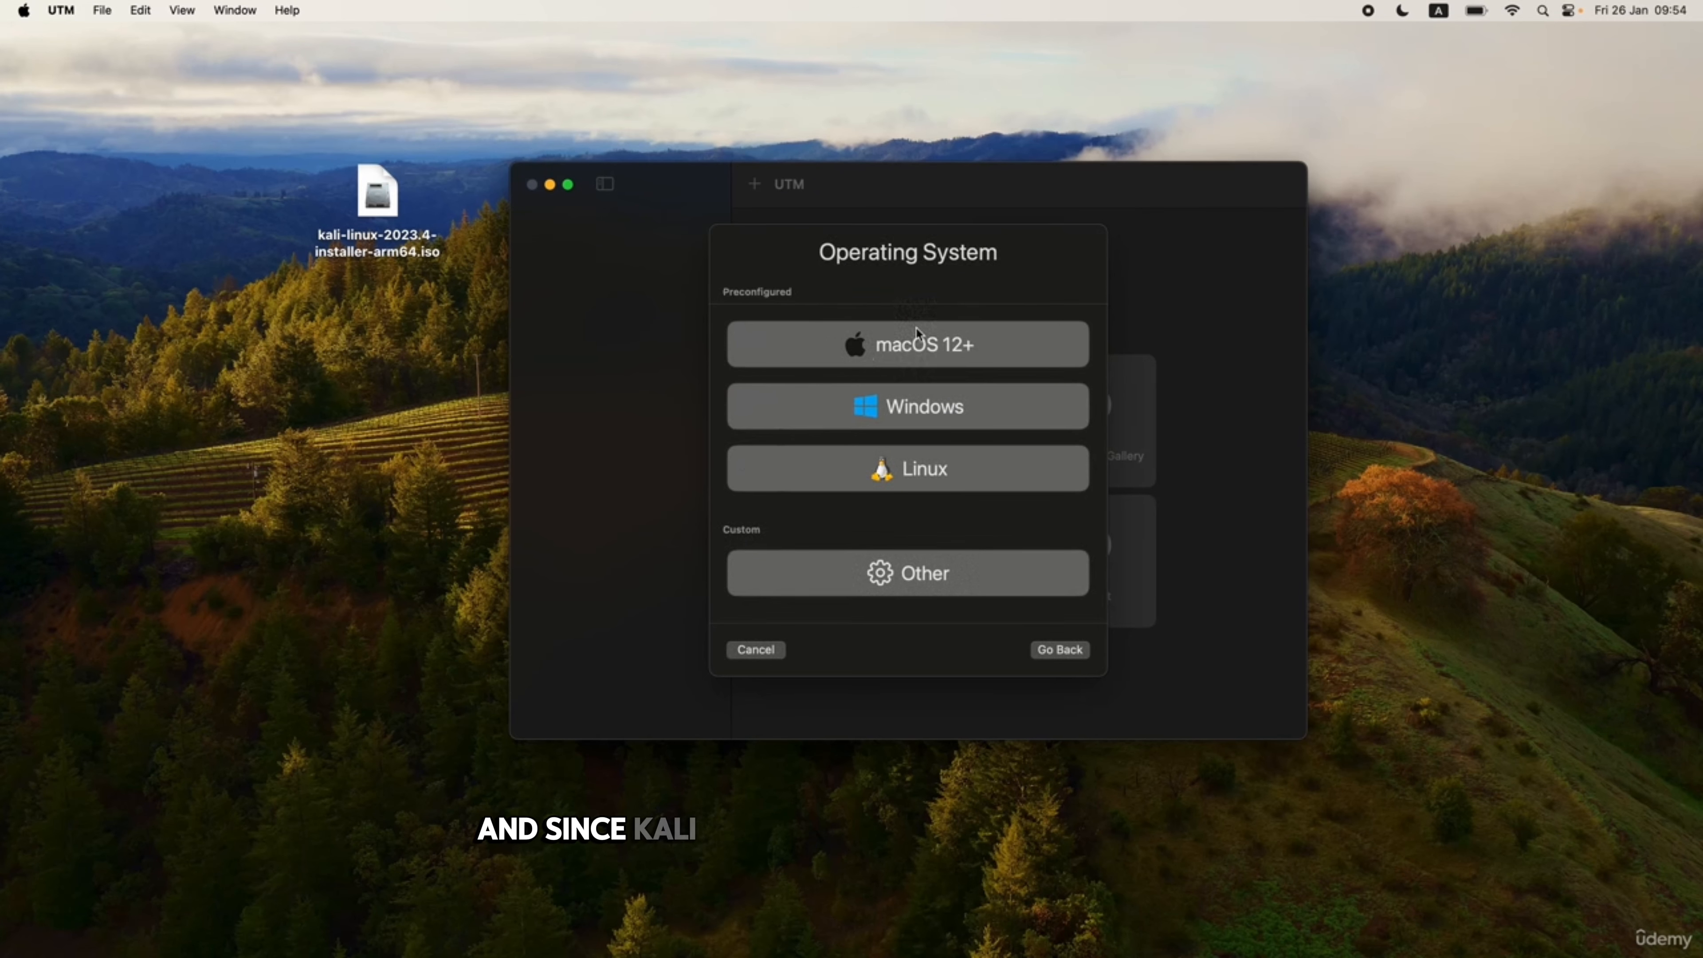
left_click(889, 471)
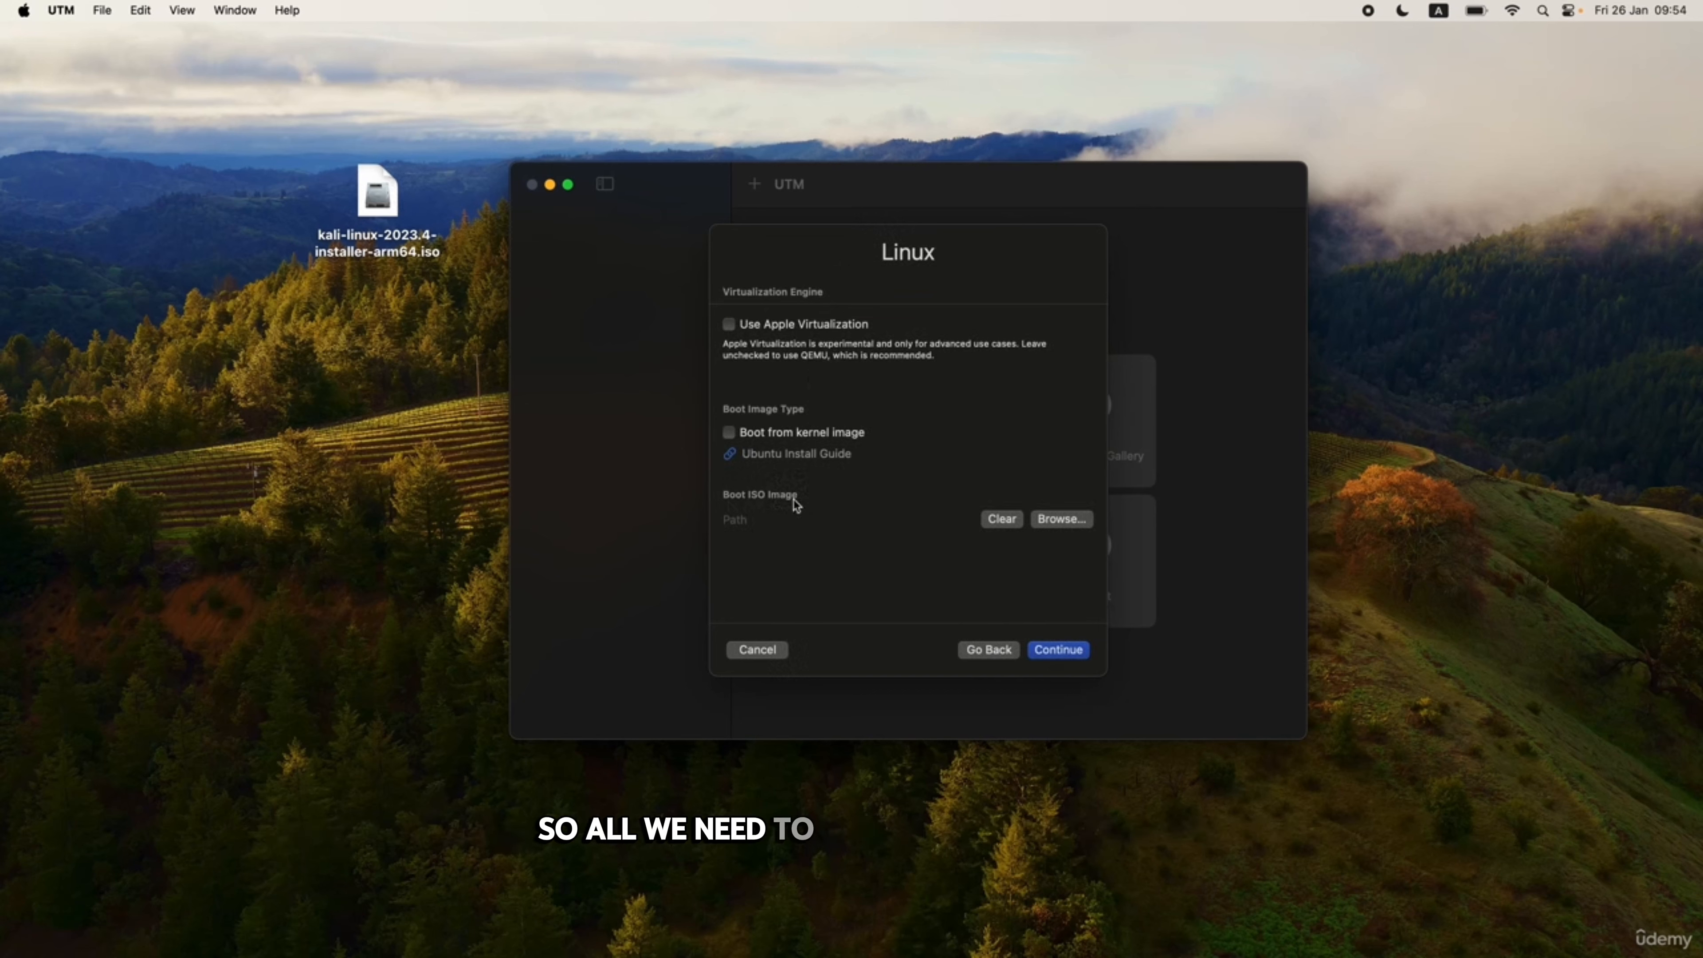
Use kali-linux-2023.4-installer-arm64.iso from the Desktop as the boot image and continue.
left_click(1050, 524)
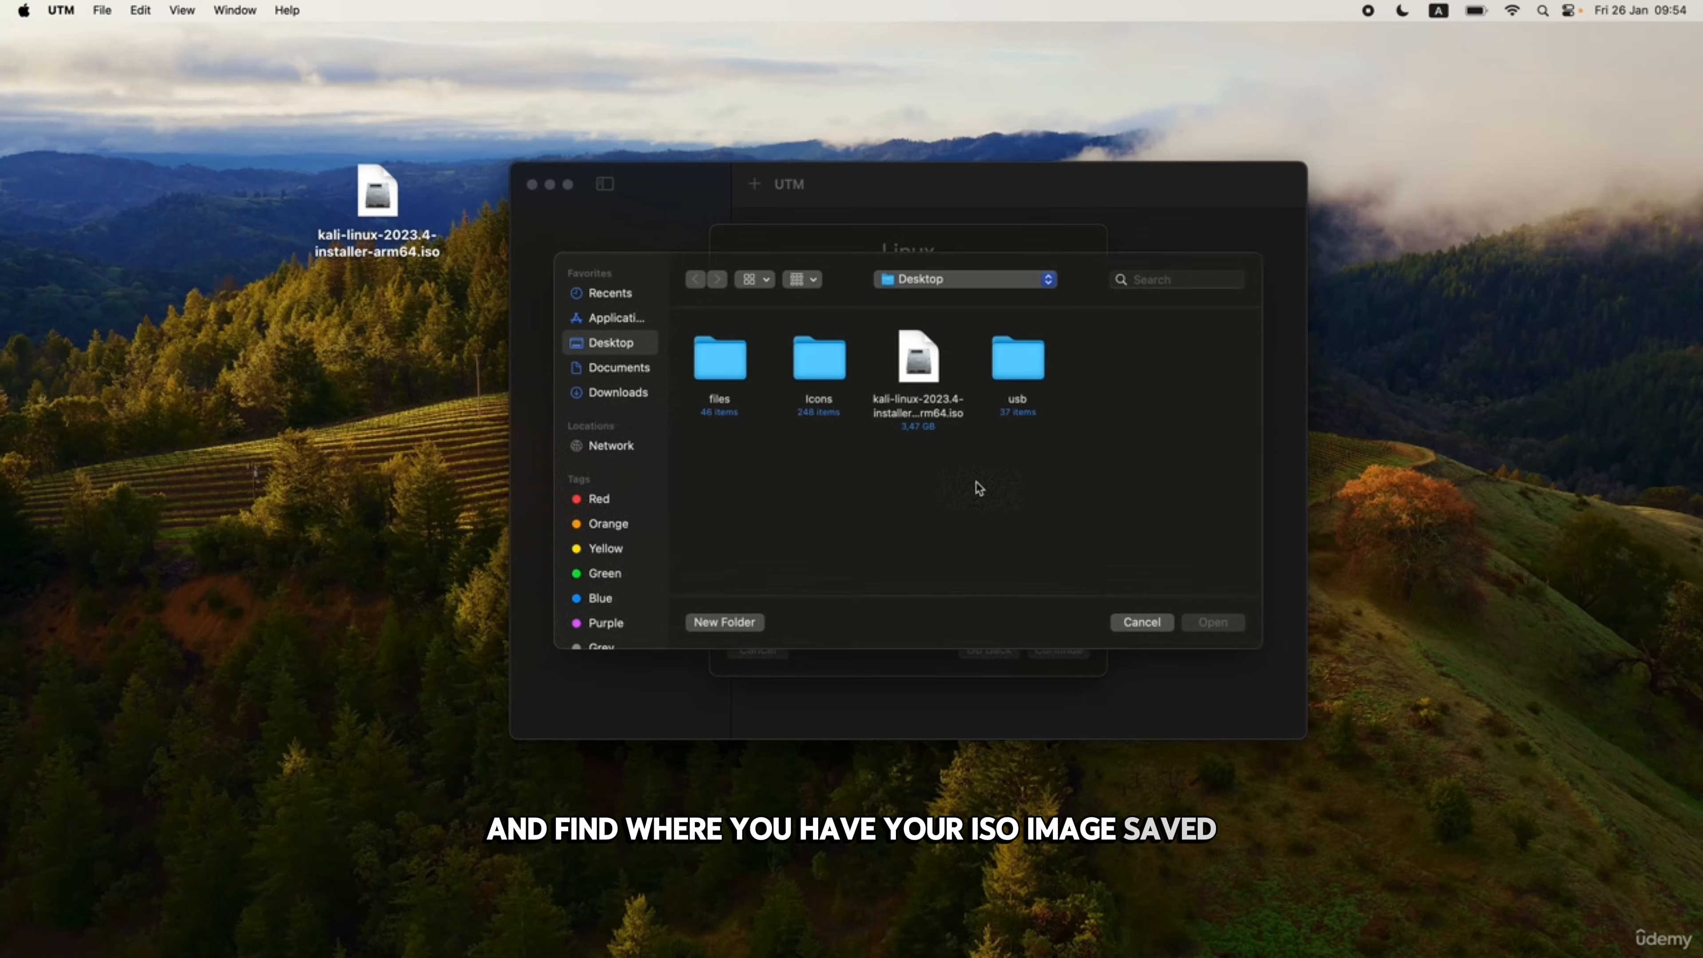
double_click(916, 363)
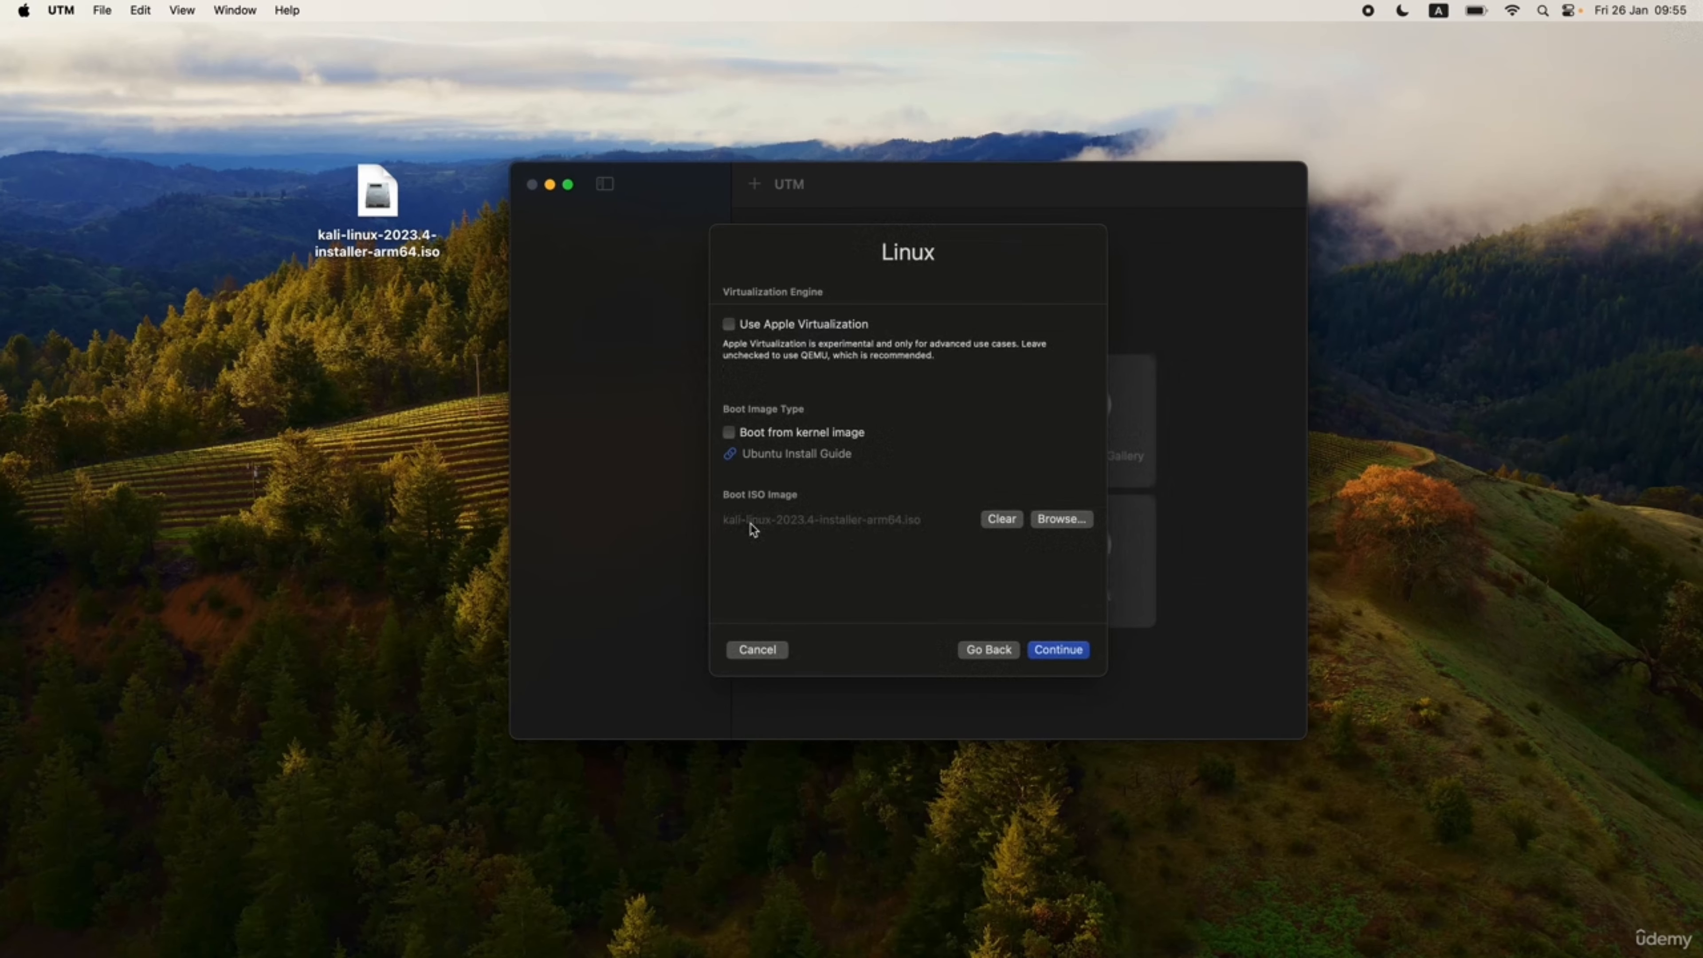
left_click(1070, 656)
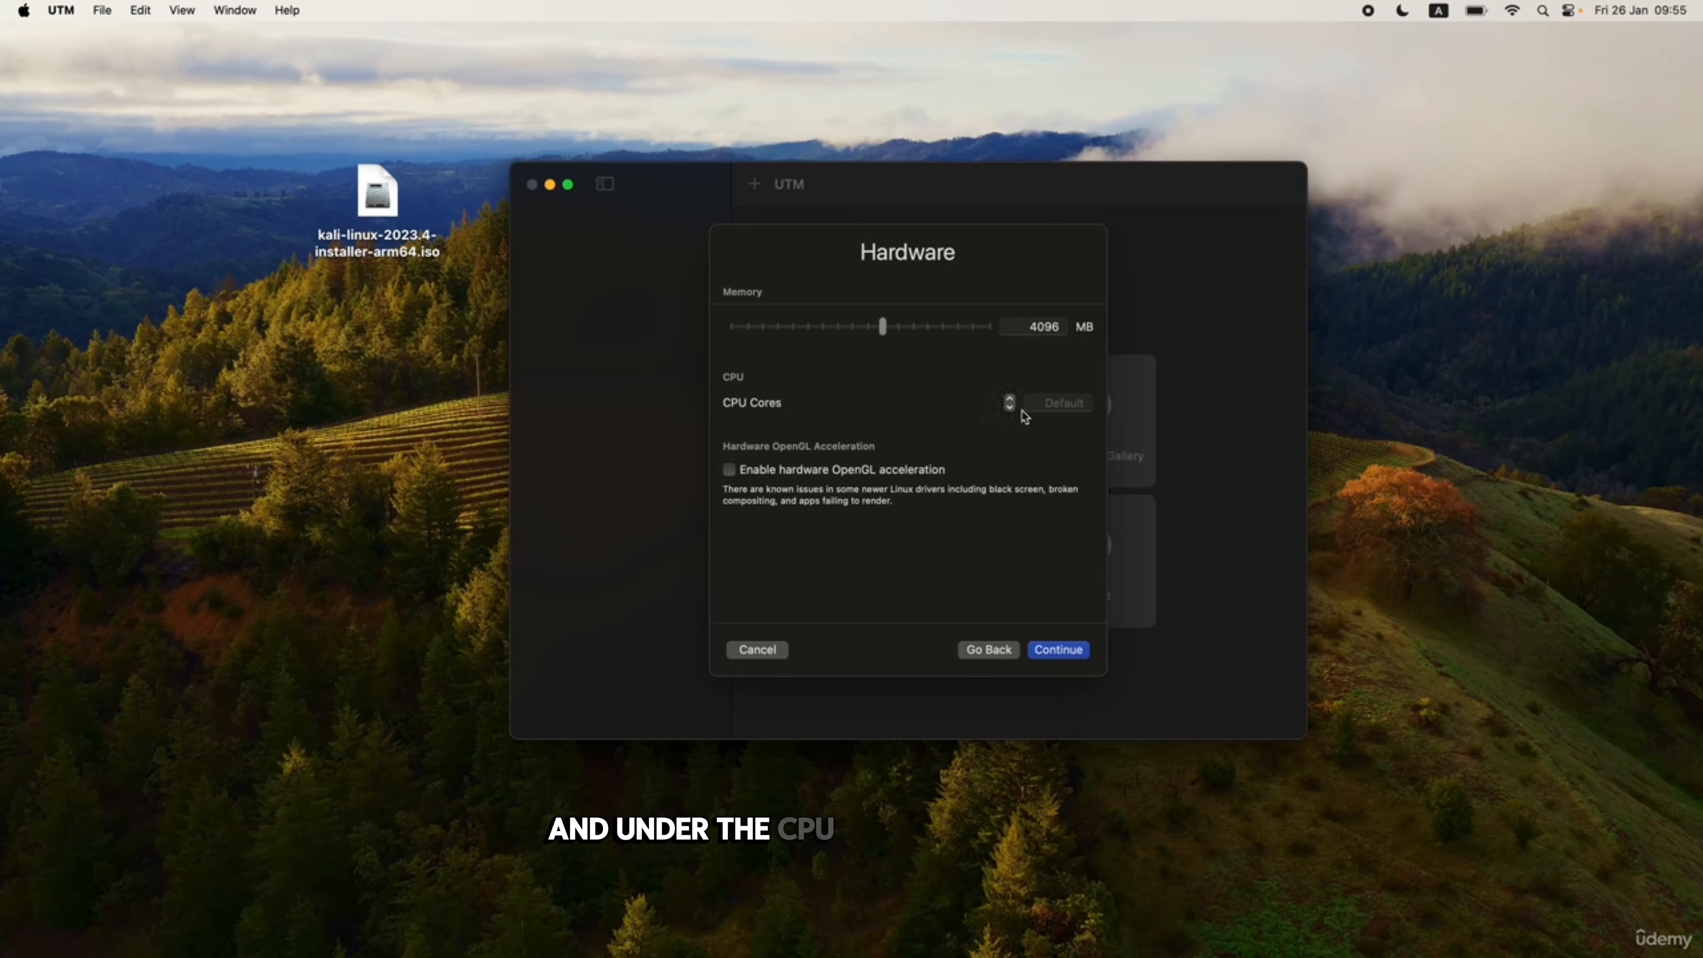
Set the VM to 2 CPU cores and continue to Storage.
left_click(1010, 399)
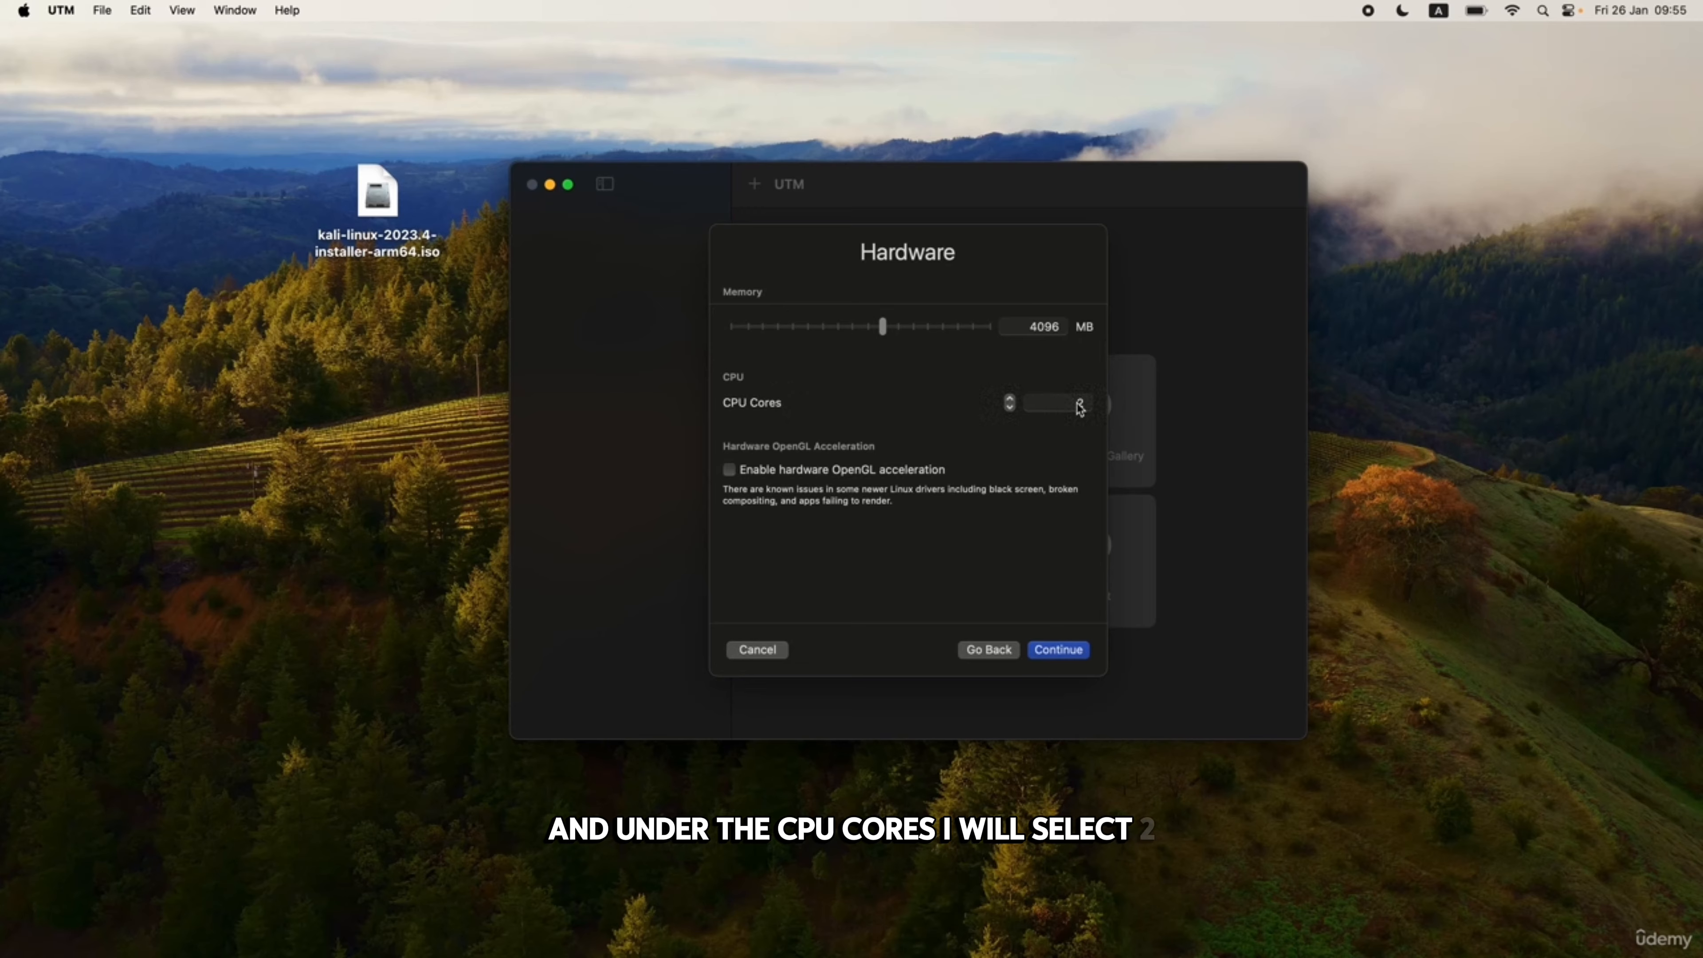
left_click(1009, 398)
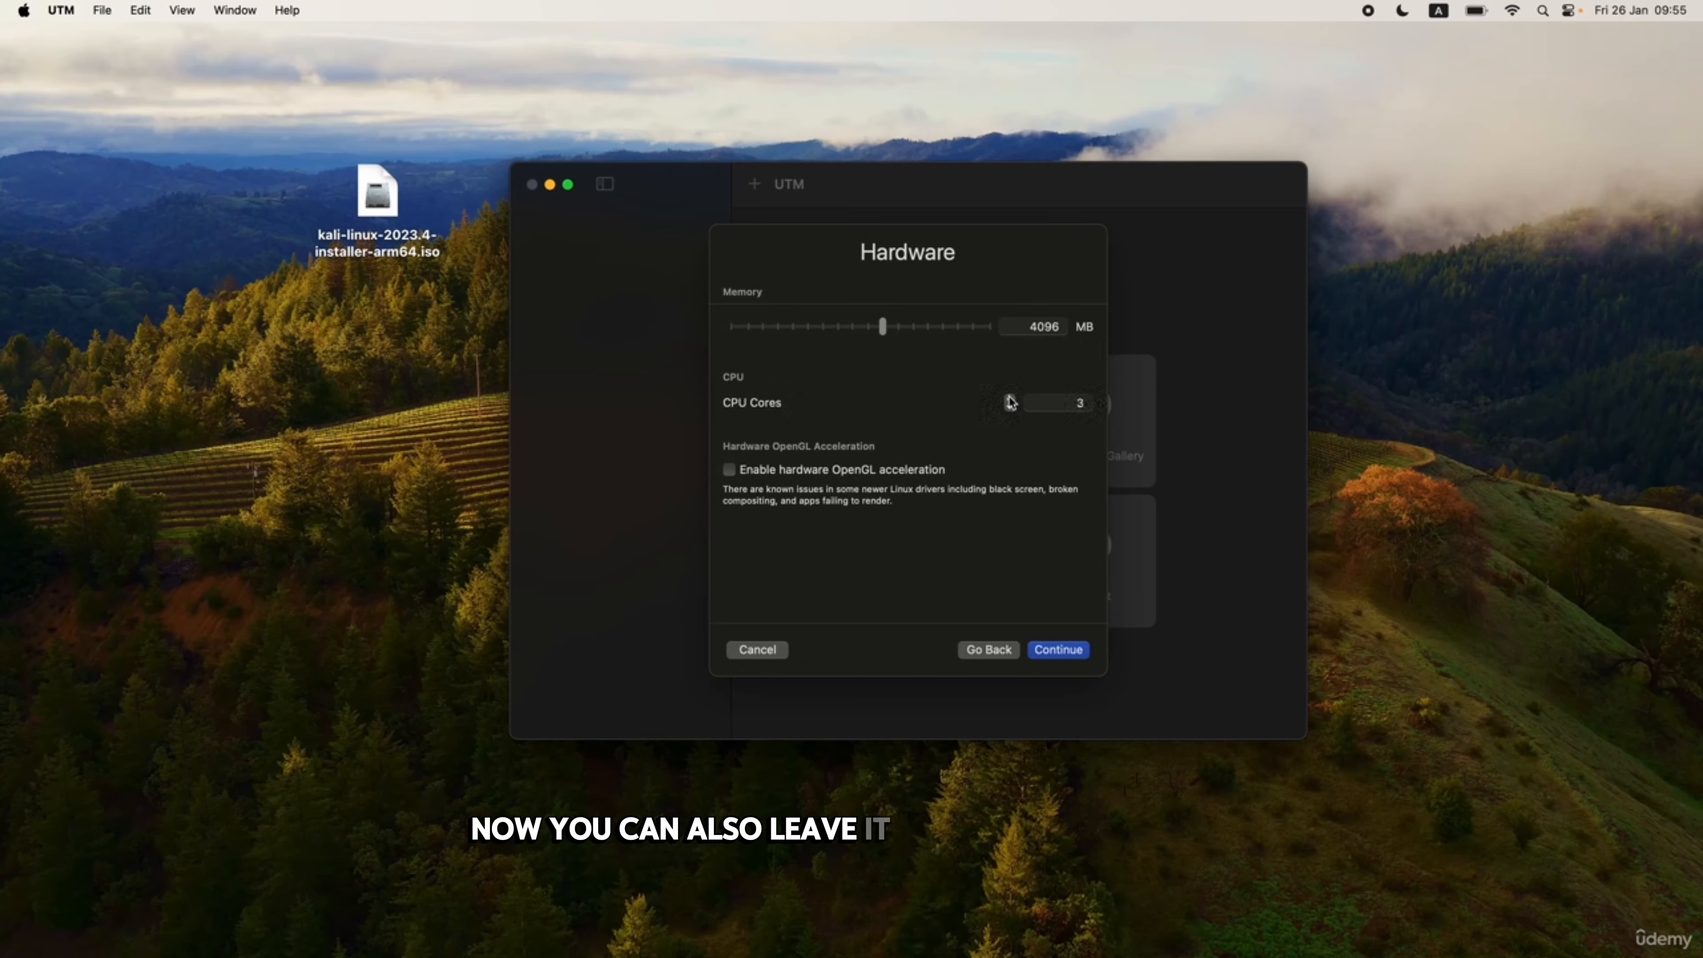
left_click(1010, 407)
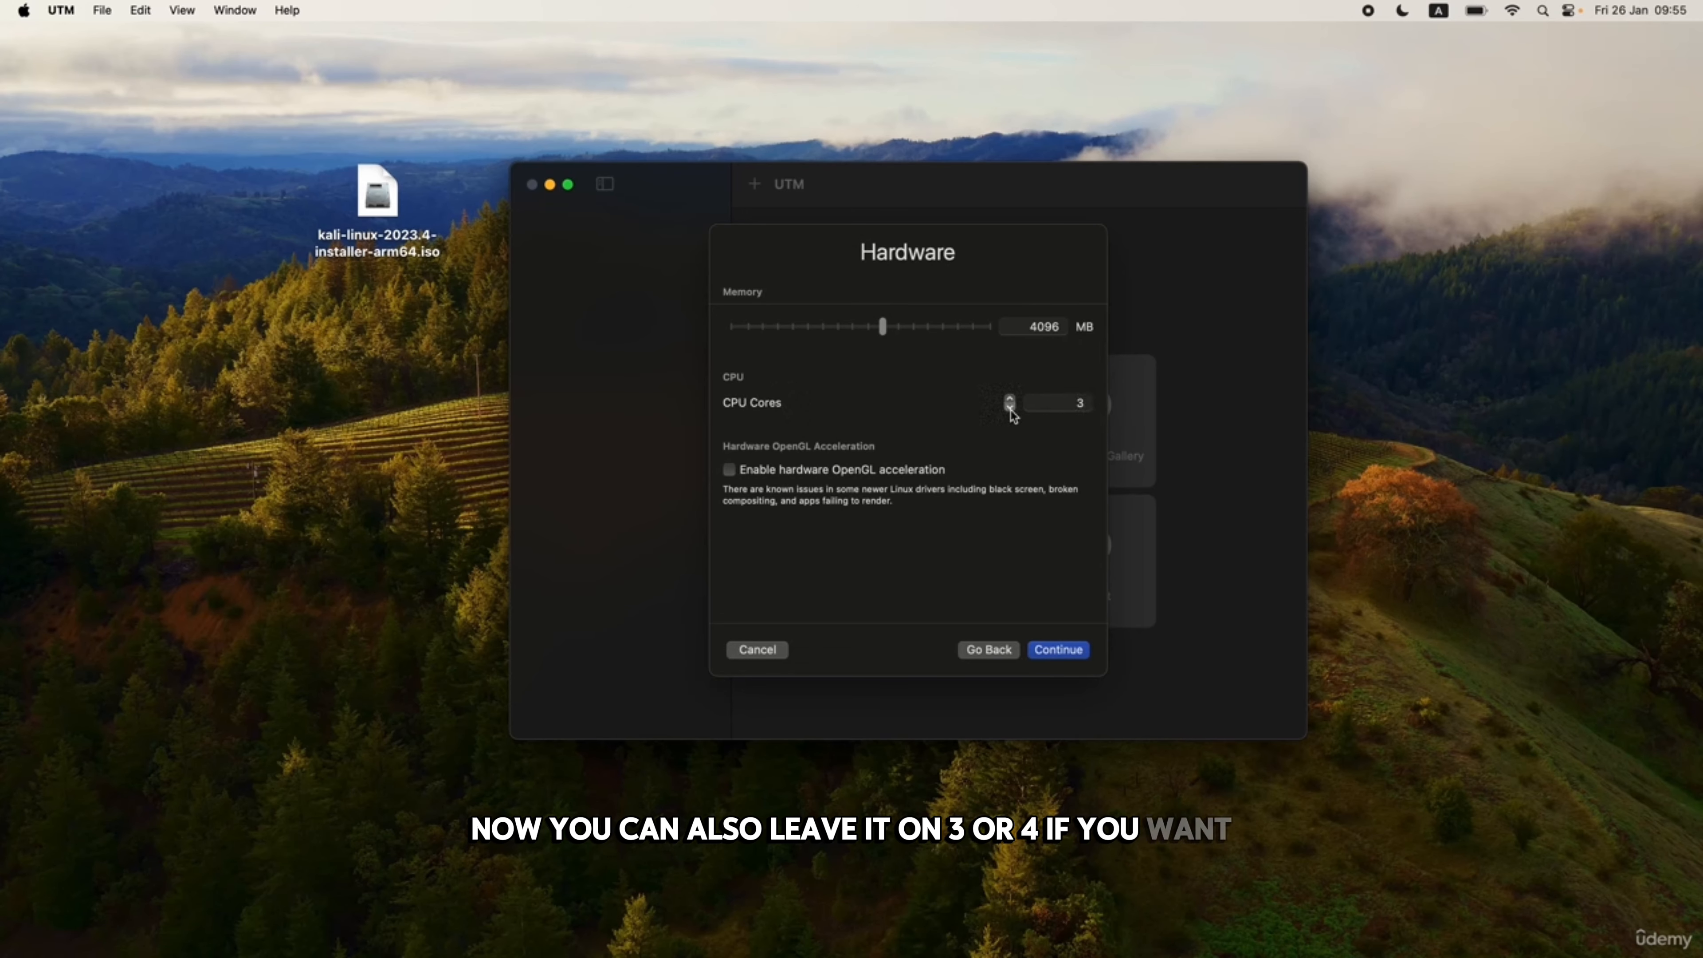
left_click(1010, 407)
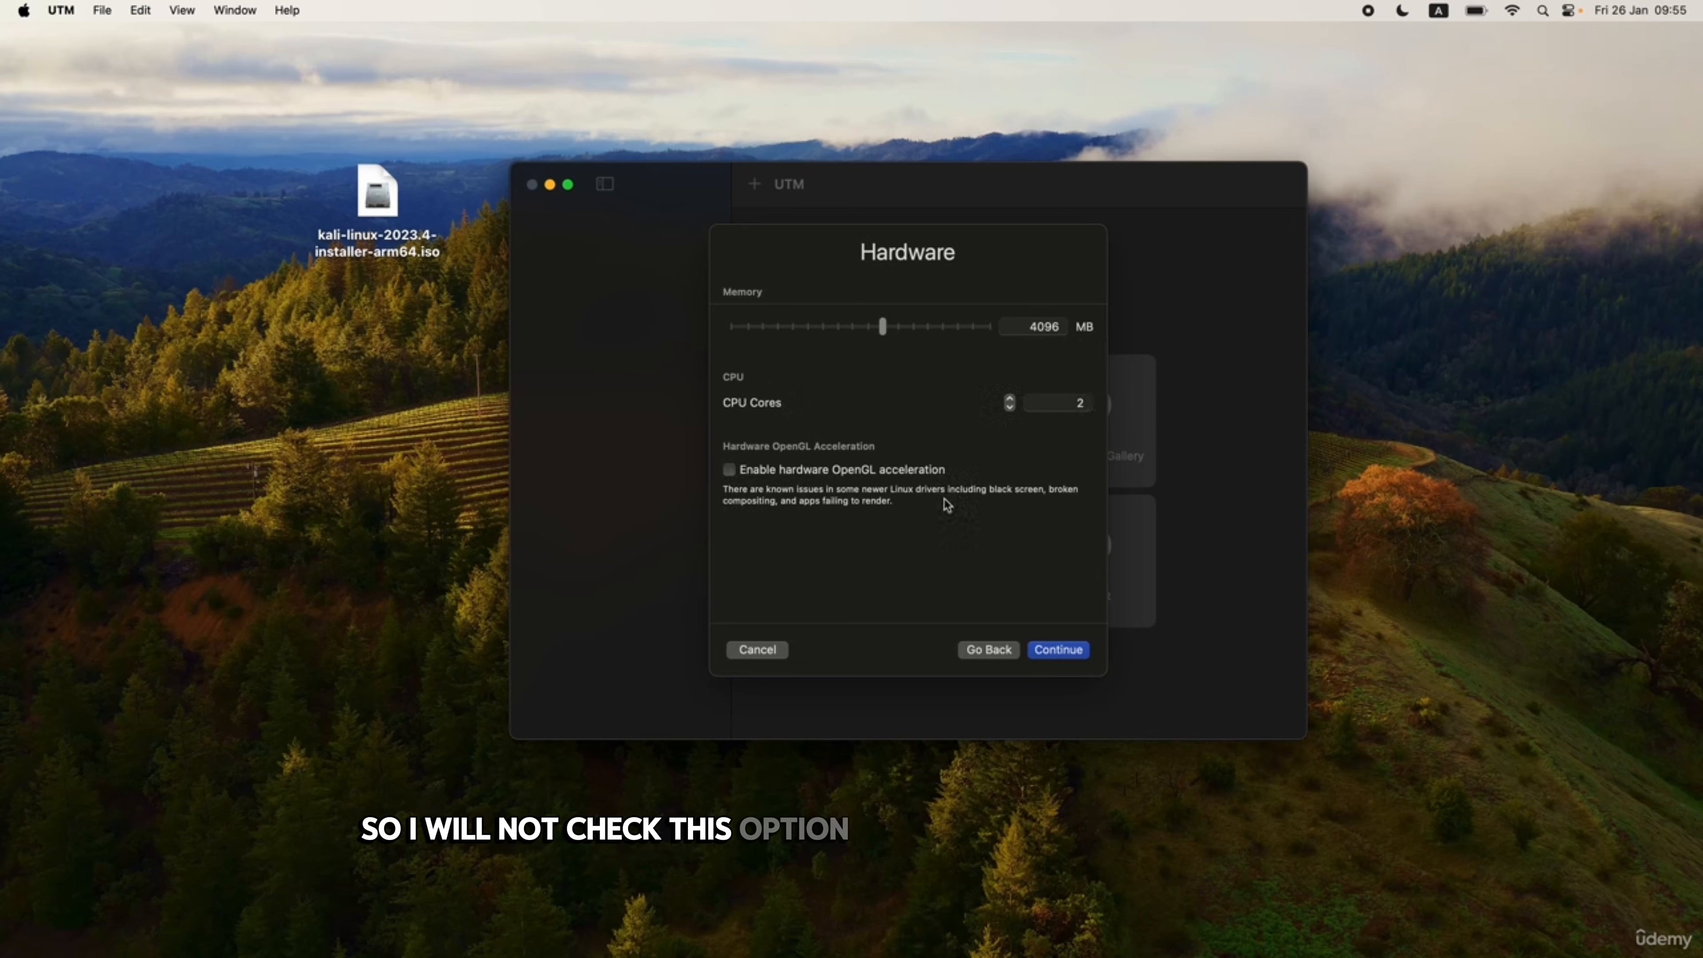
left_click(1059, 650)
Set the virtual drive size to 40 GB and continue.
type("1")
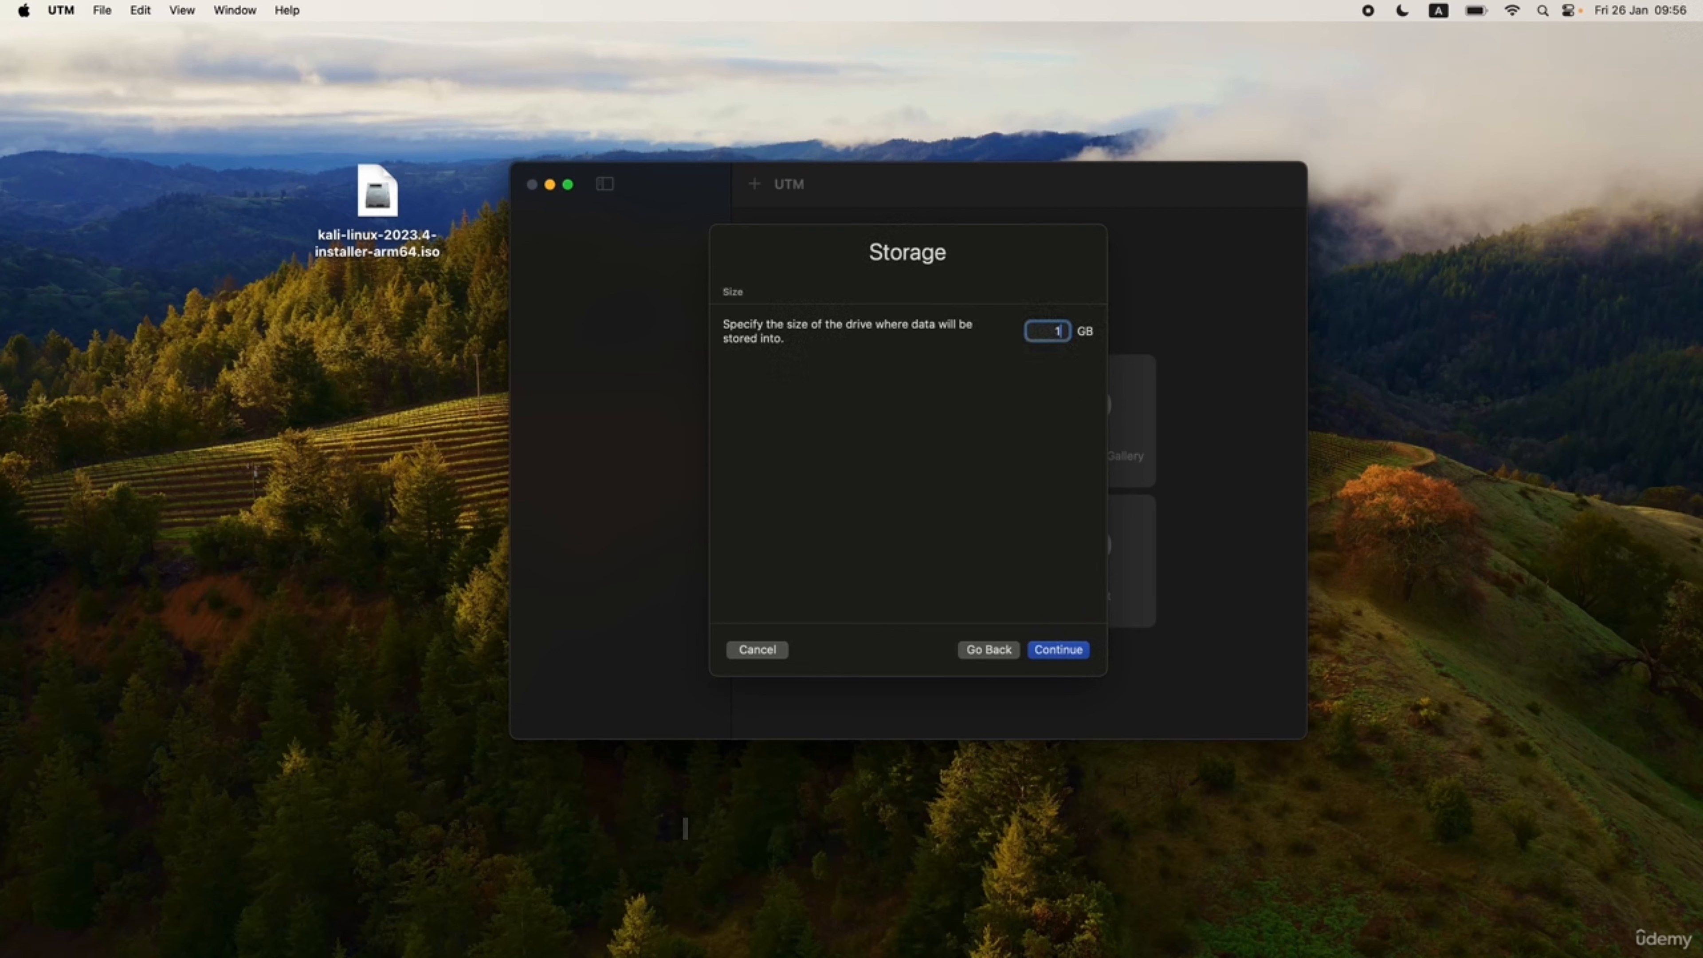
type("4")
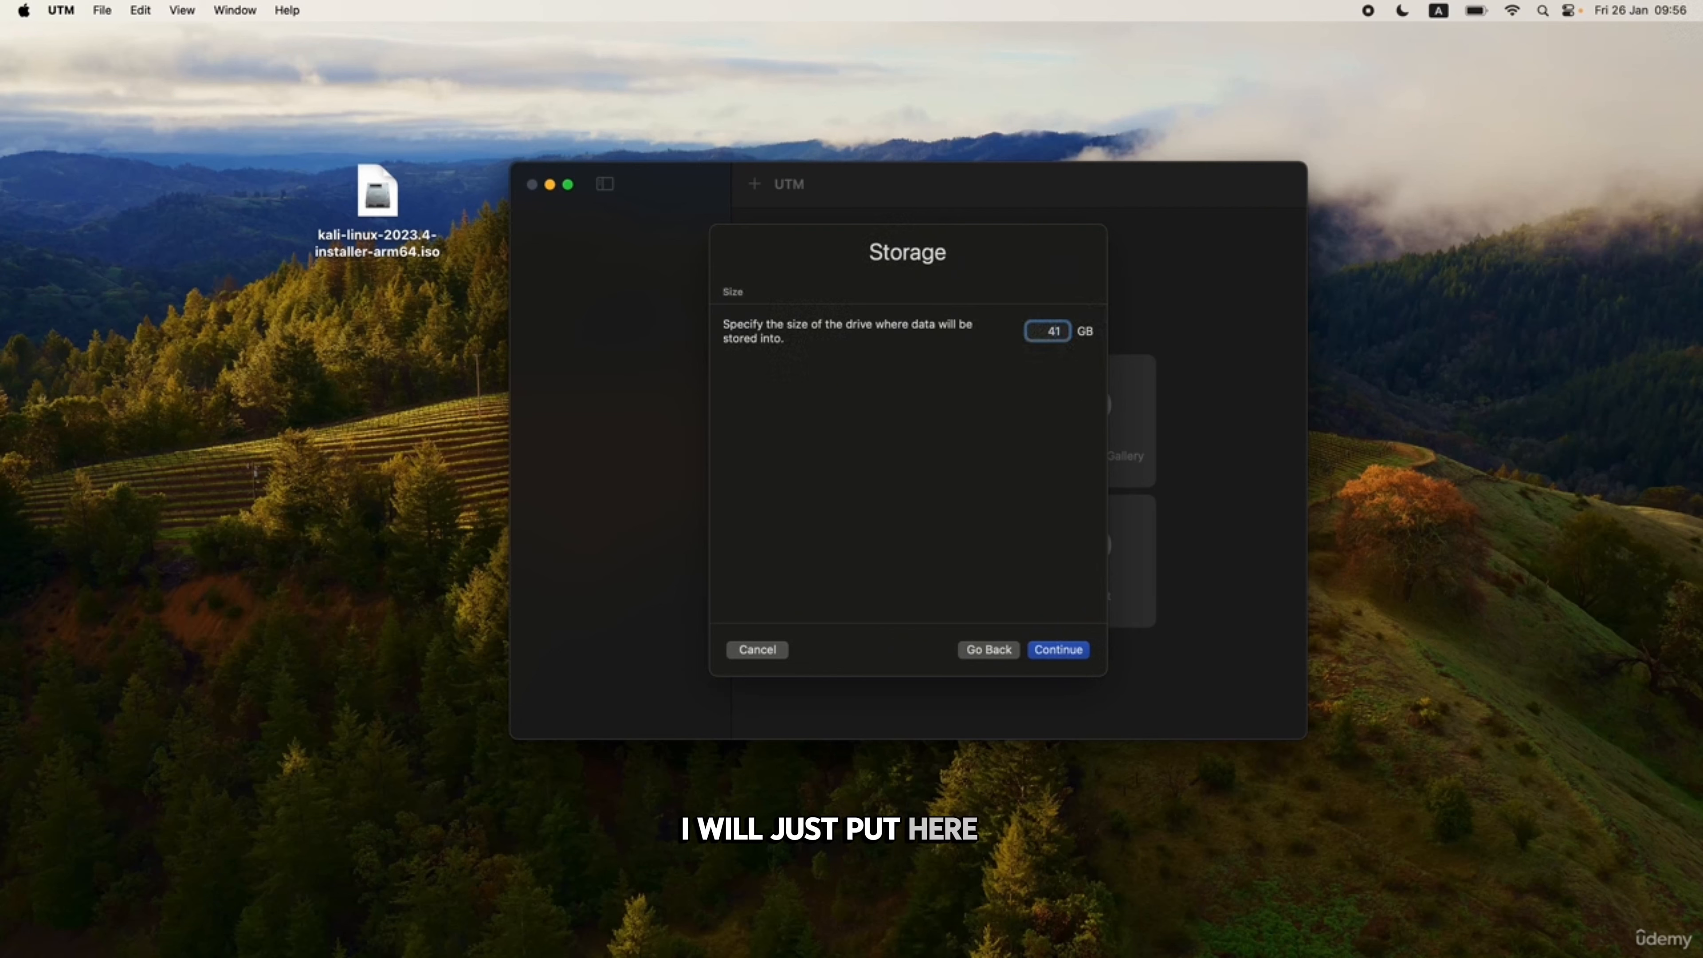
type("0")
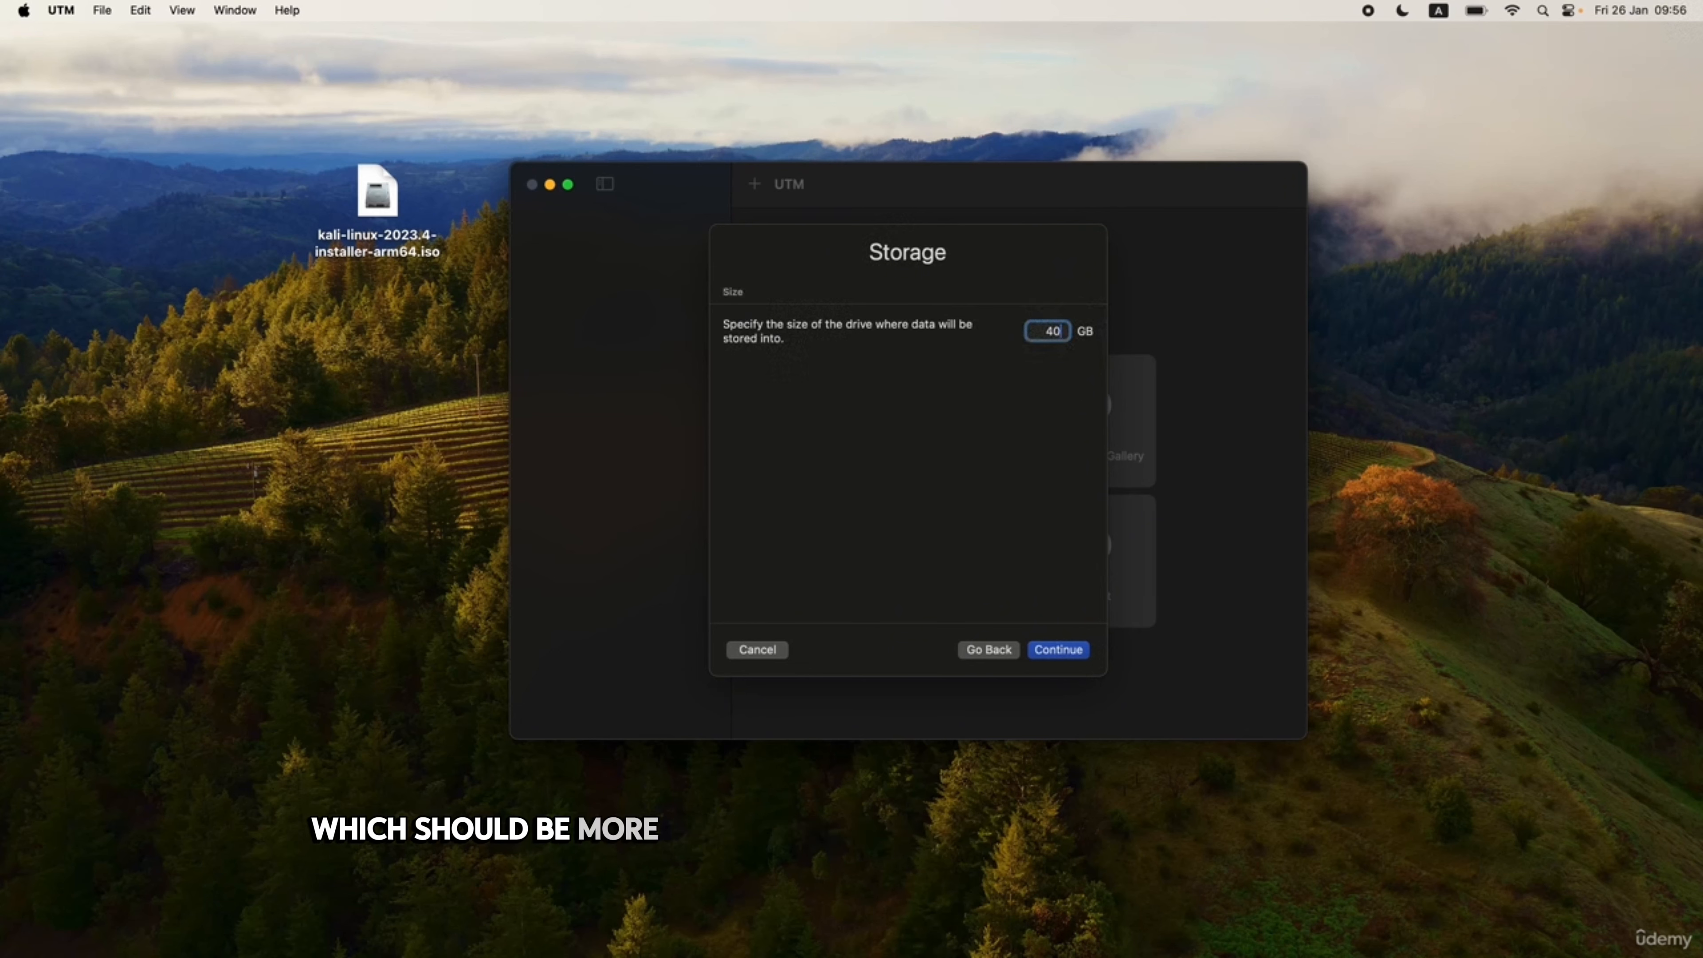
left_click(1061, 650)
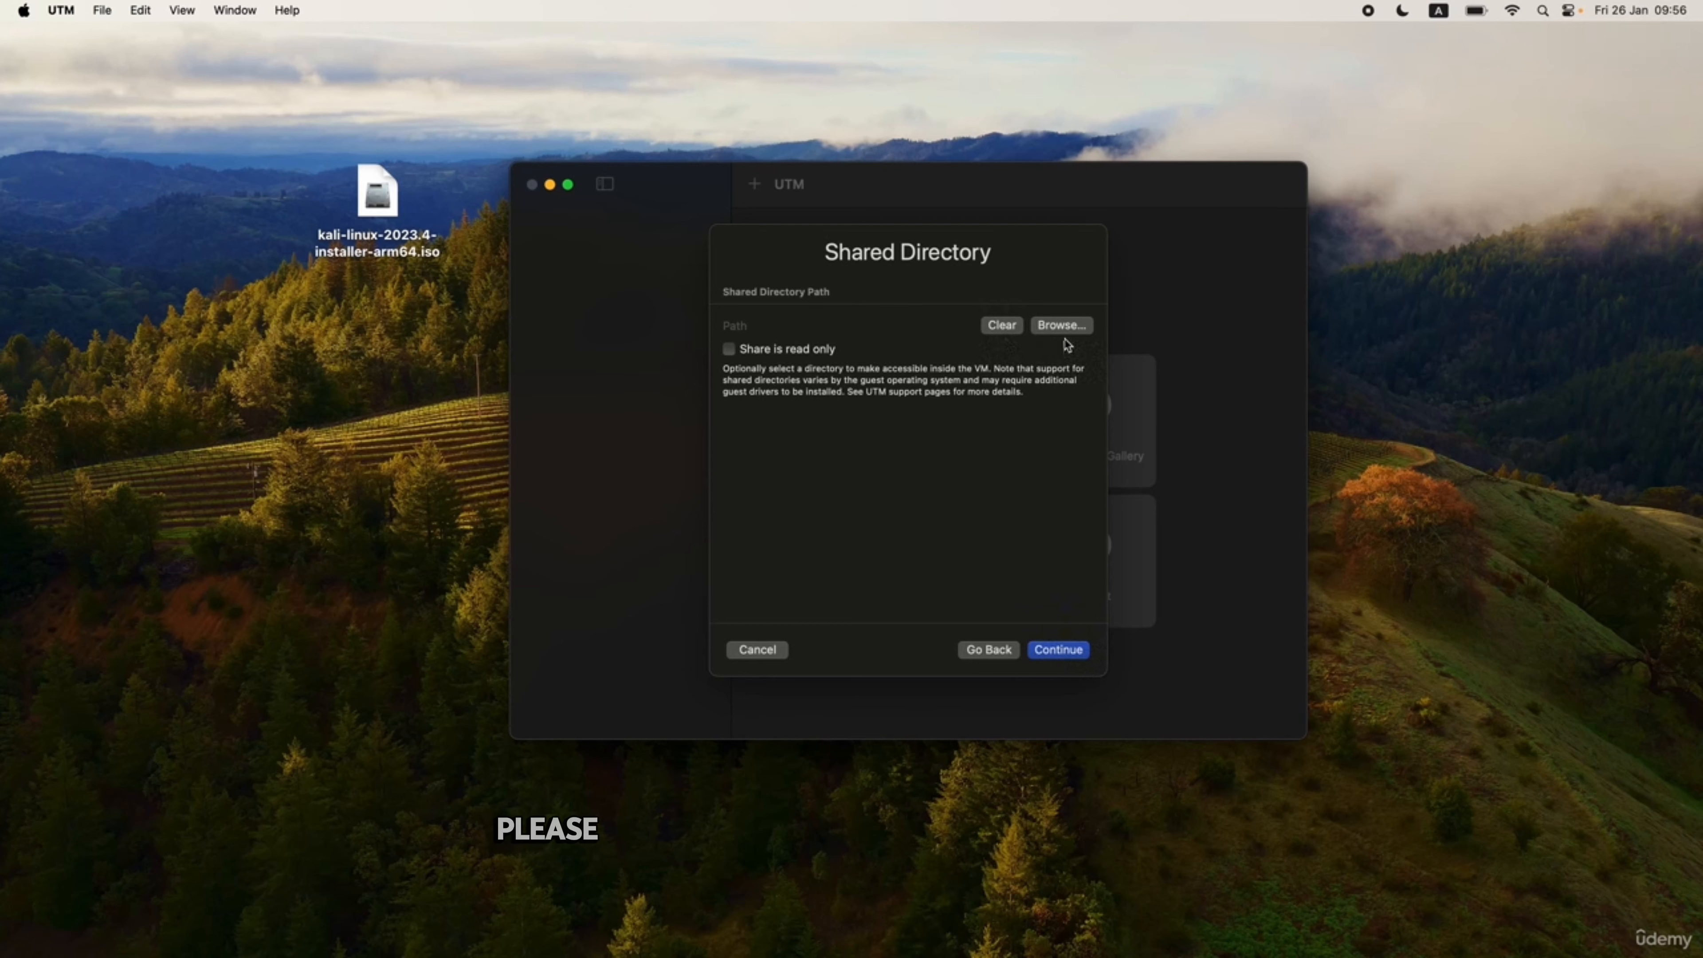
Skip the shared directory, name the VM 'Kali Linux' and save it.
left_click(1058, 650)
type("Kali Linux")
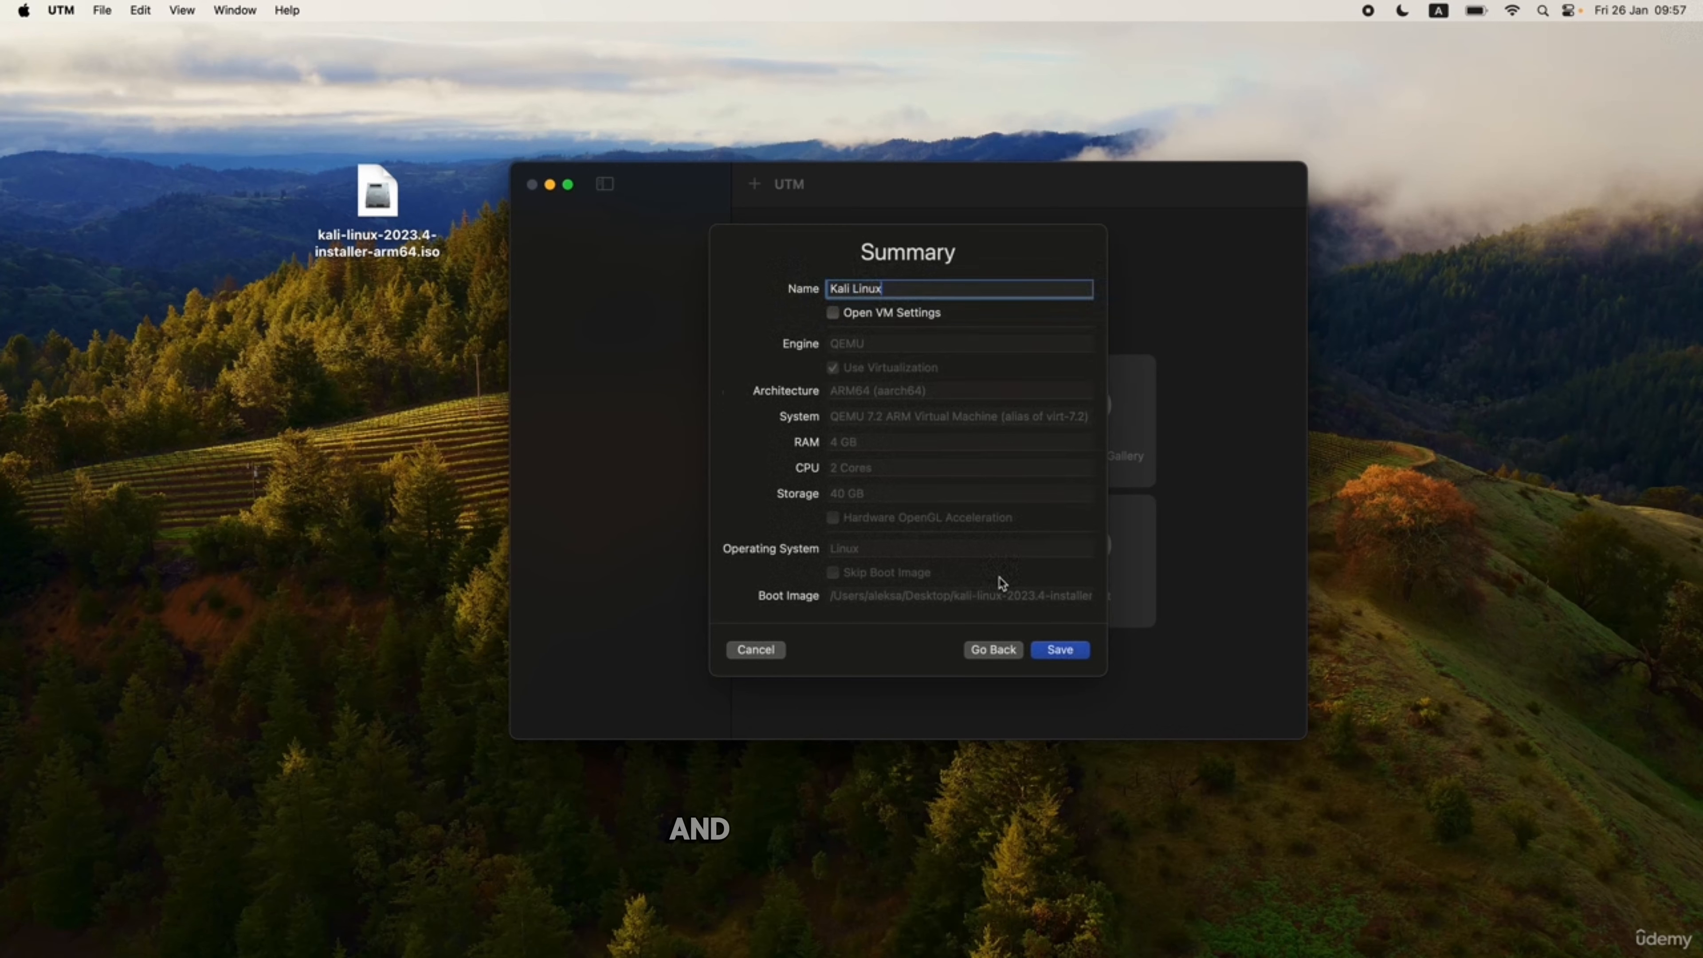
left_click(1059, 650)
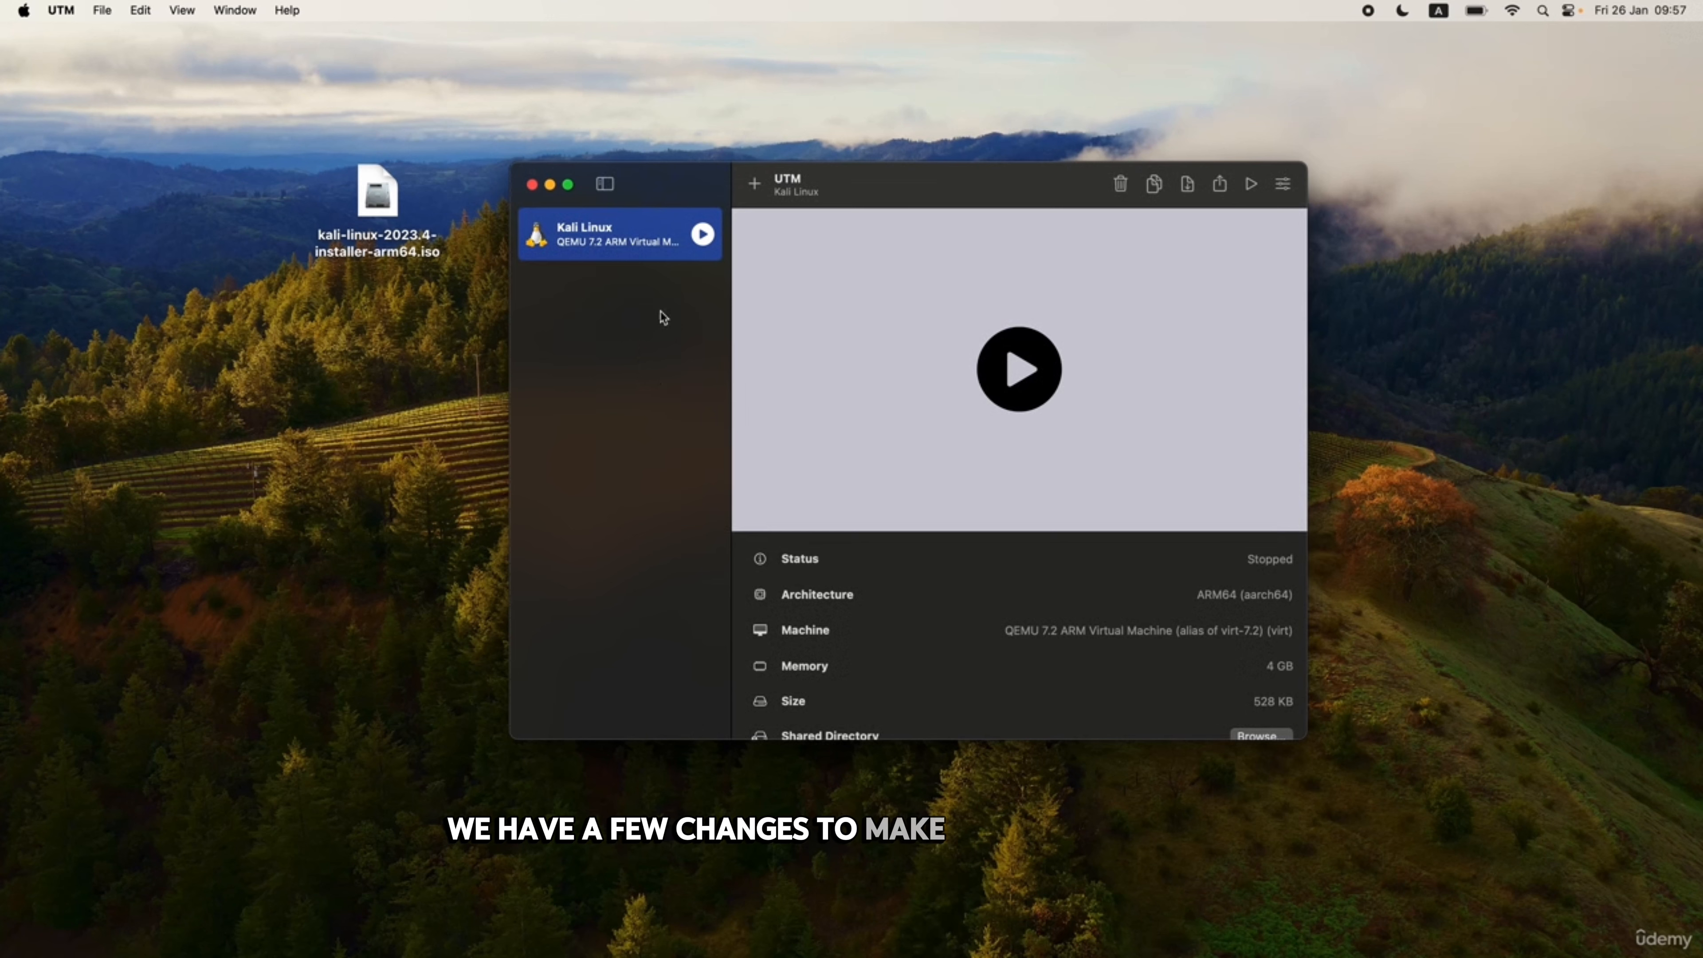
Set the Kali Linux VM's emulated display card to virtio-ramfb.
right_click(612, 243)
left_click(636, 253)
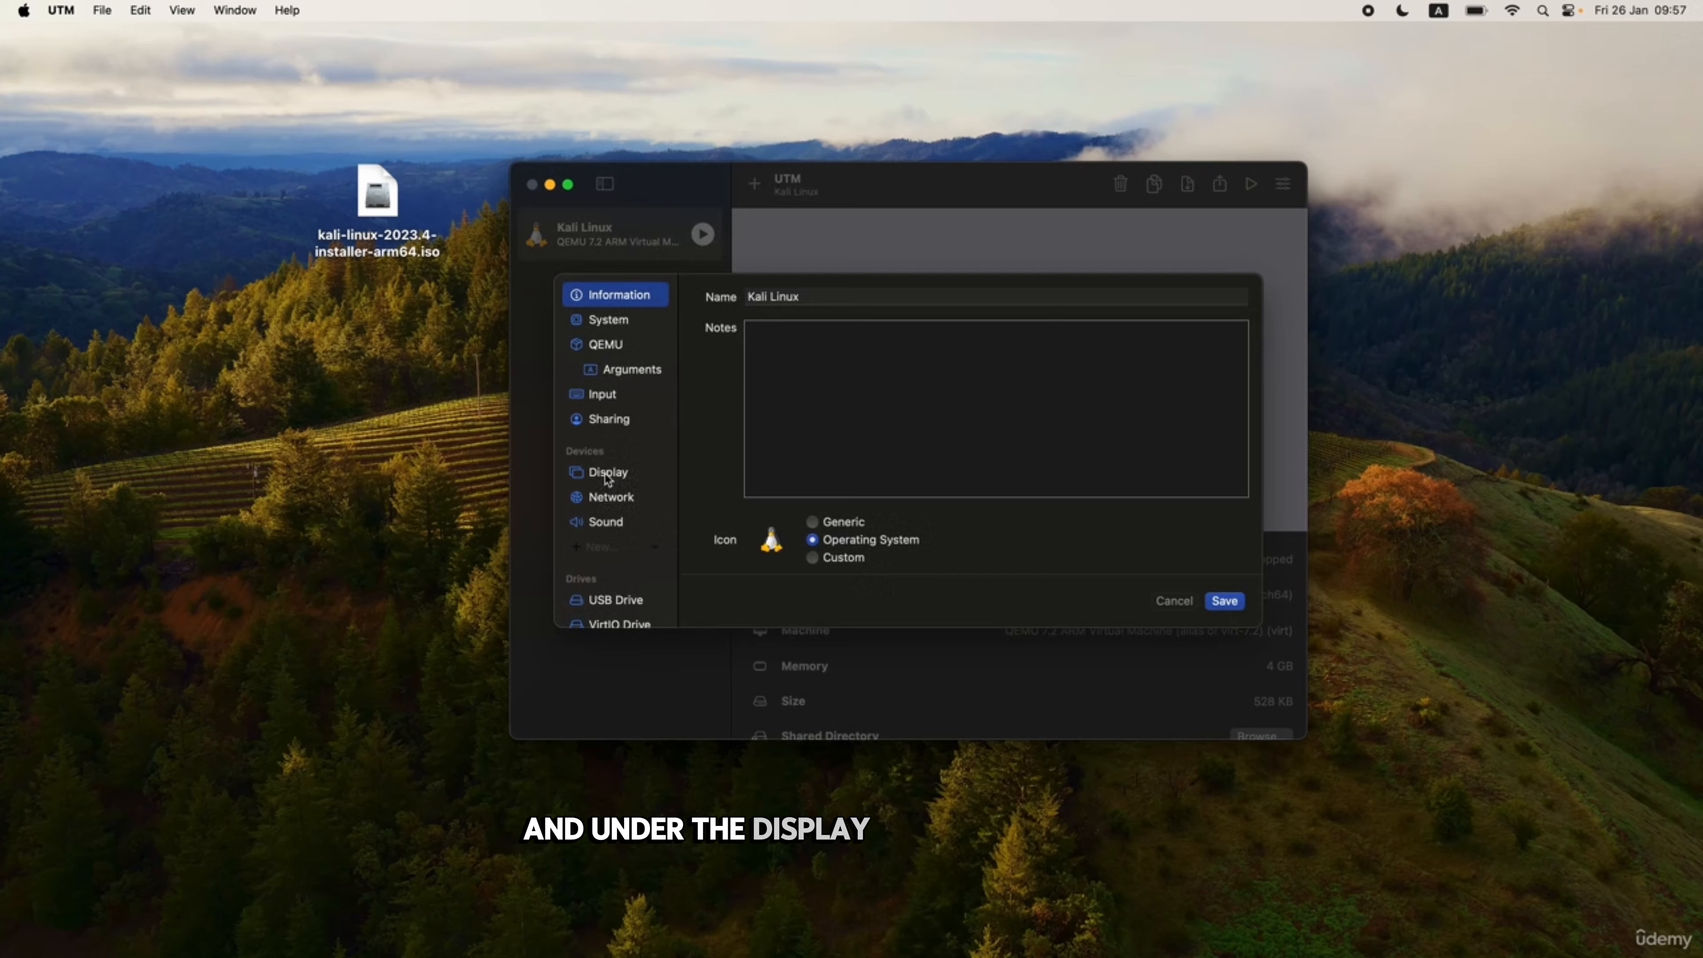
left_click(608, 471)
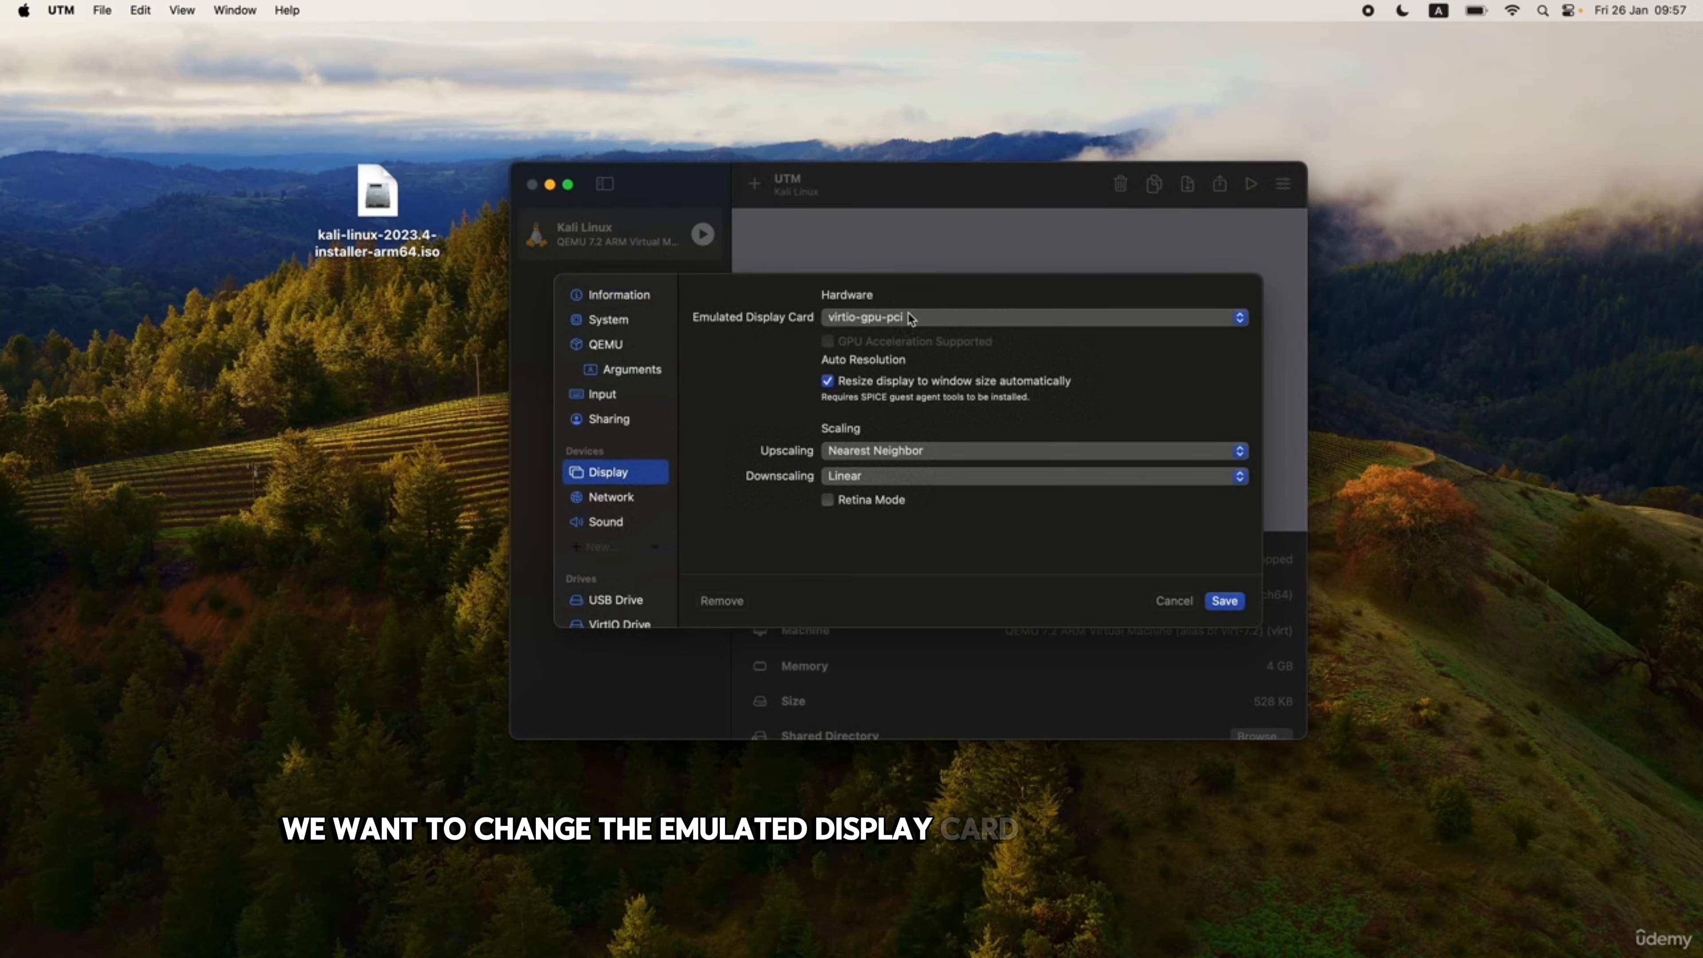
left_click(944, 324)
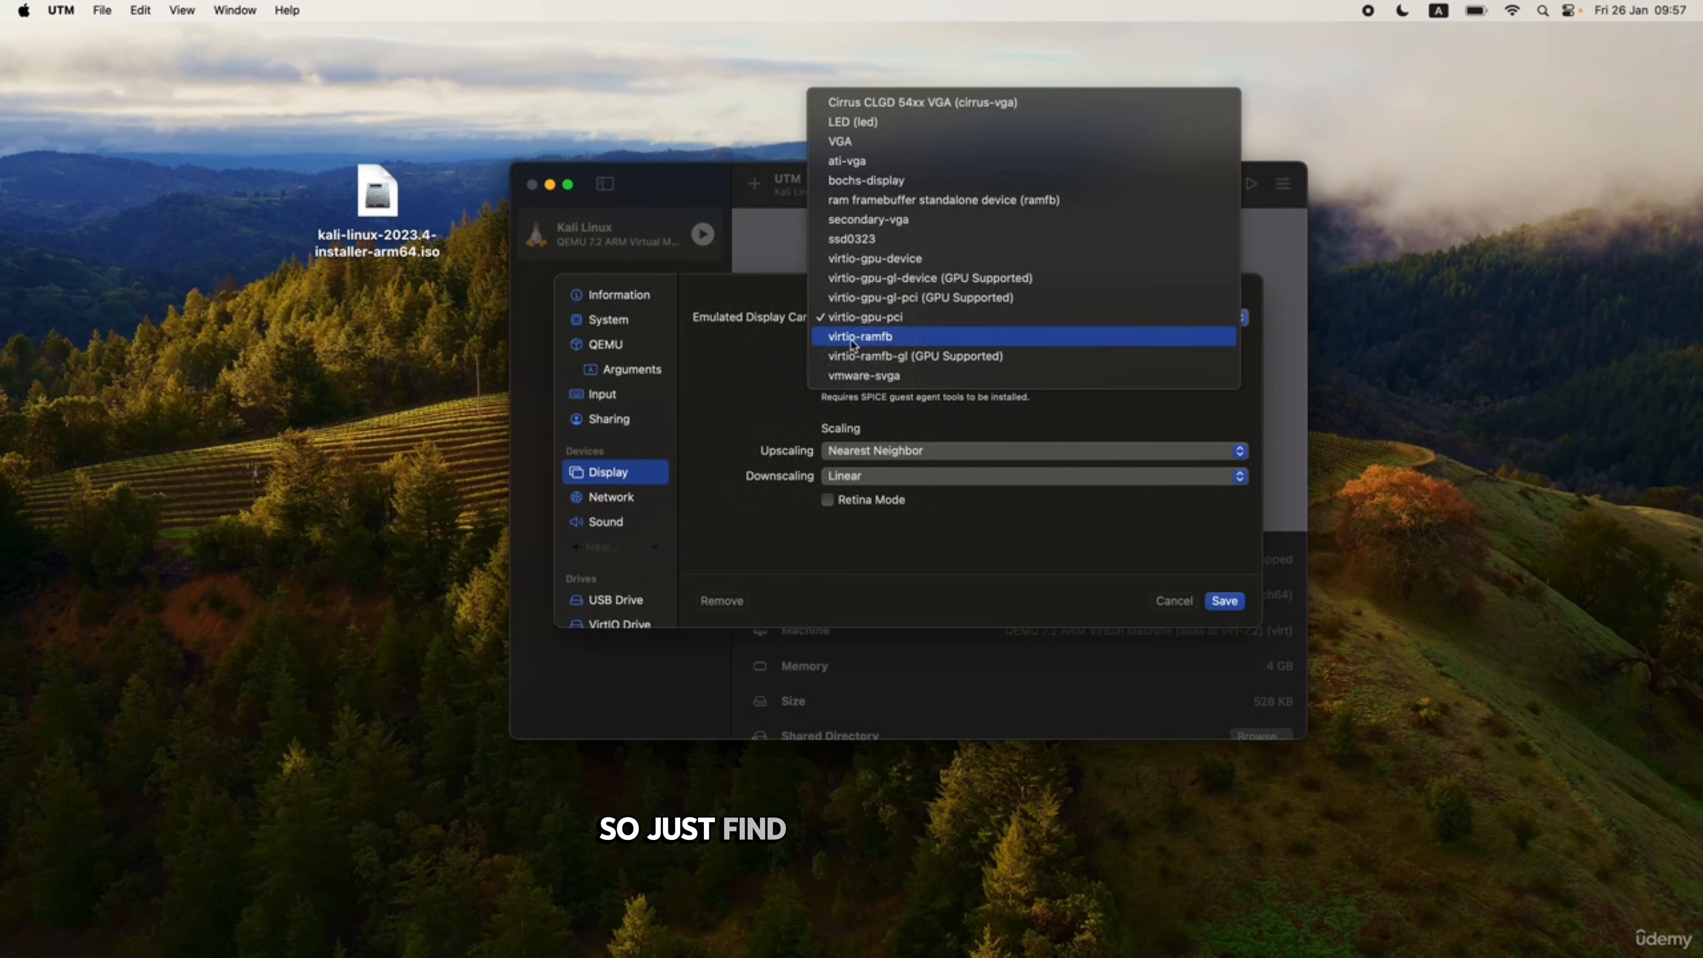
left_click(916, 336)
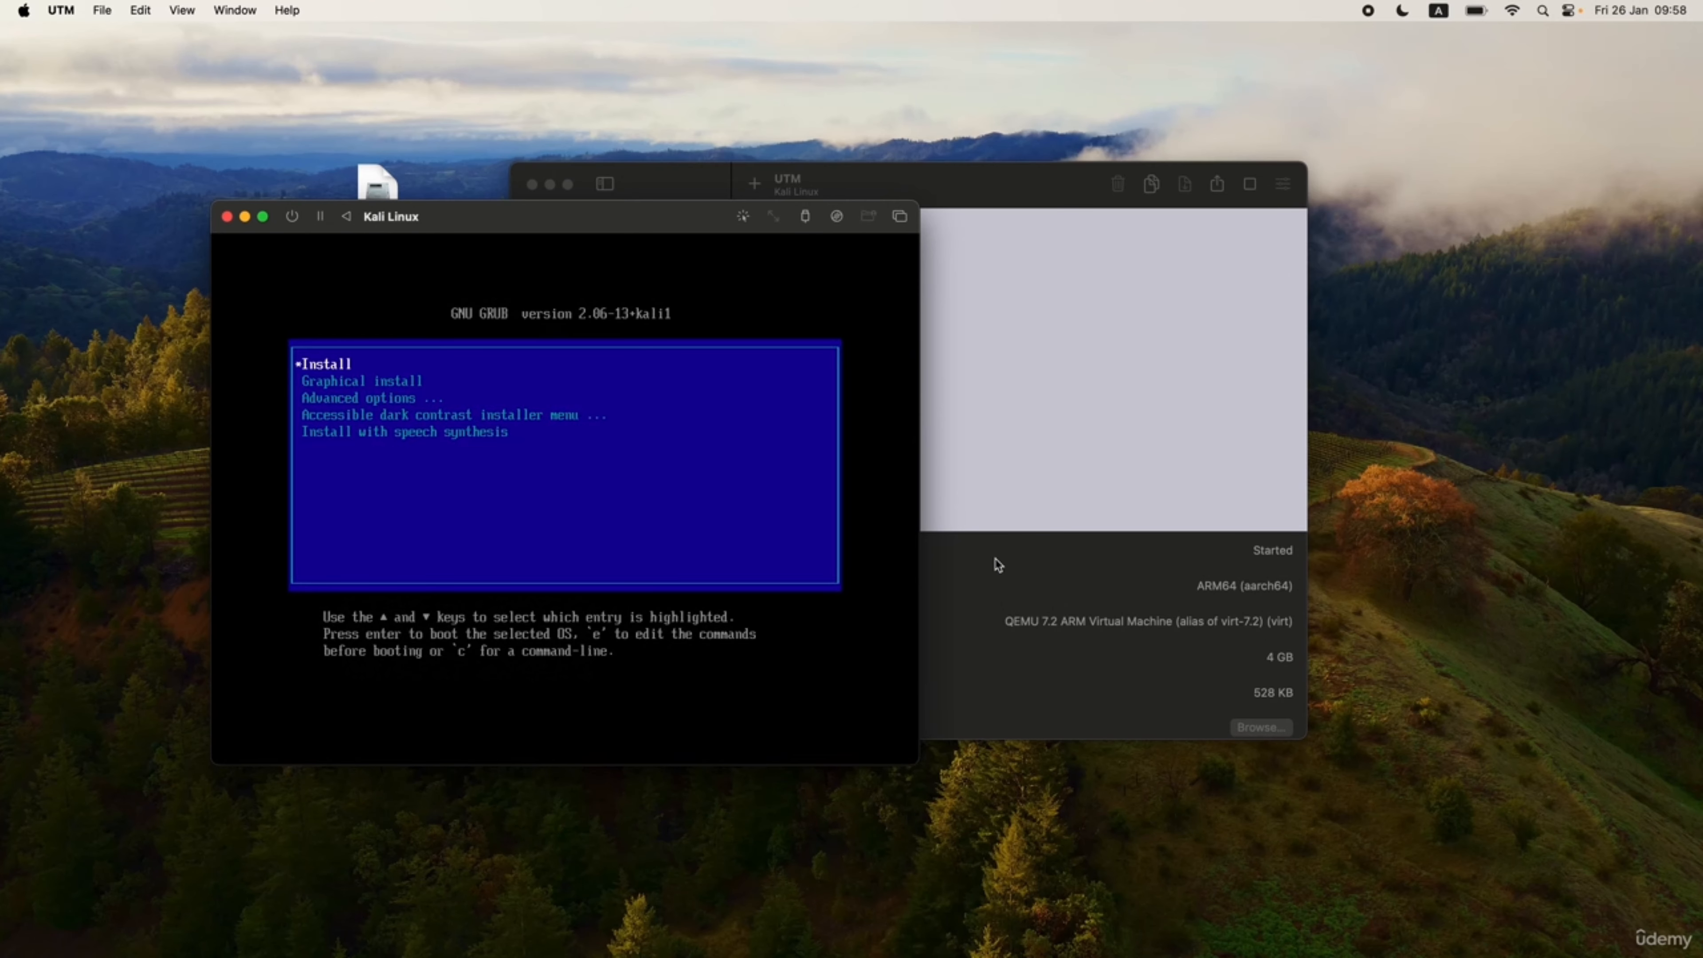
Boot the GRUB Install entry, then shut down the VM and close its window.
key("Return")
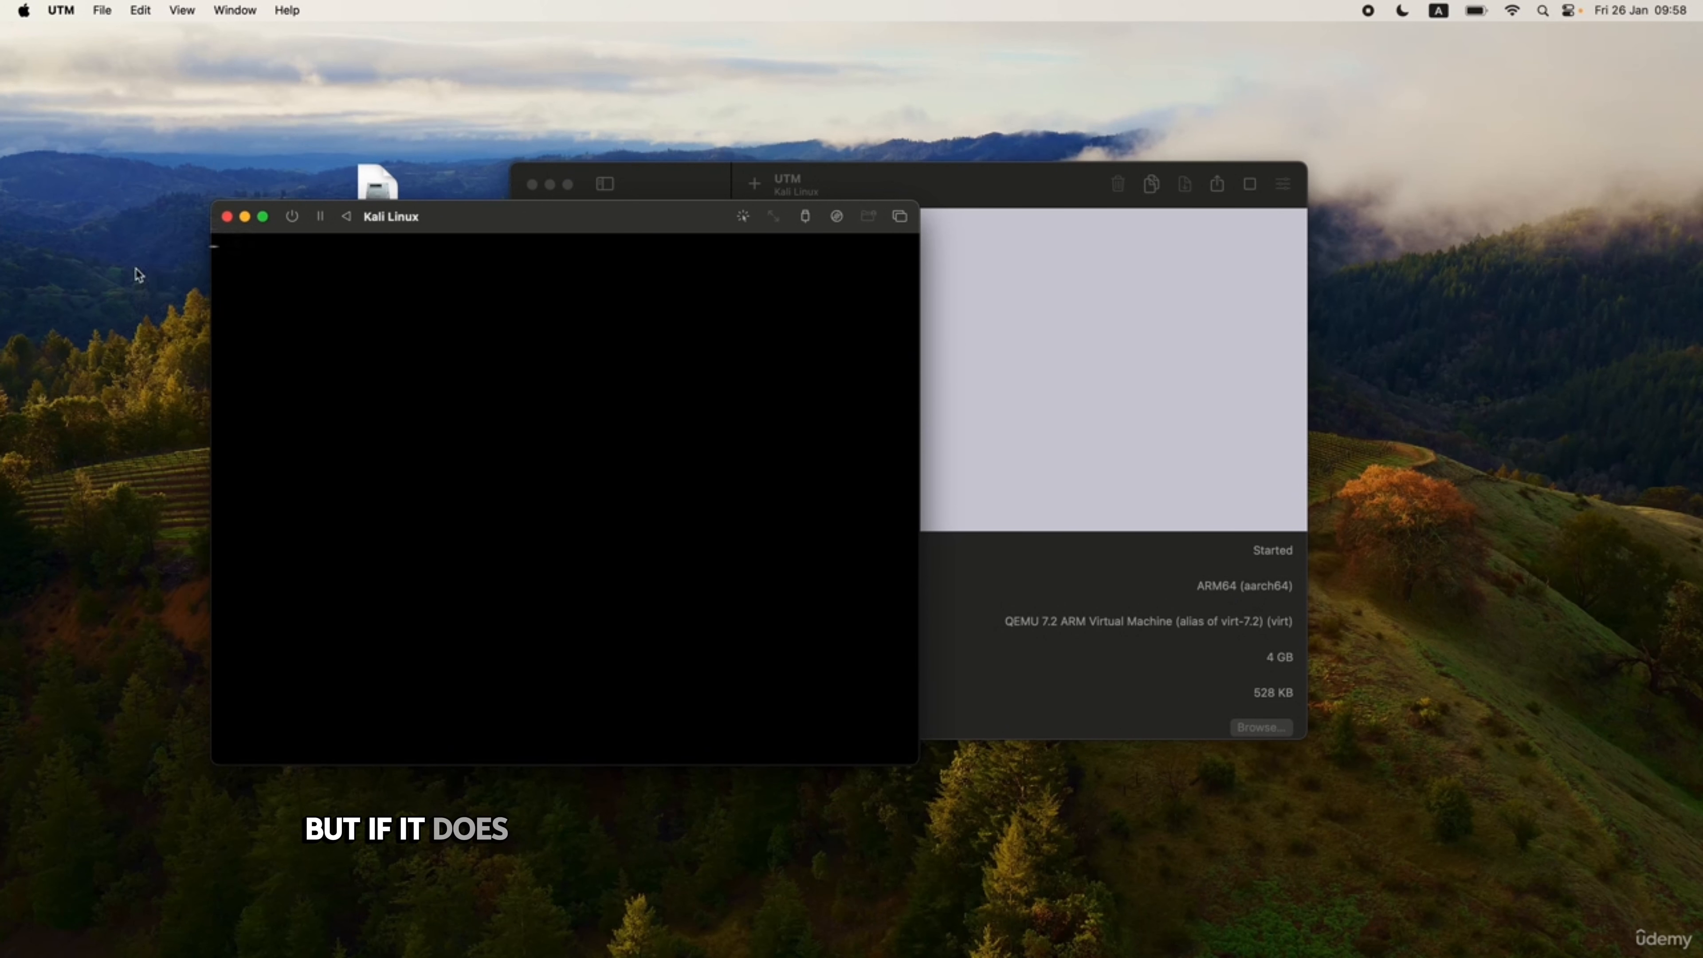
left_click(292, 216)
left_click(614, 547)
left_click(228, 217)
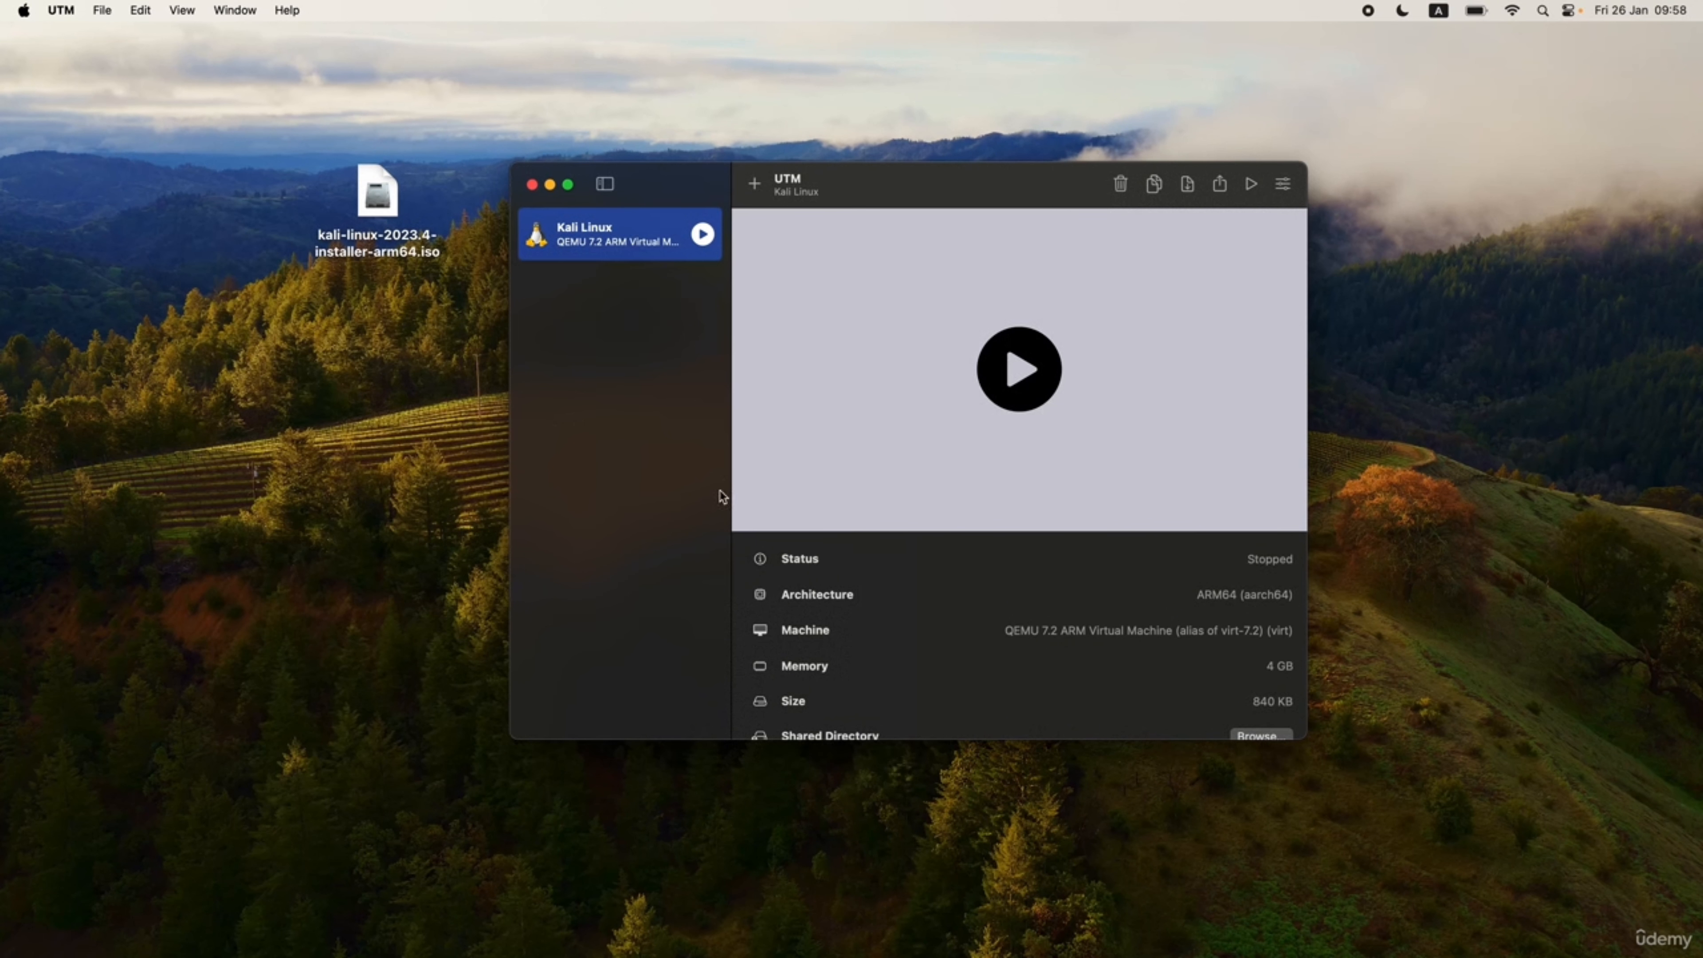
Add a Serial device to the Kali Linux VM's settings.
right_click(613, 246)
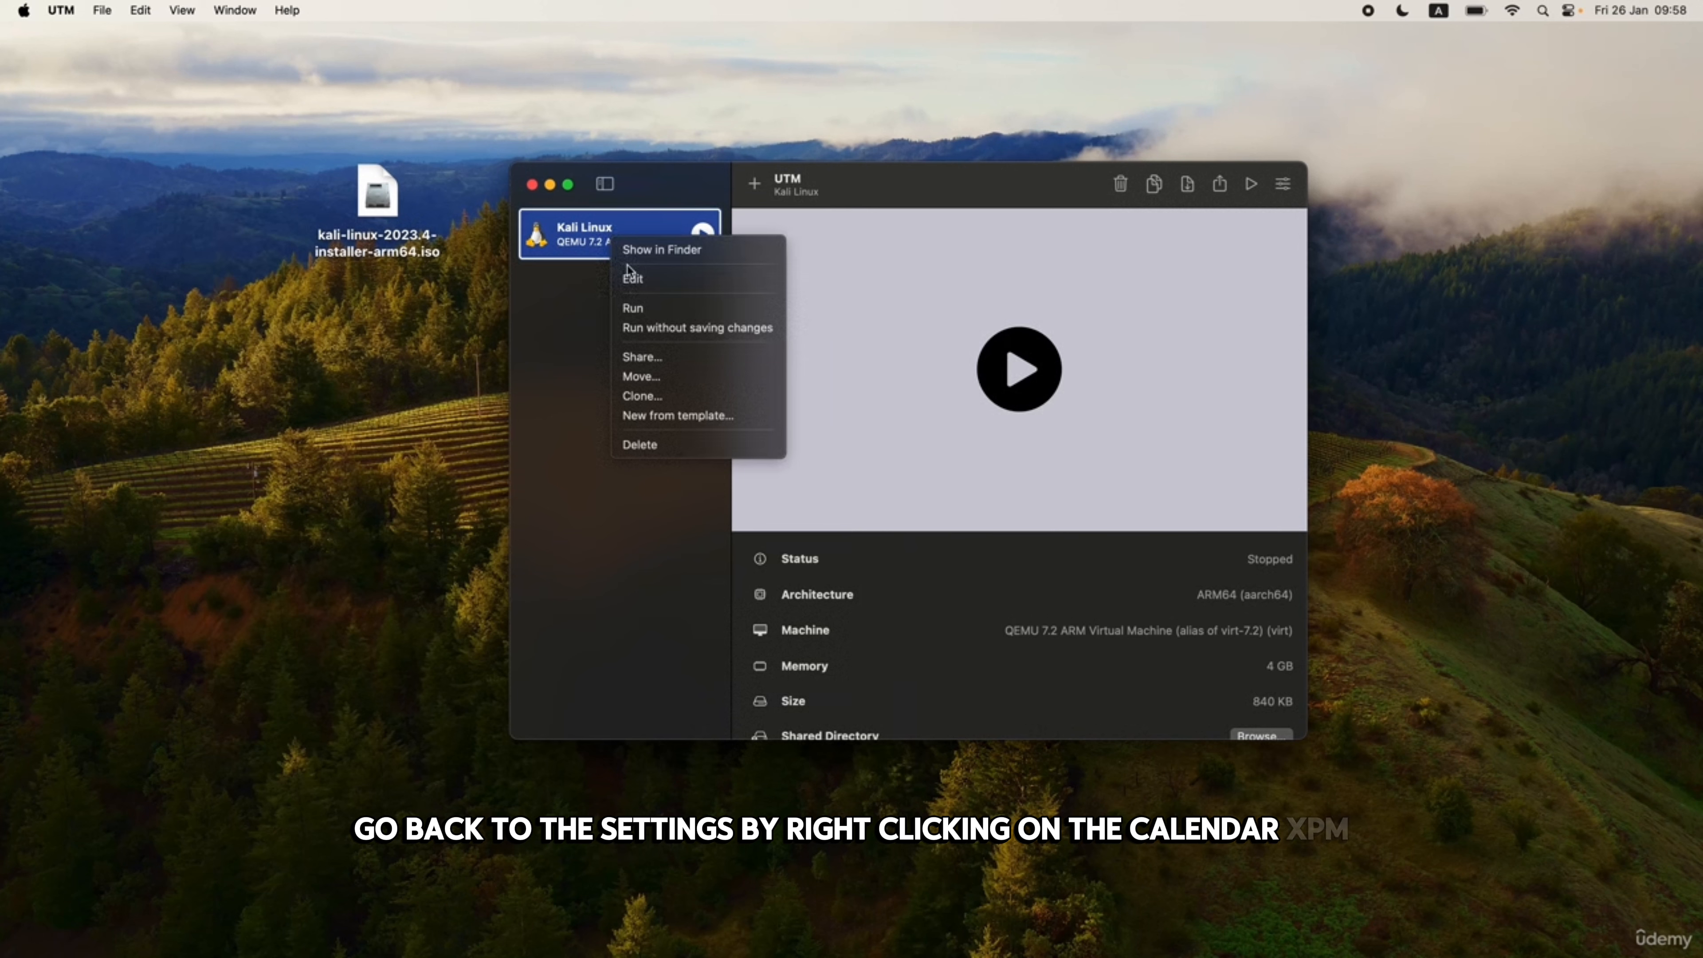
left_click(635, 280)
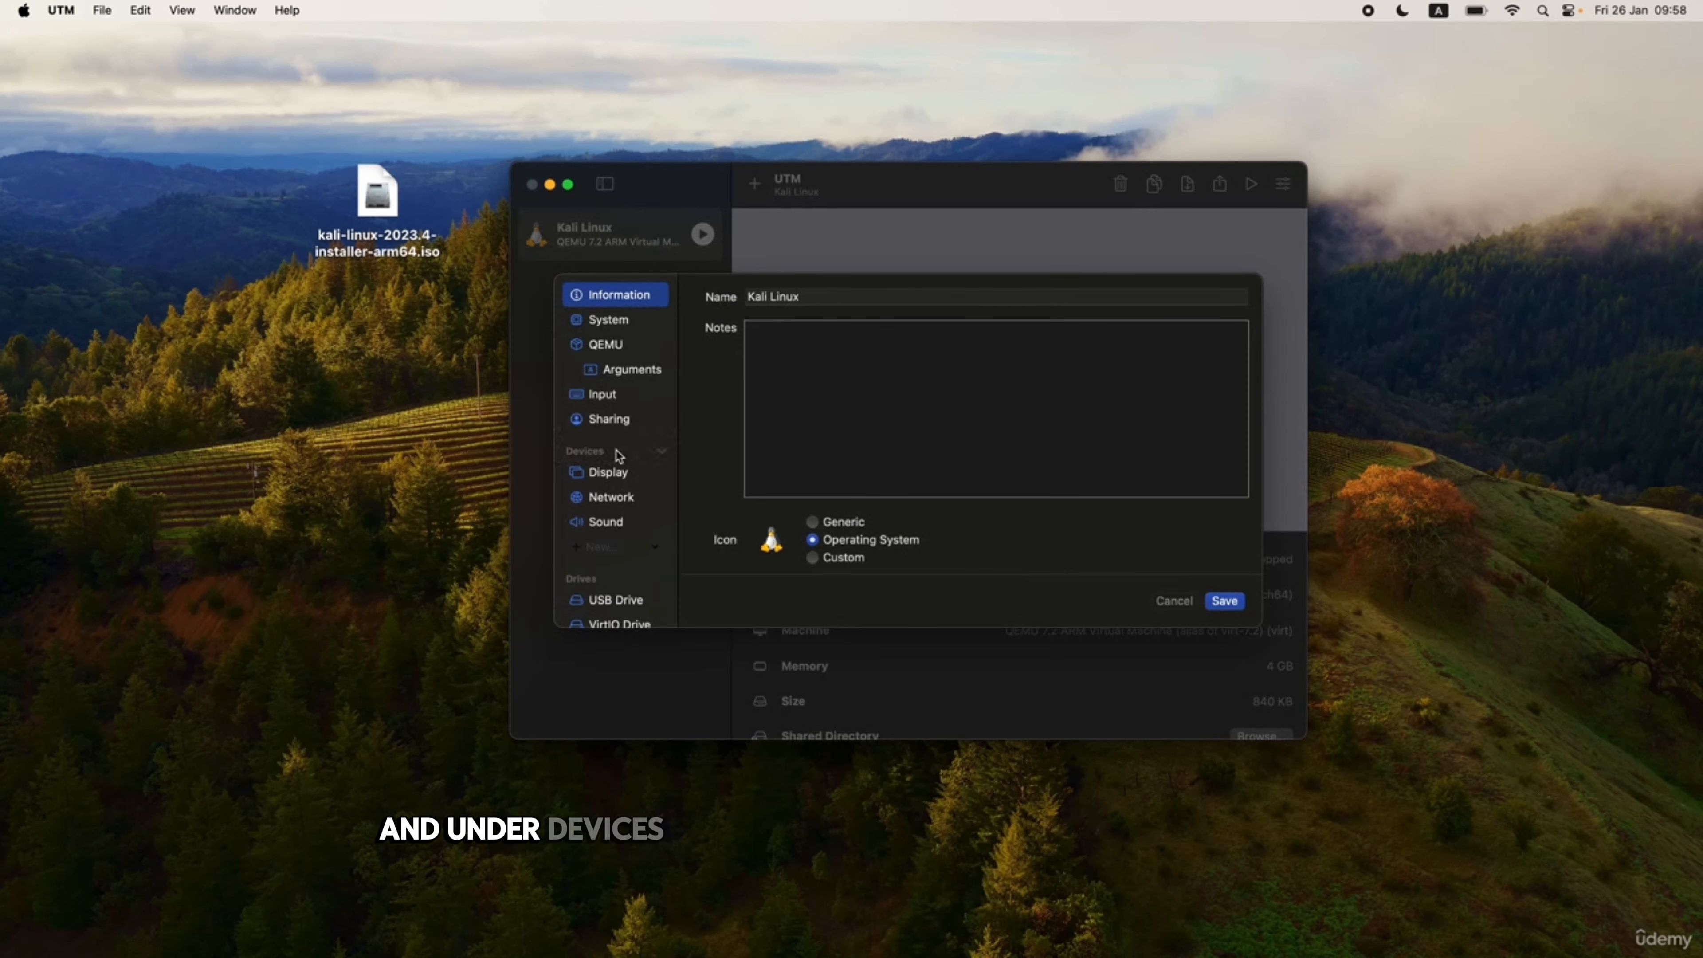
left_click(590, 547)
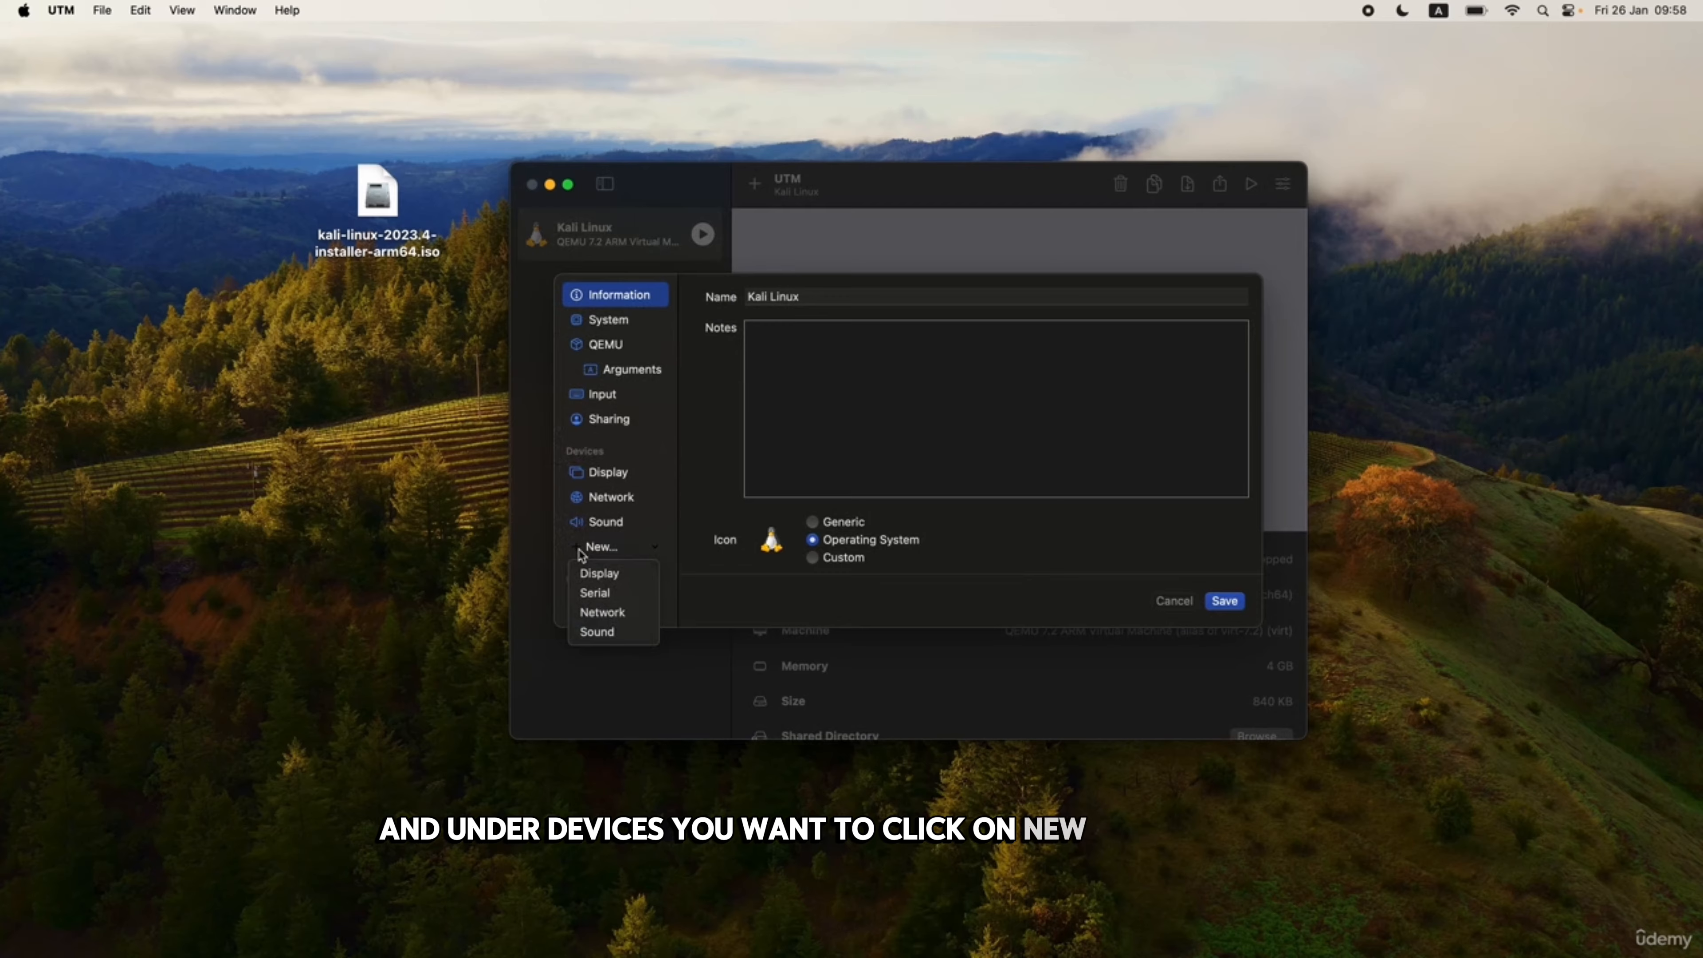
left_click(589, 597)
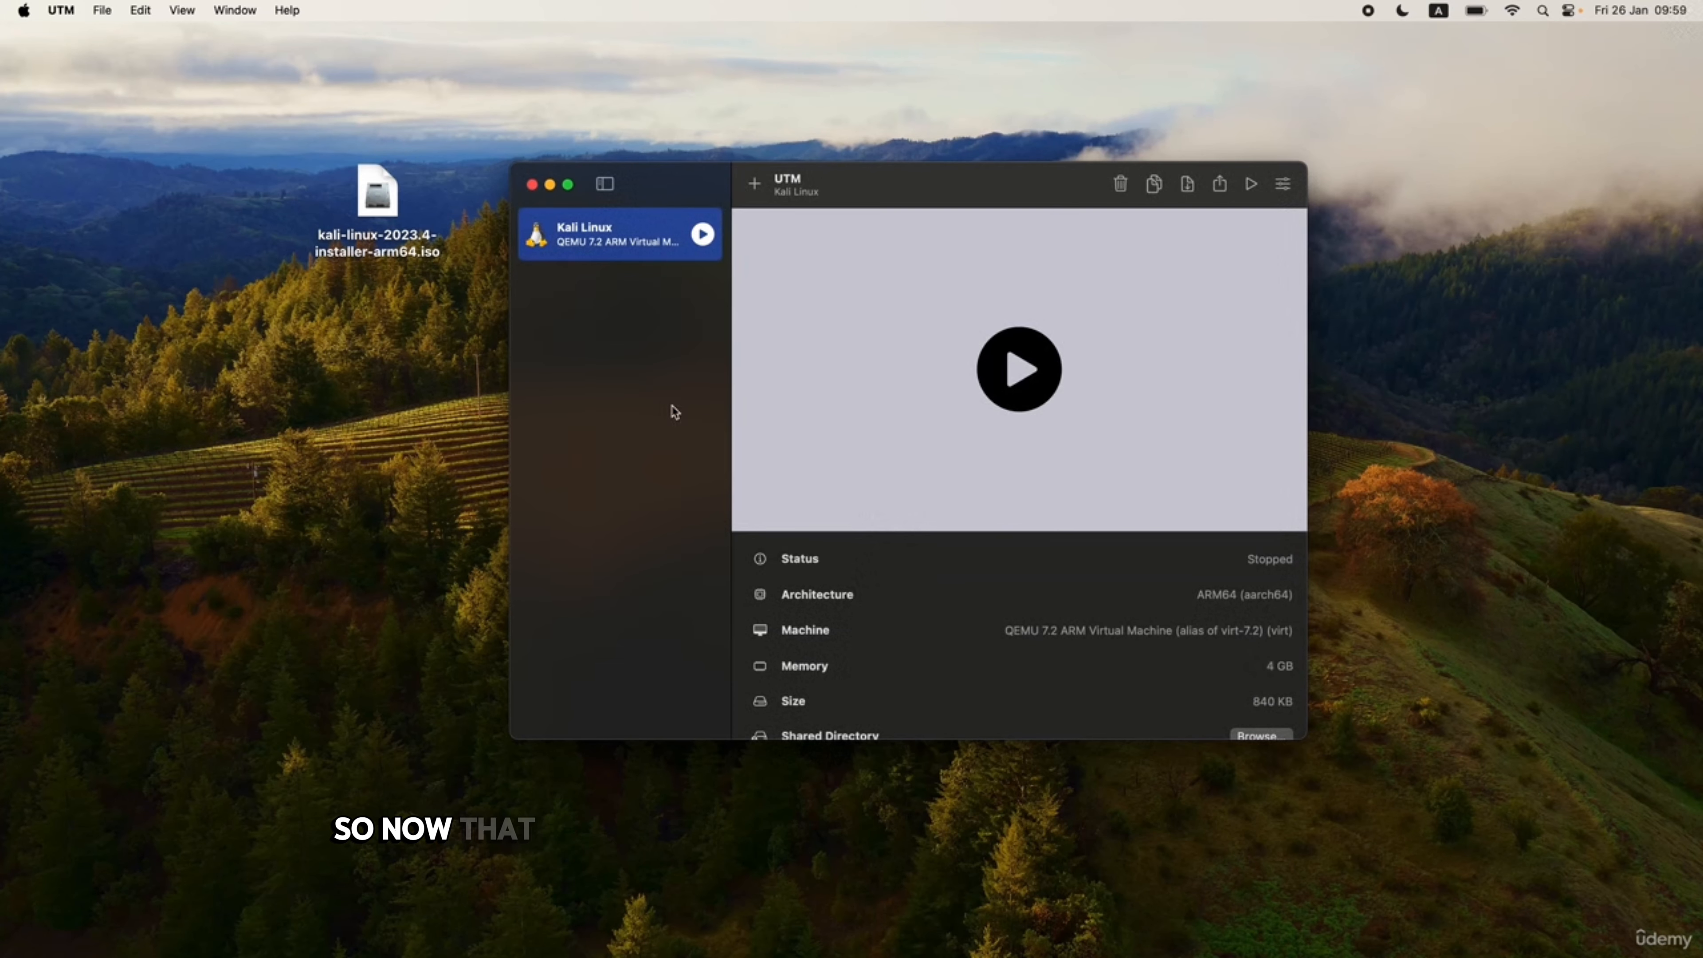
Start the Kali VM, move its serial terminal window right, and boot Install.
left_click(1019, 369)
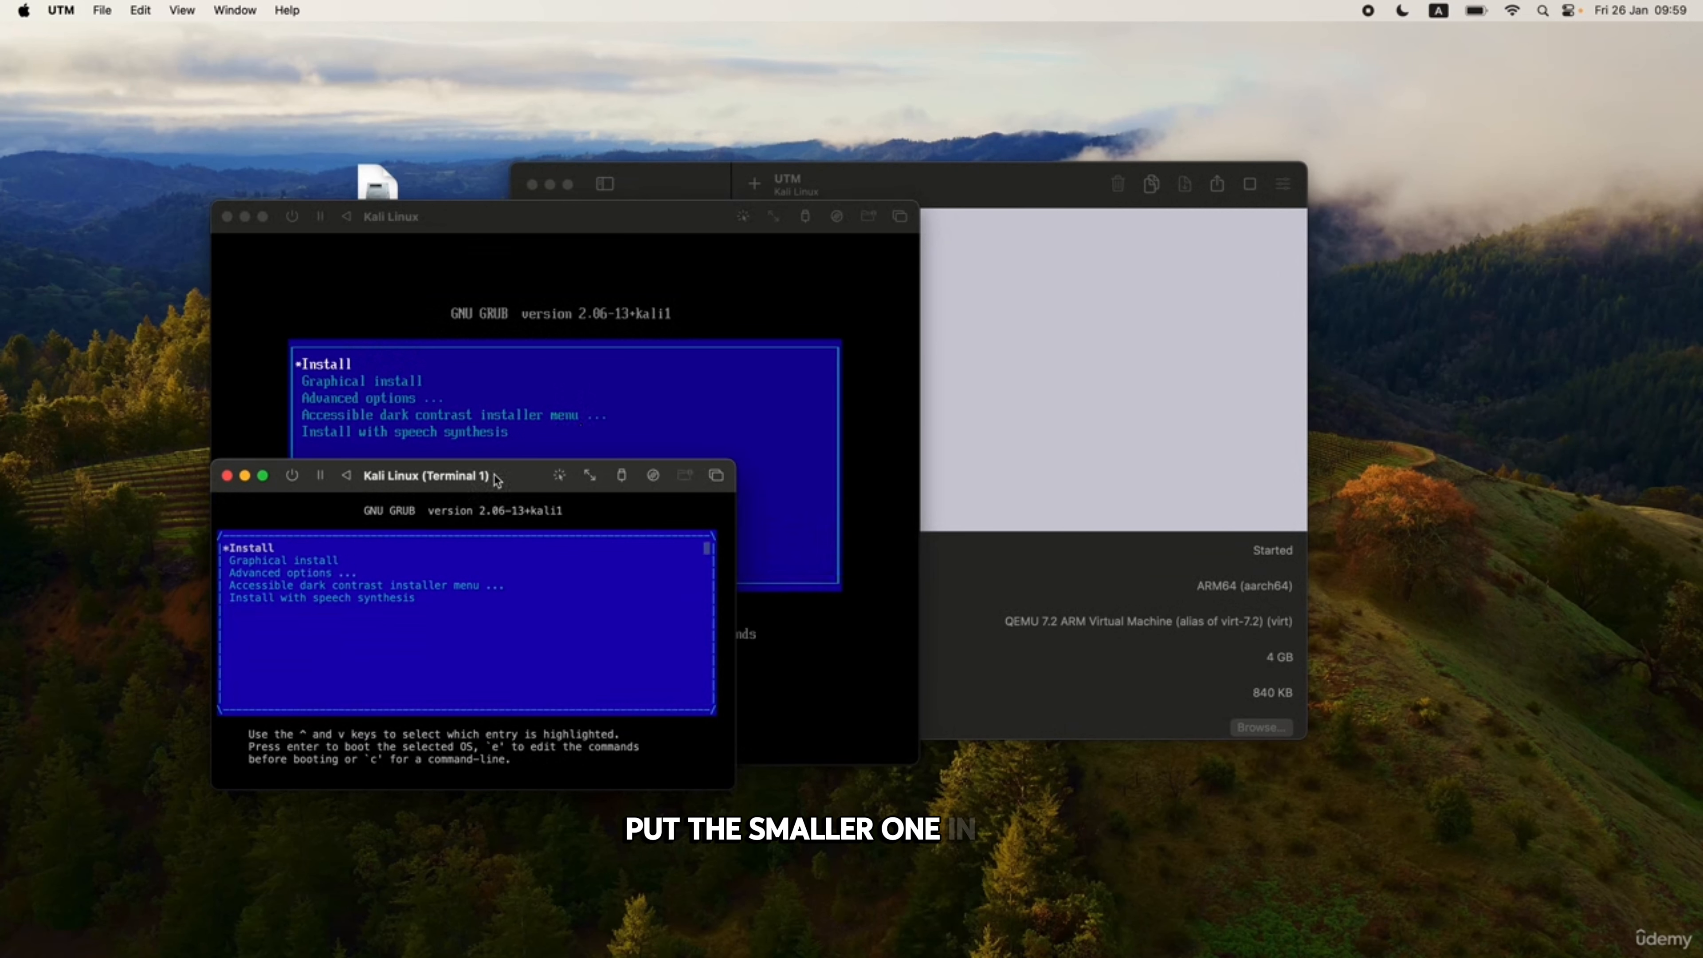
left_click_drag(499, 477, 868, 320)
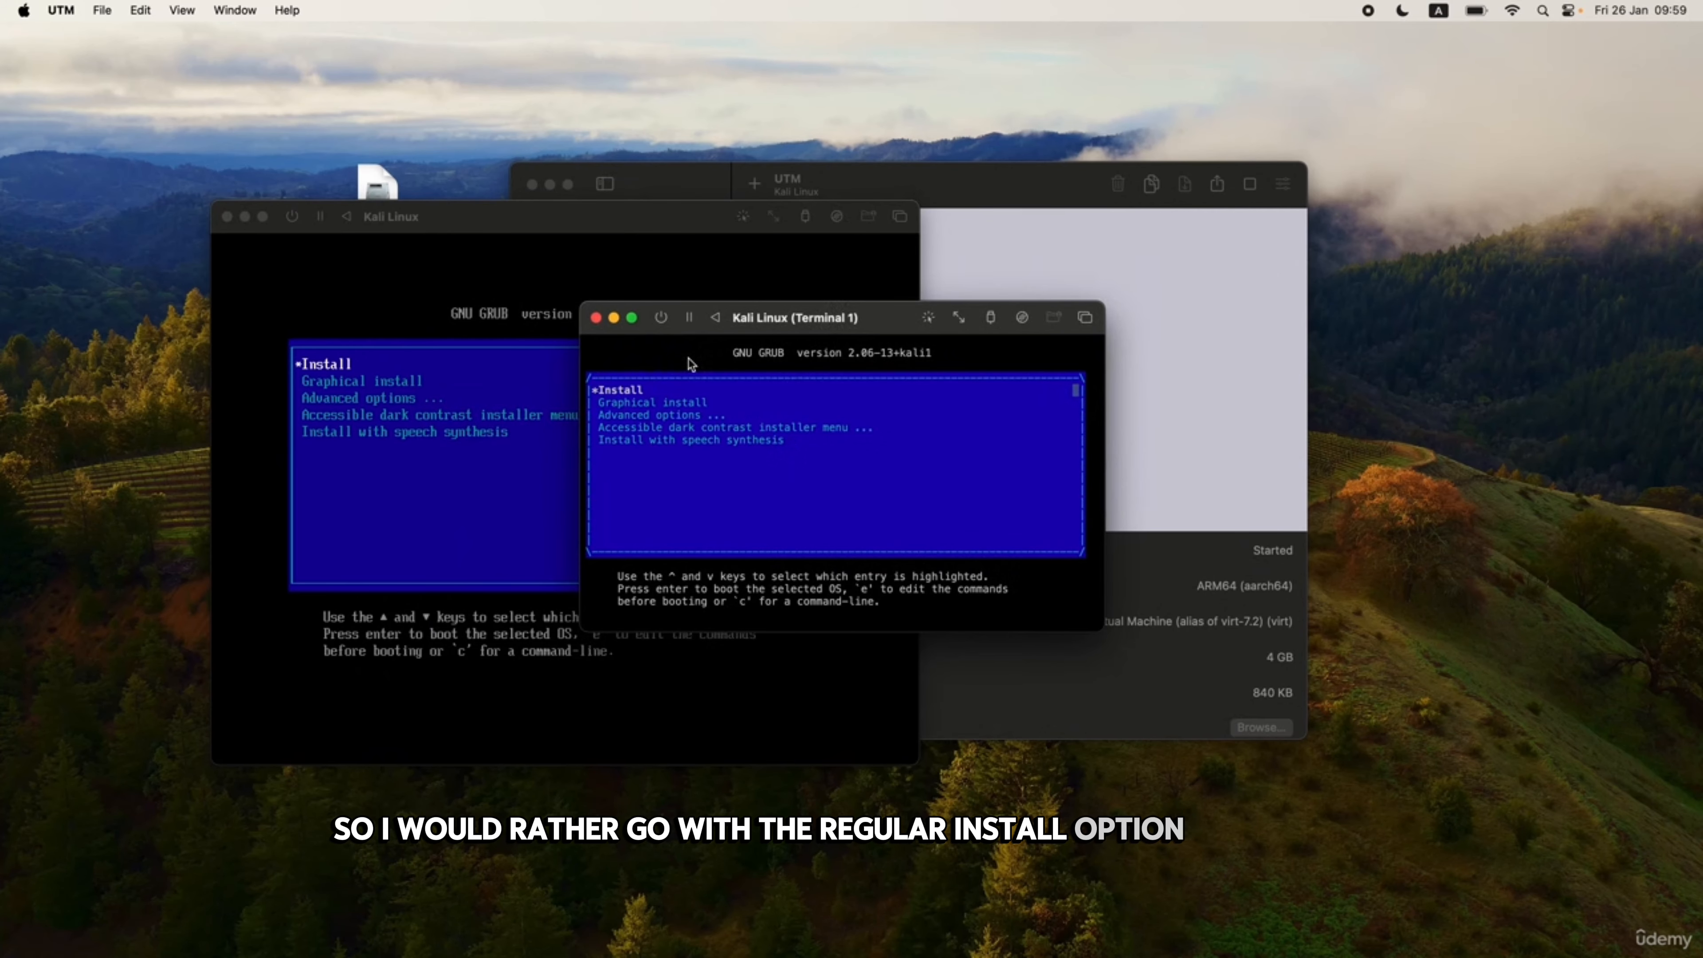
key("Return")
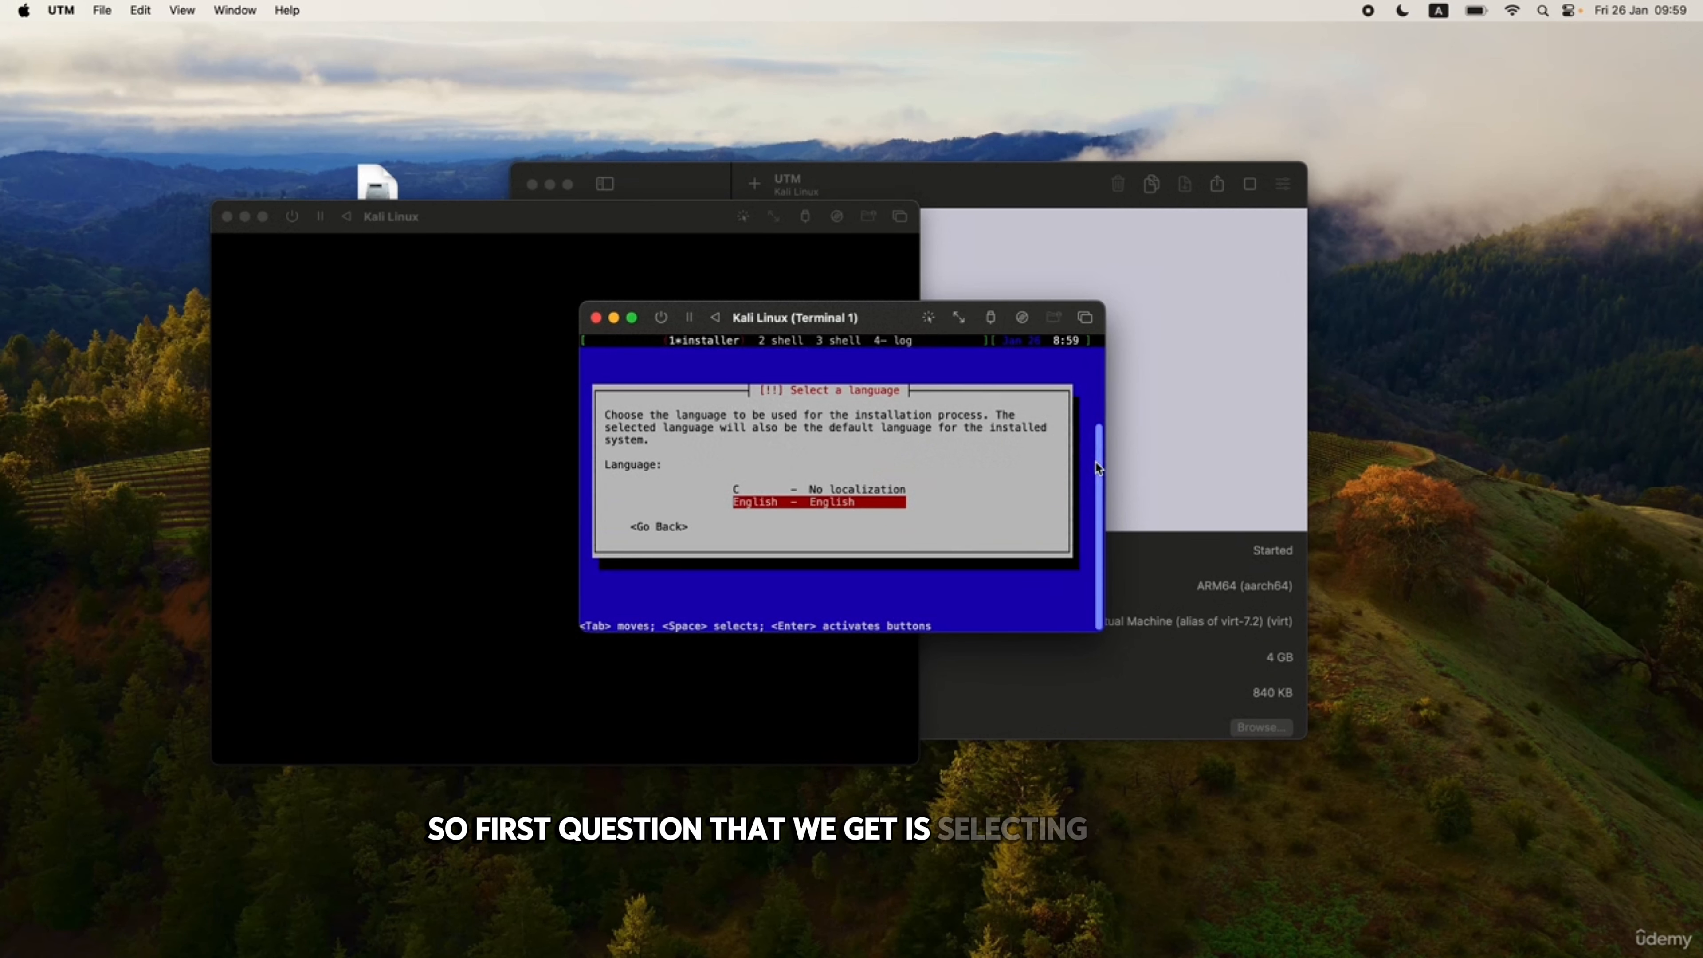
Accept English as the language, United States as the location and the American English keymap.
key("Return")
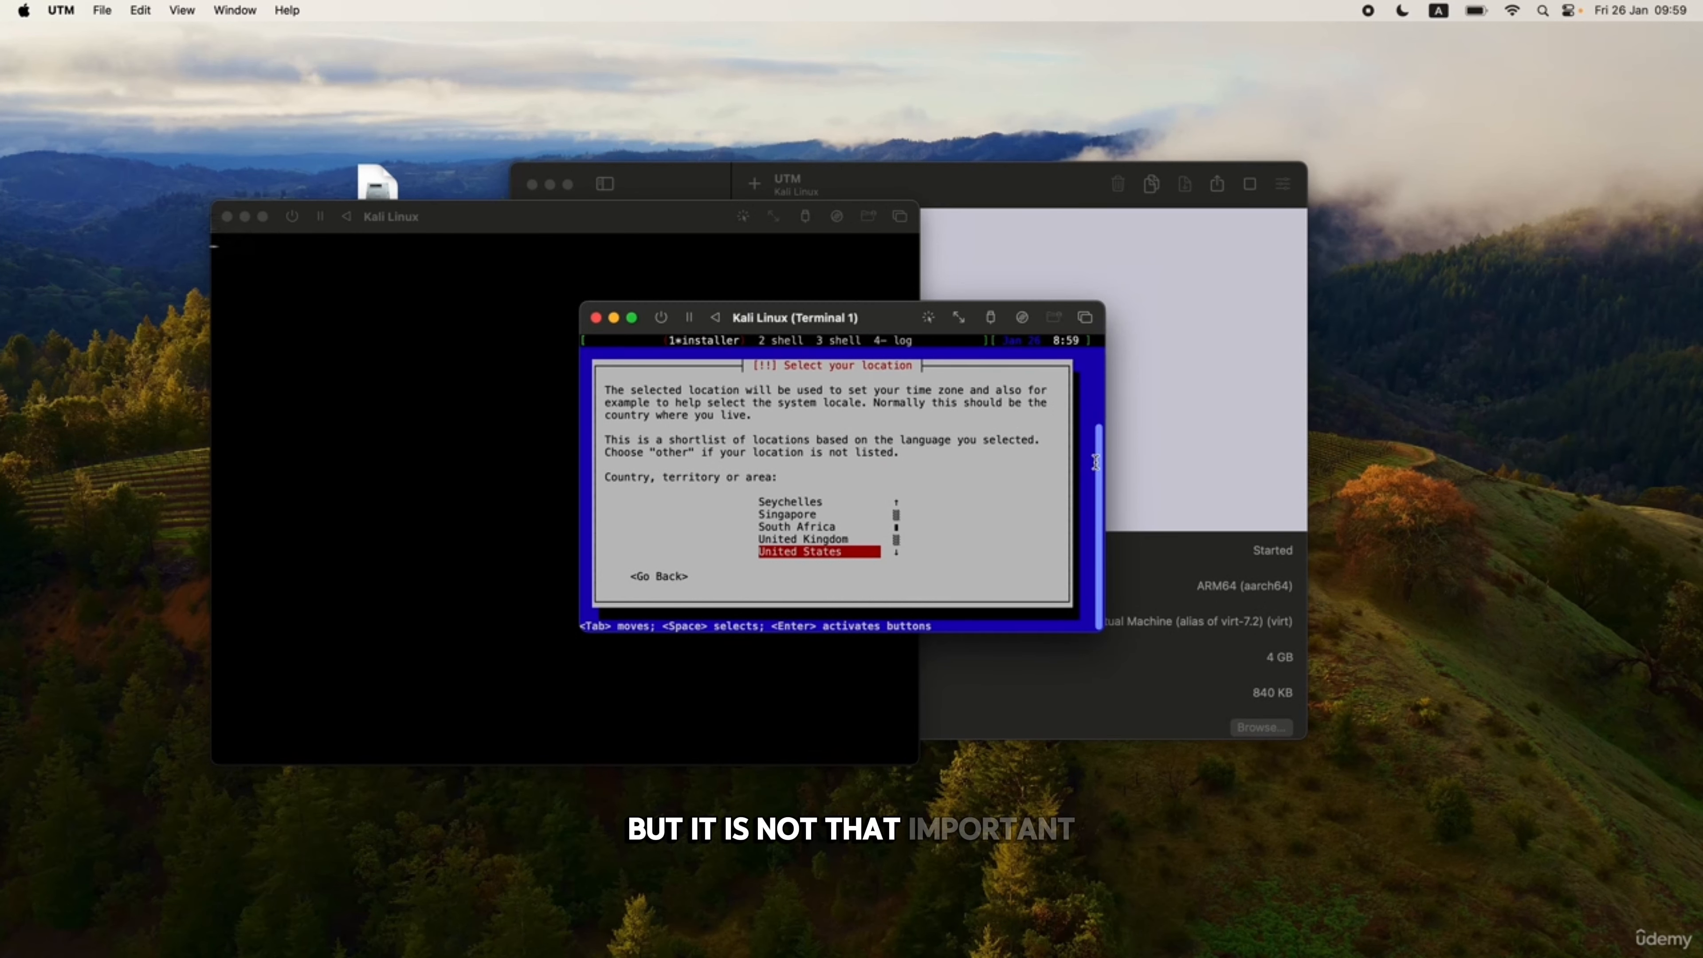
key("Return")
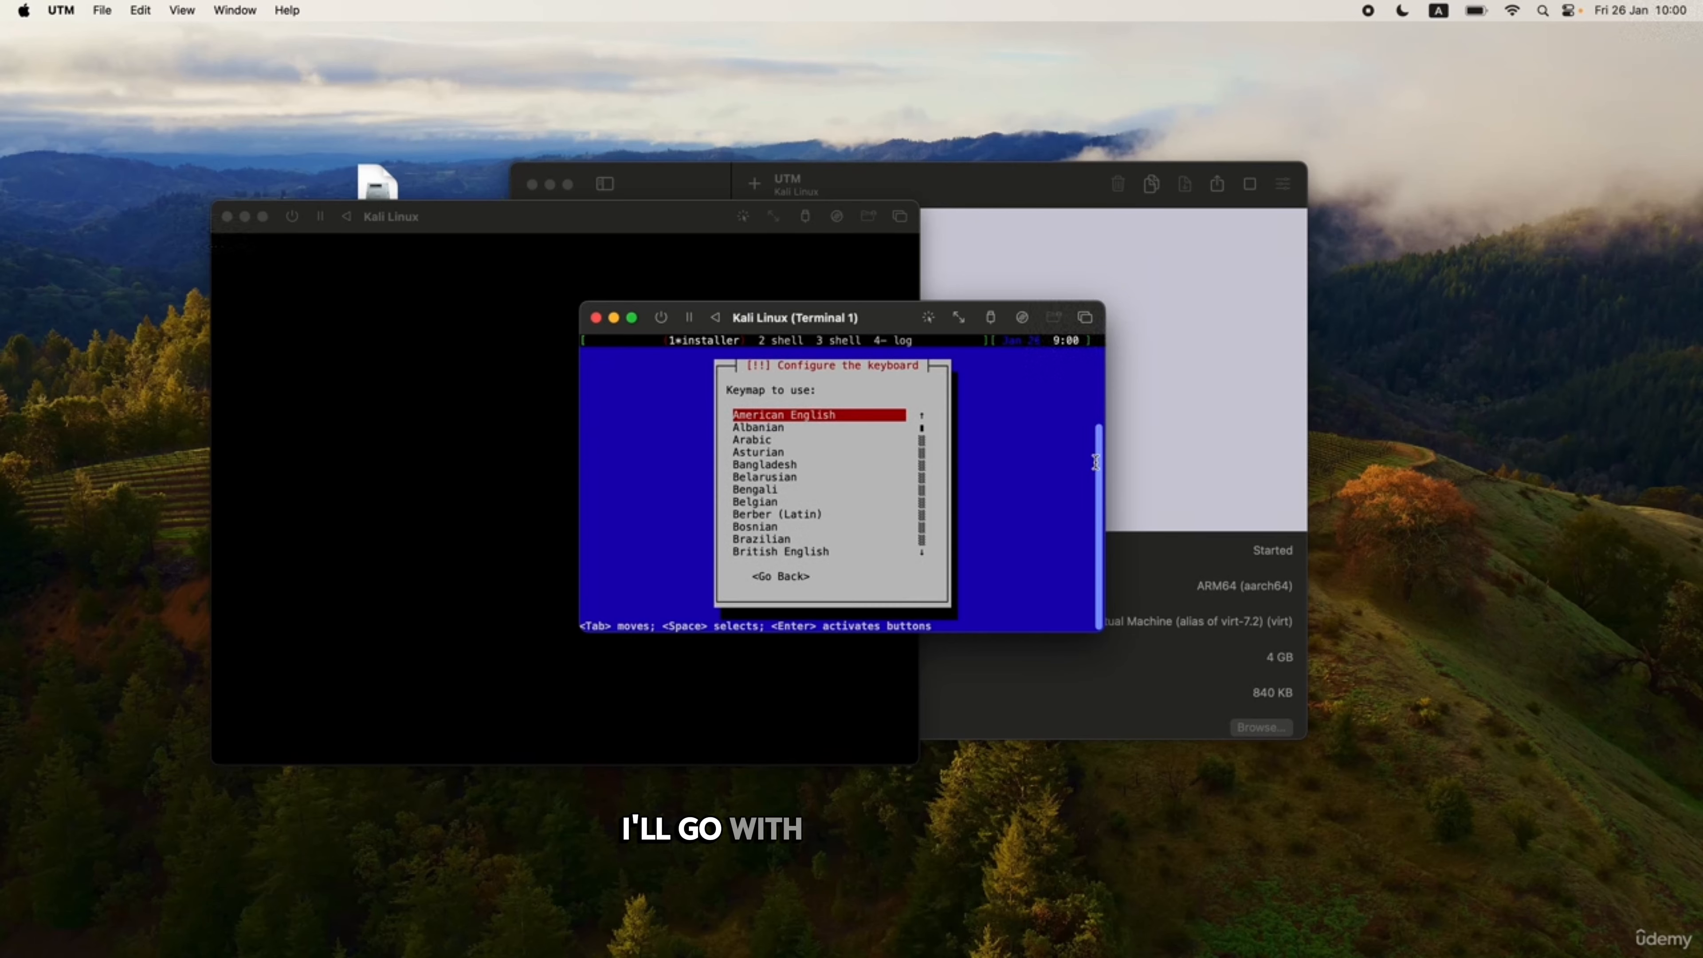
key("Return")
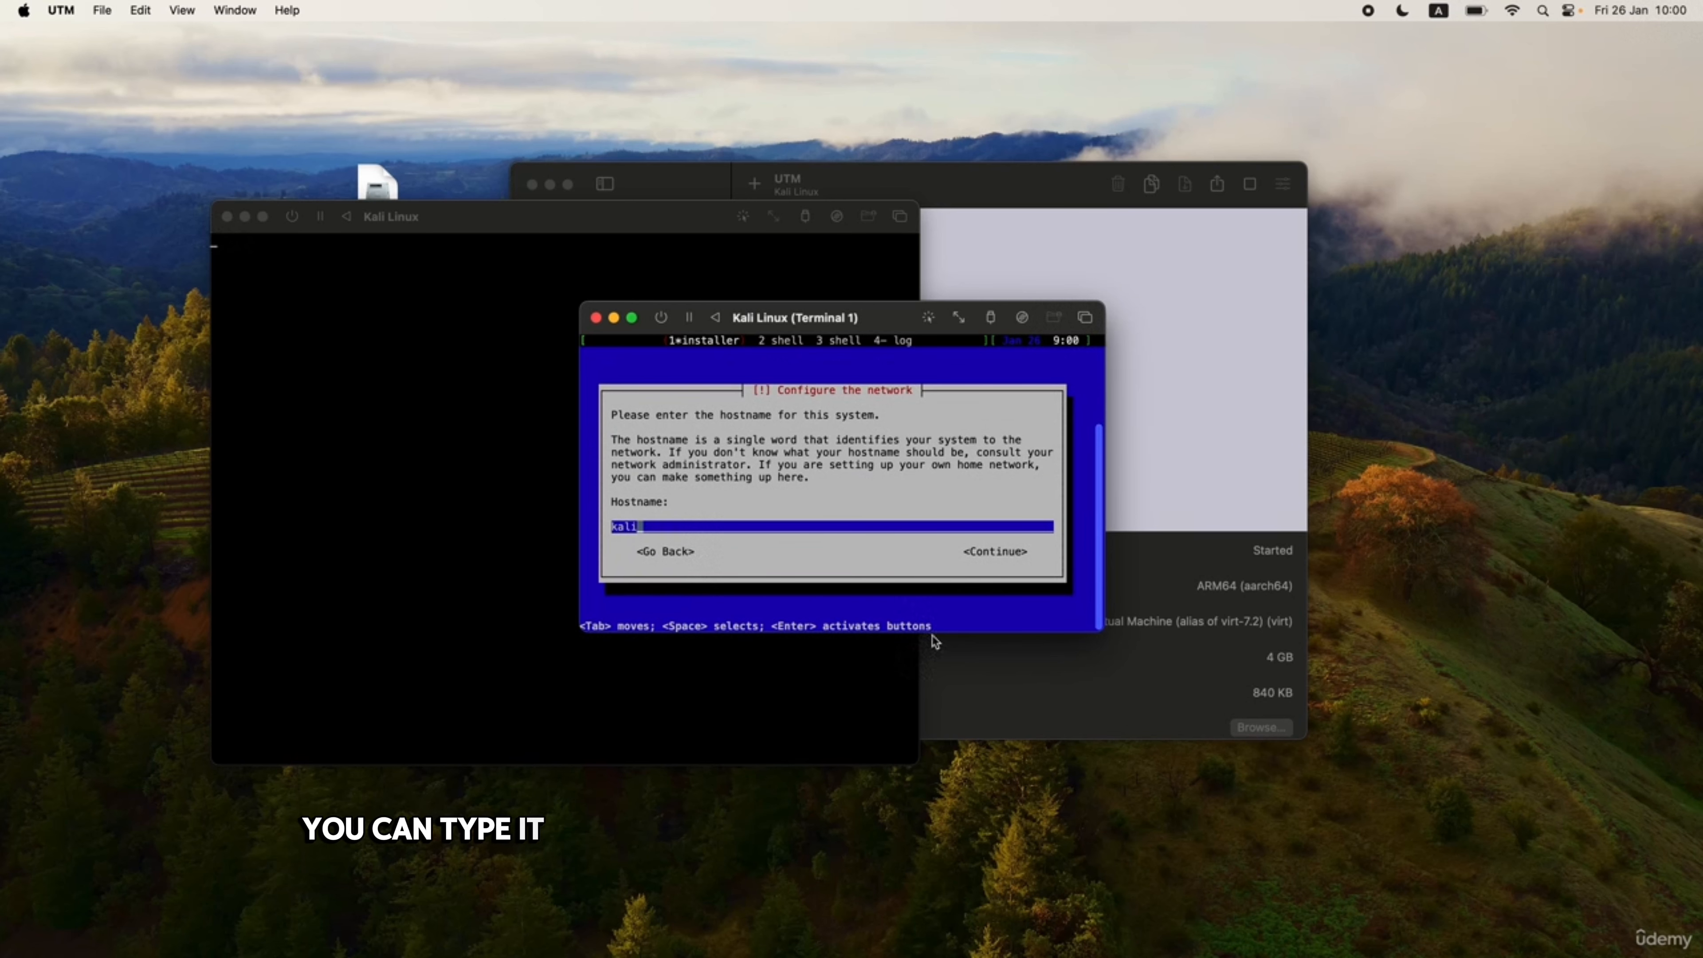
Keep 'kali' as the hostname and leave the domain name blank.
key("Tab")
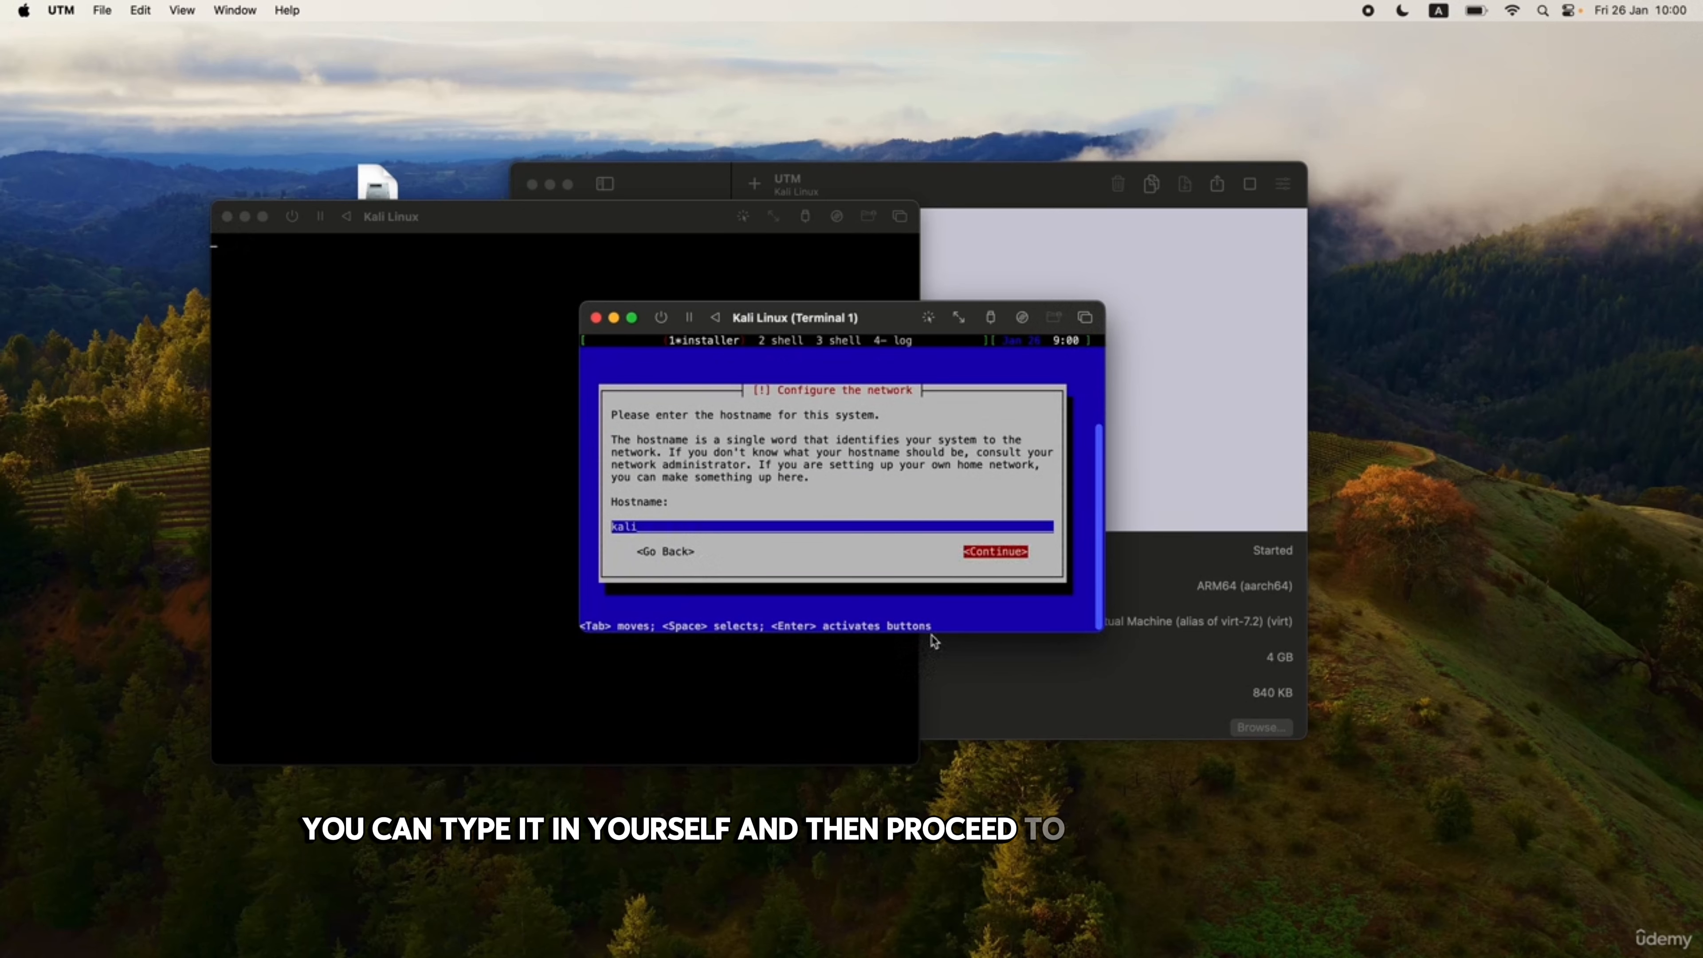
key("Return")
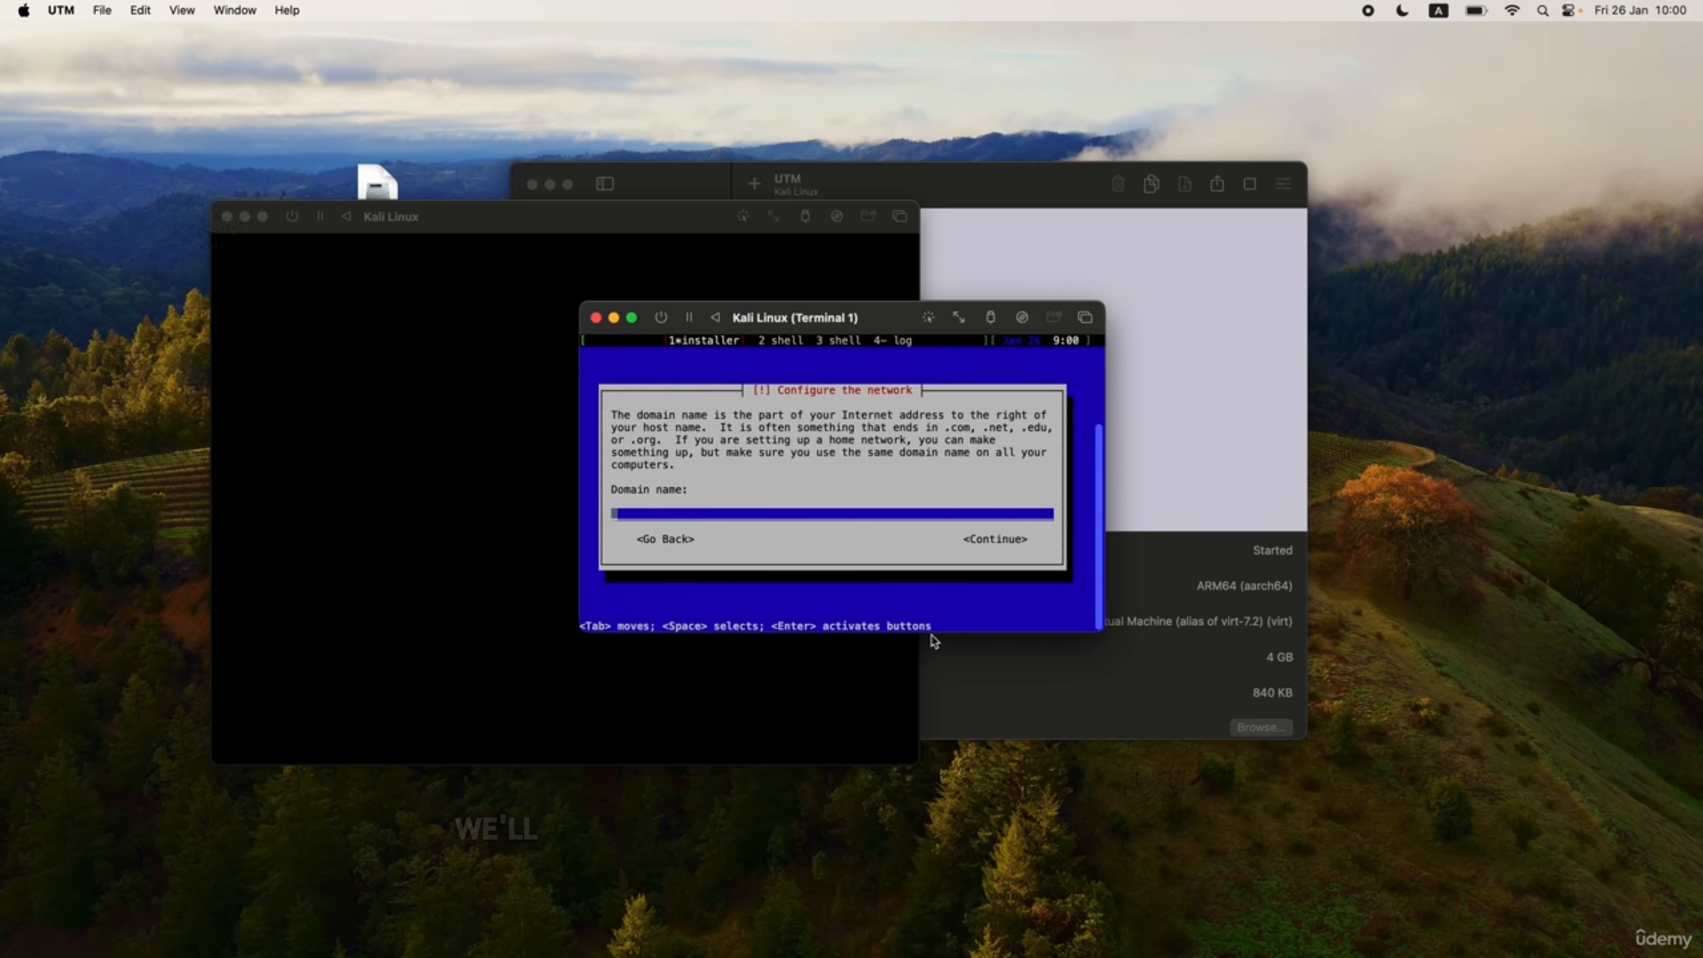
key("Tab")
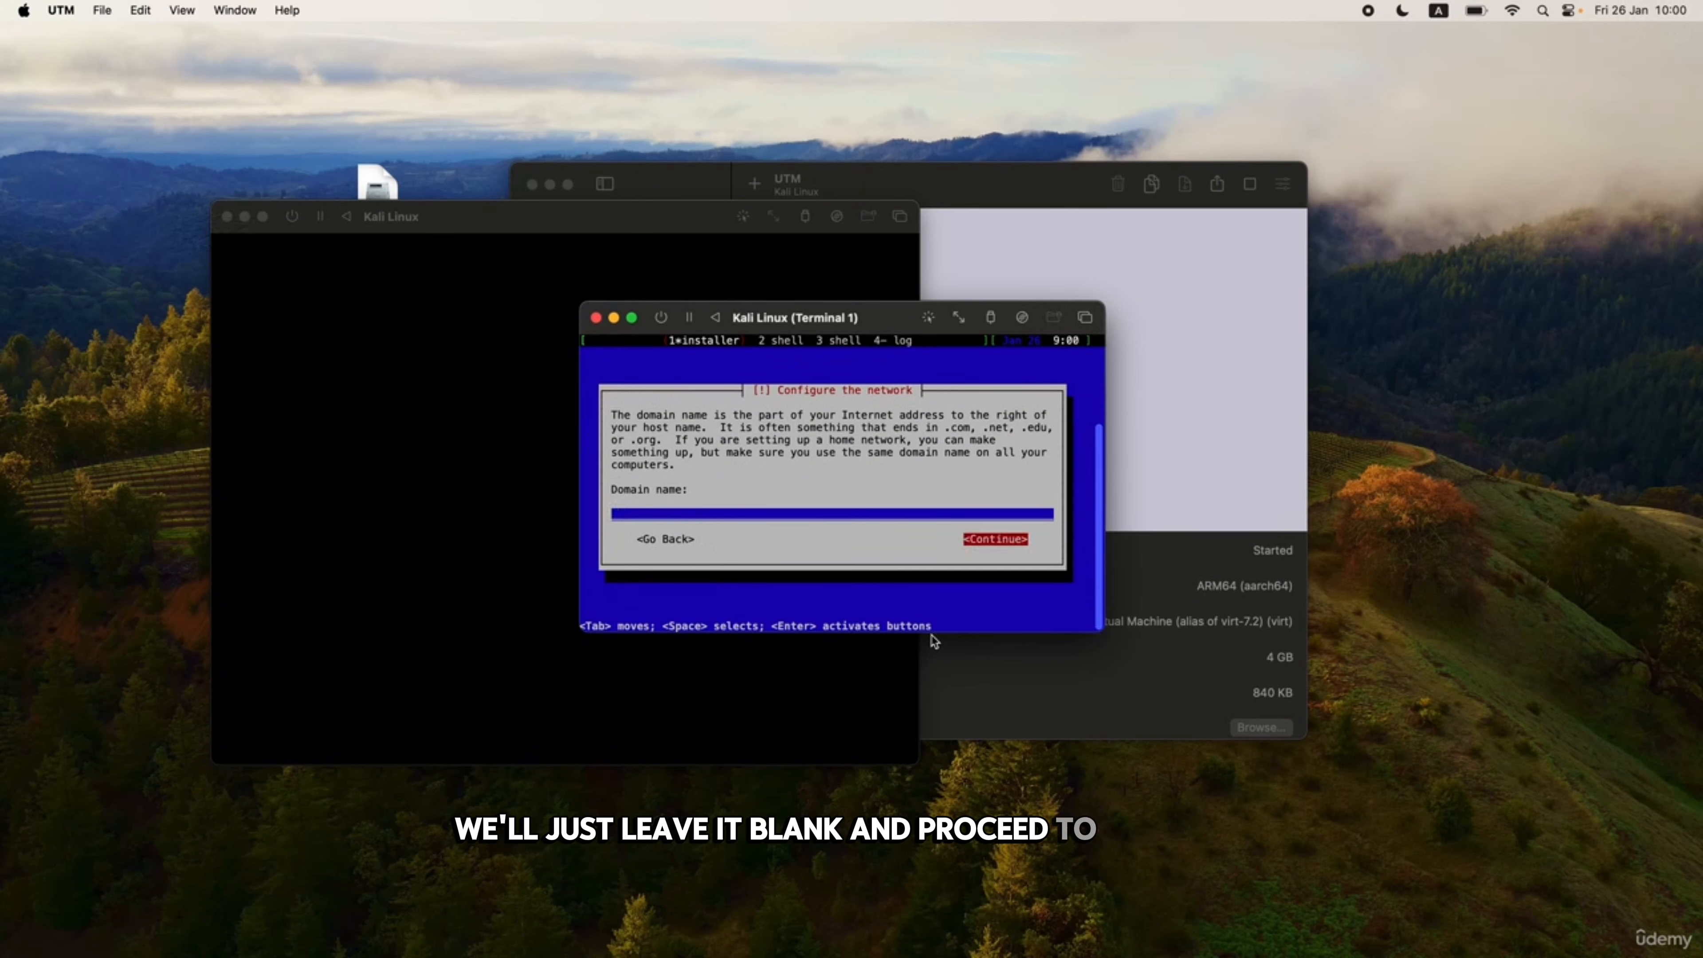
key("Return")
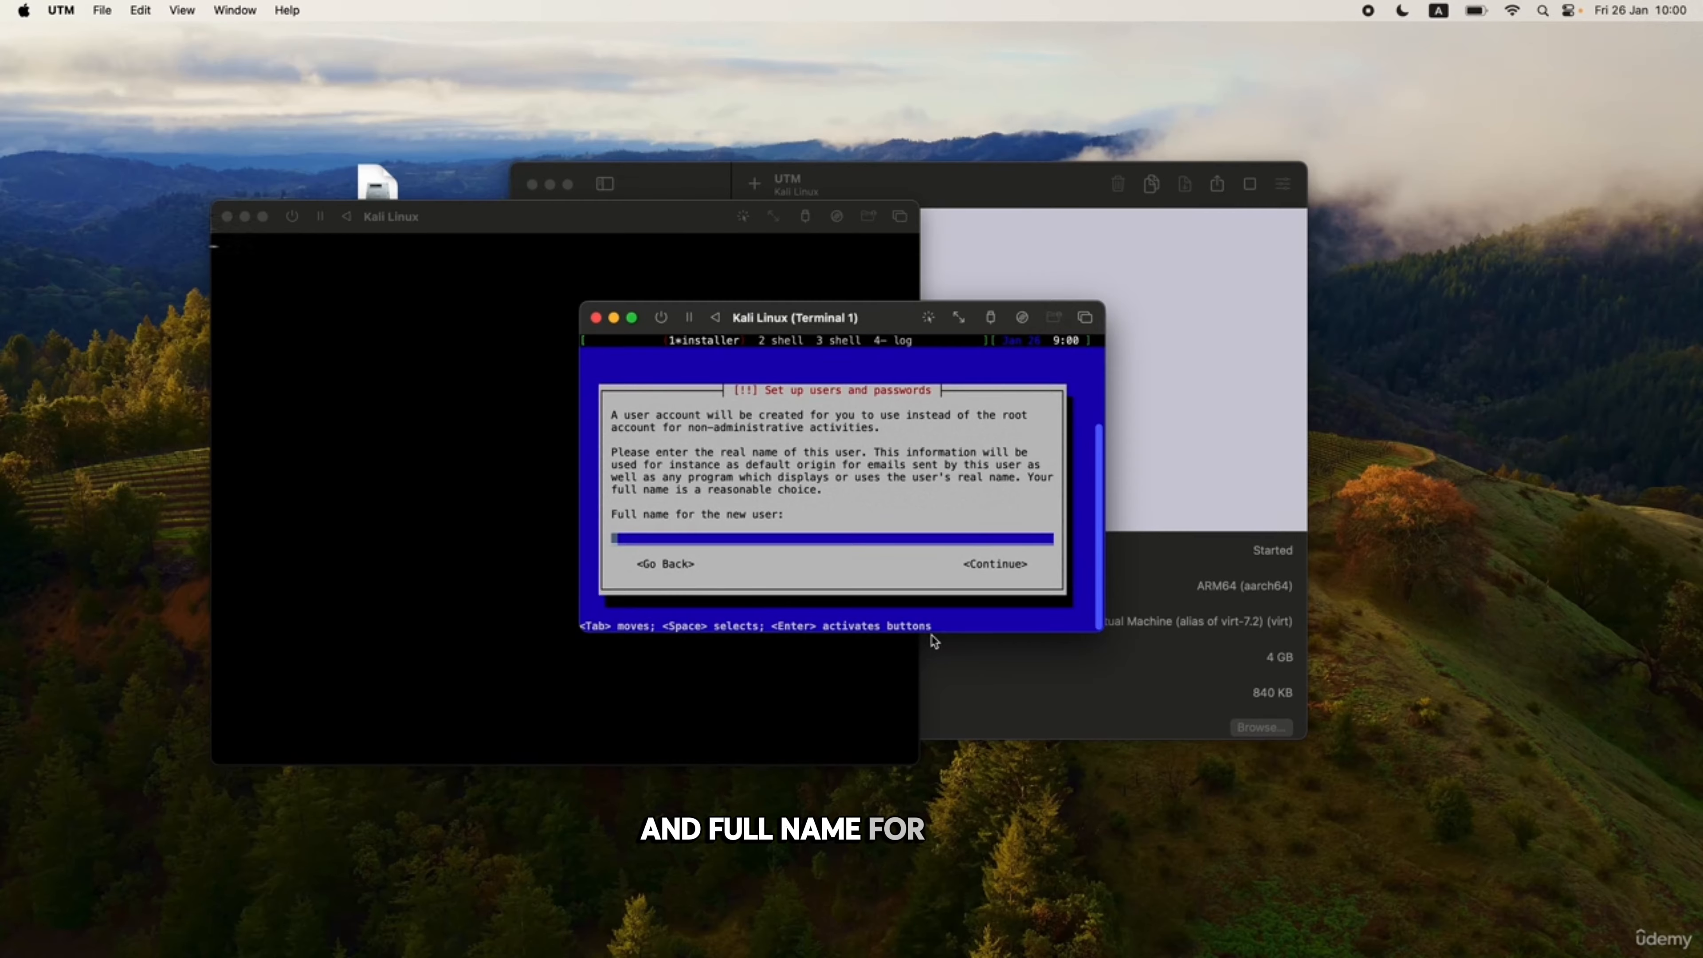
Enter the new user's full name and keep the suggested username.
type("mrhacker")
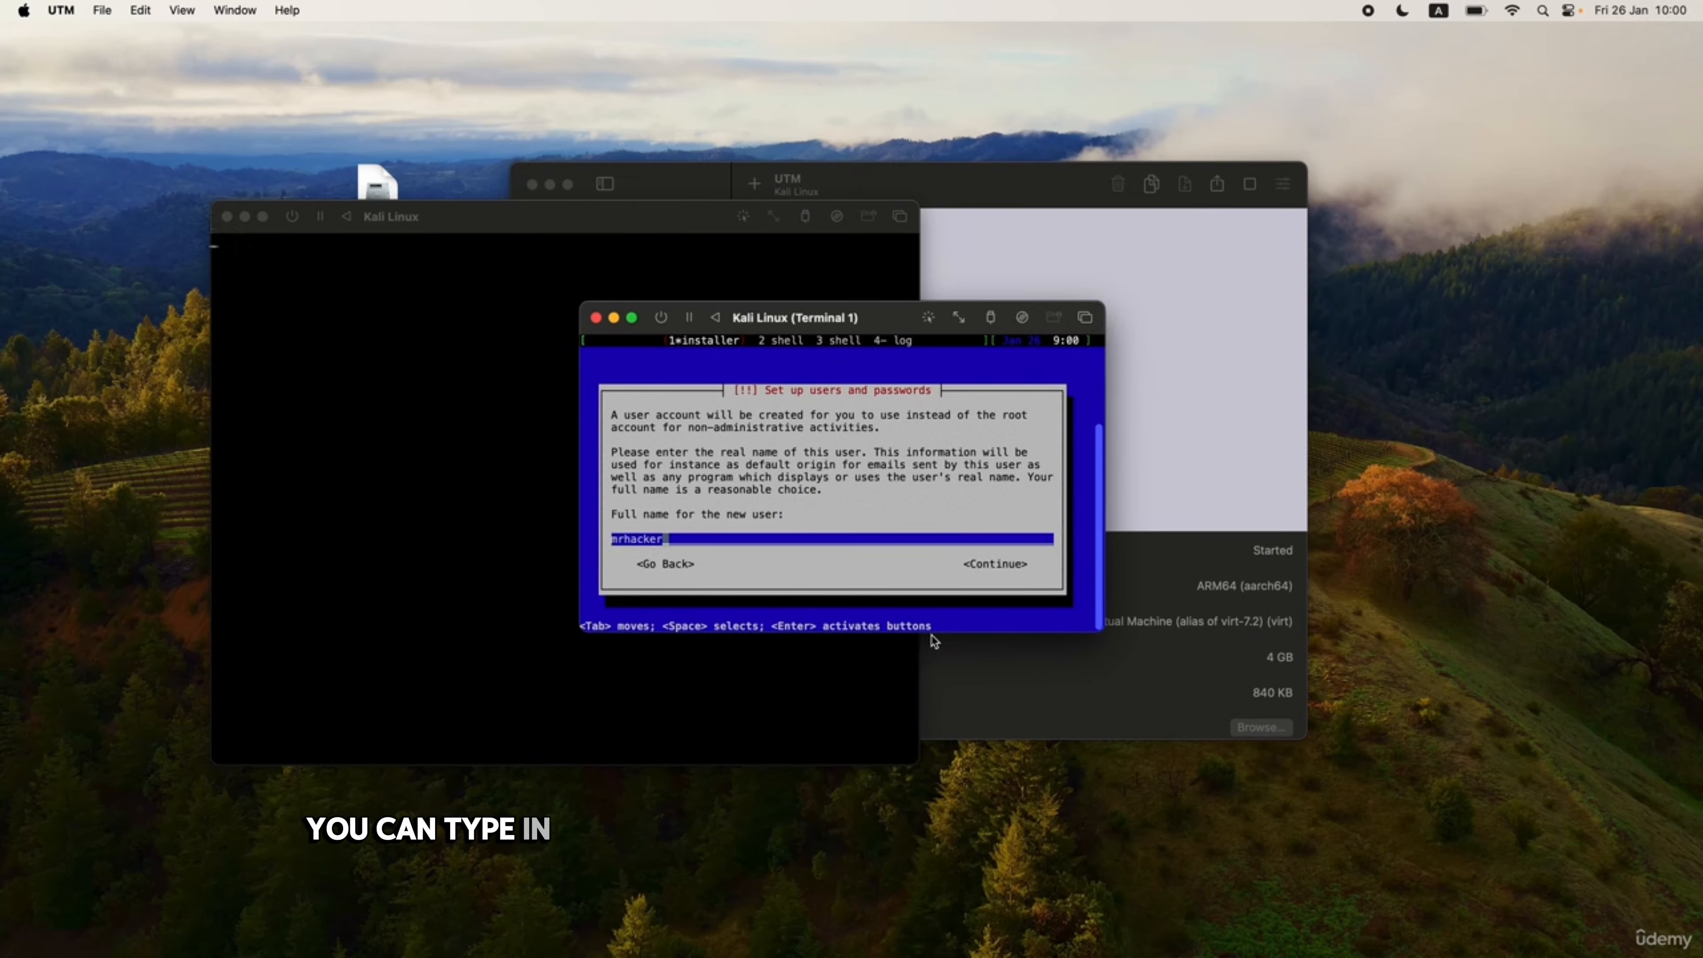
key("Tab")
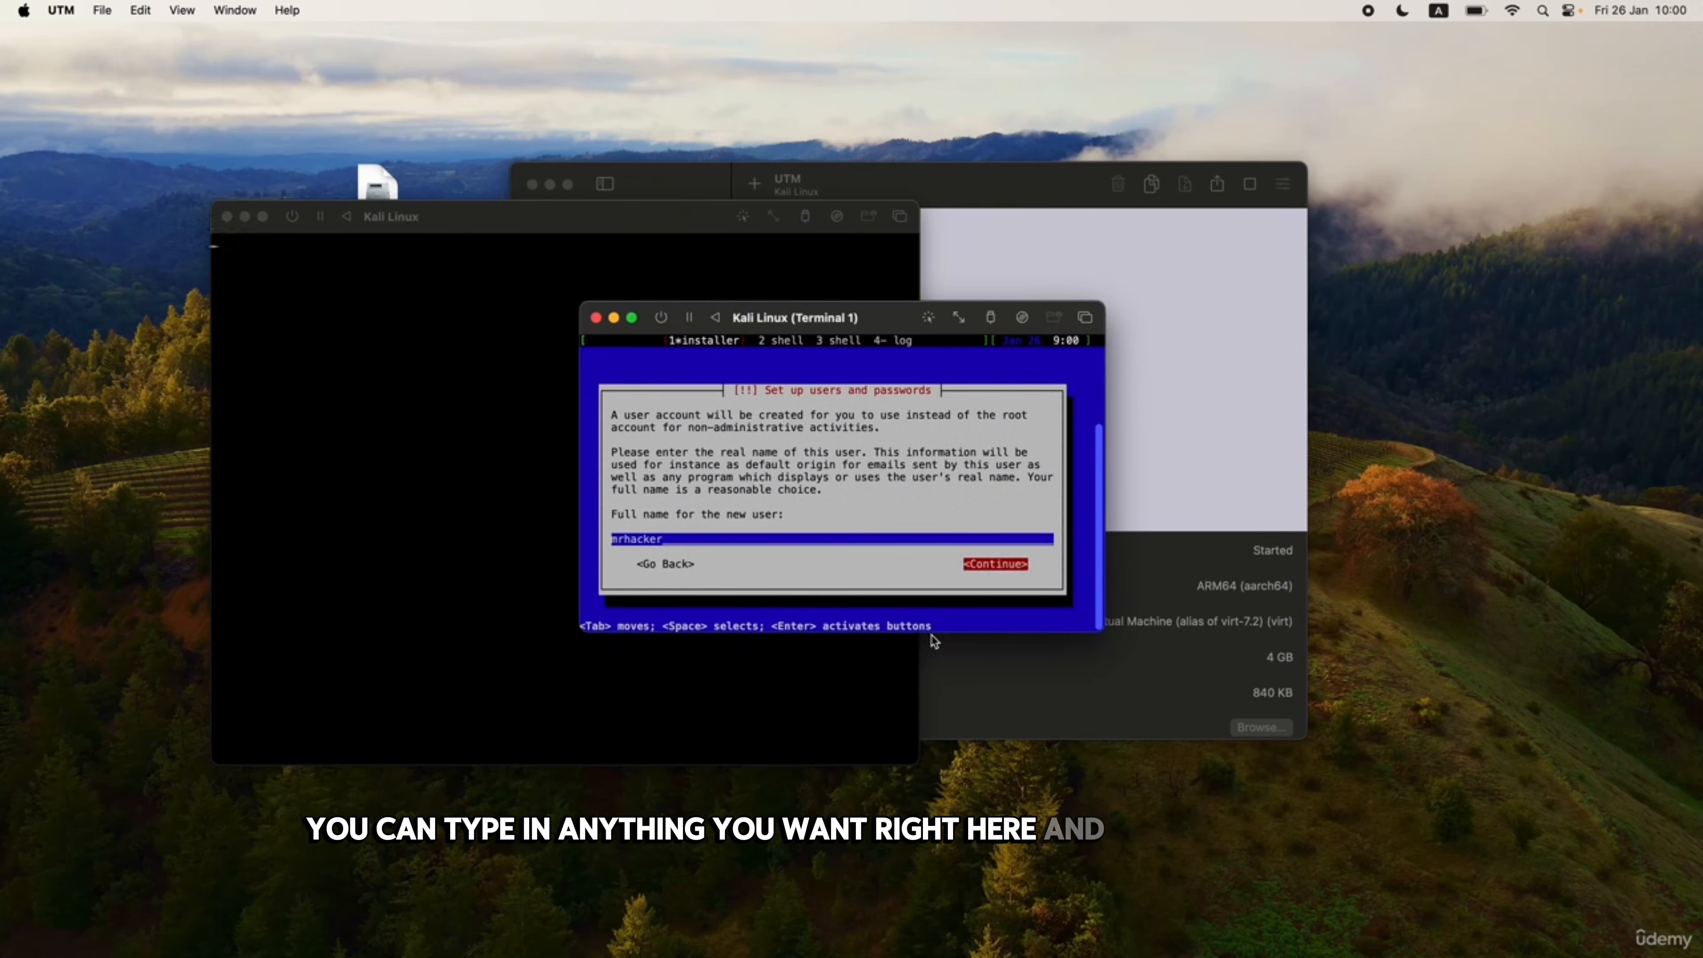
key("Return")
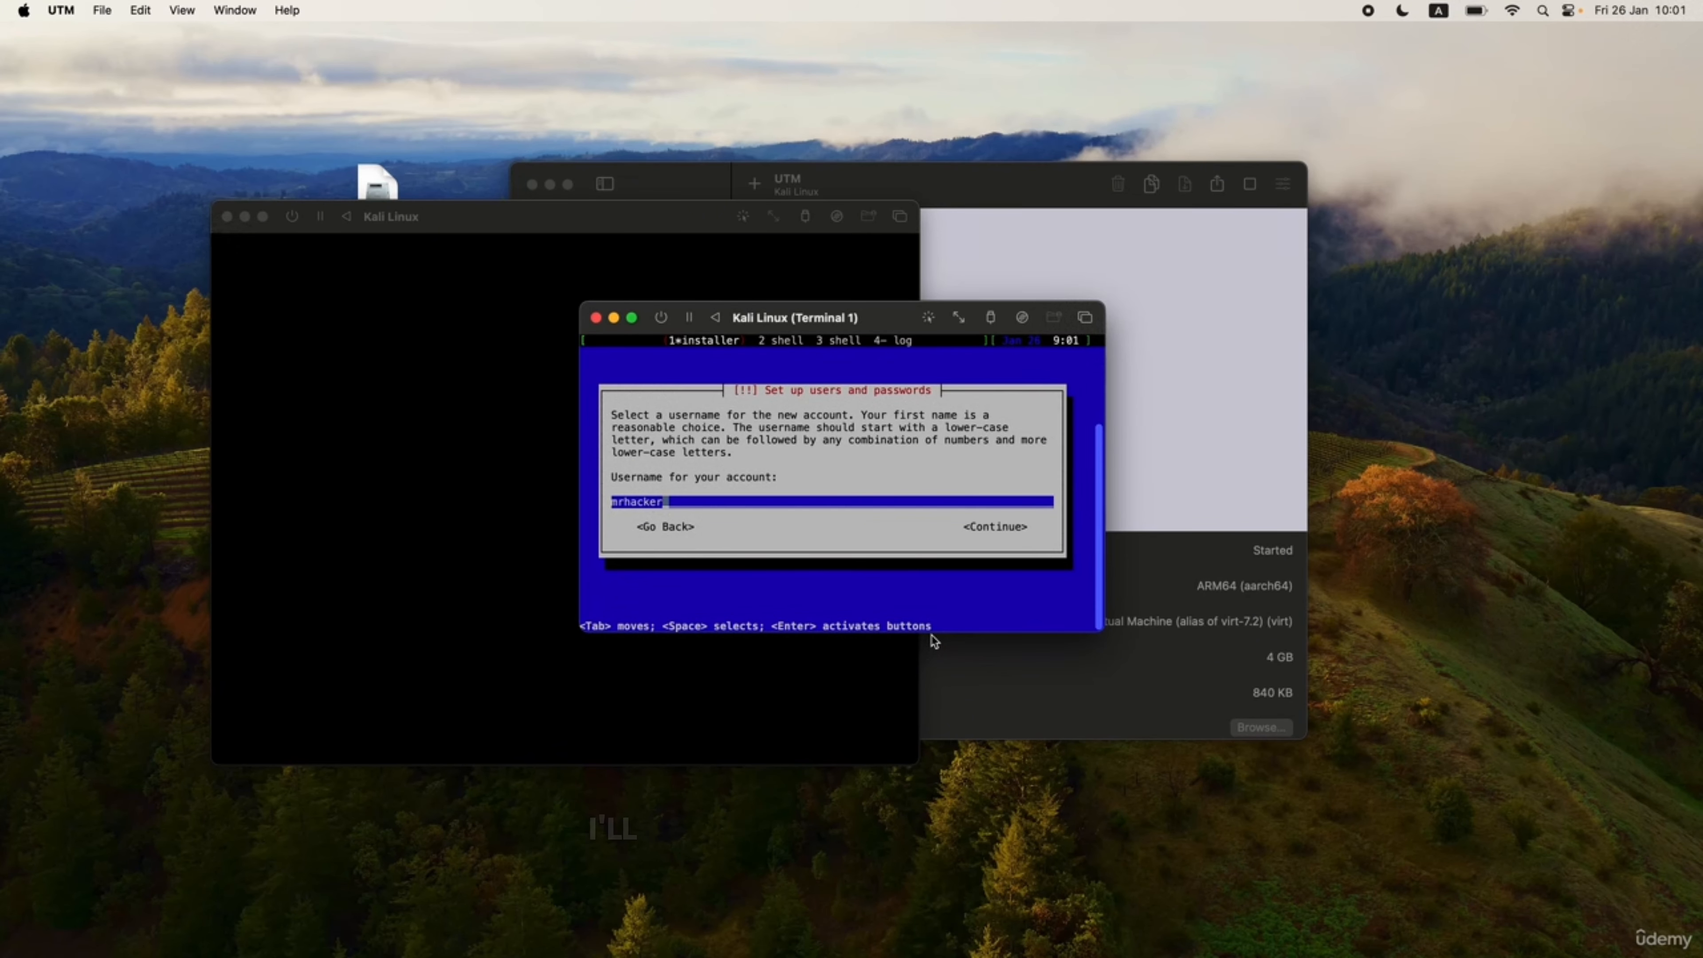
key("Tab")
key("Return")
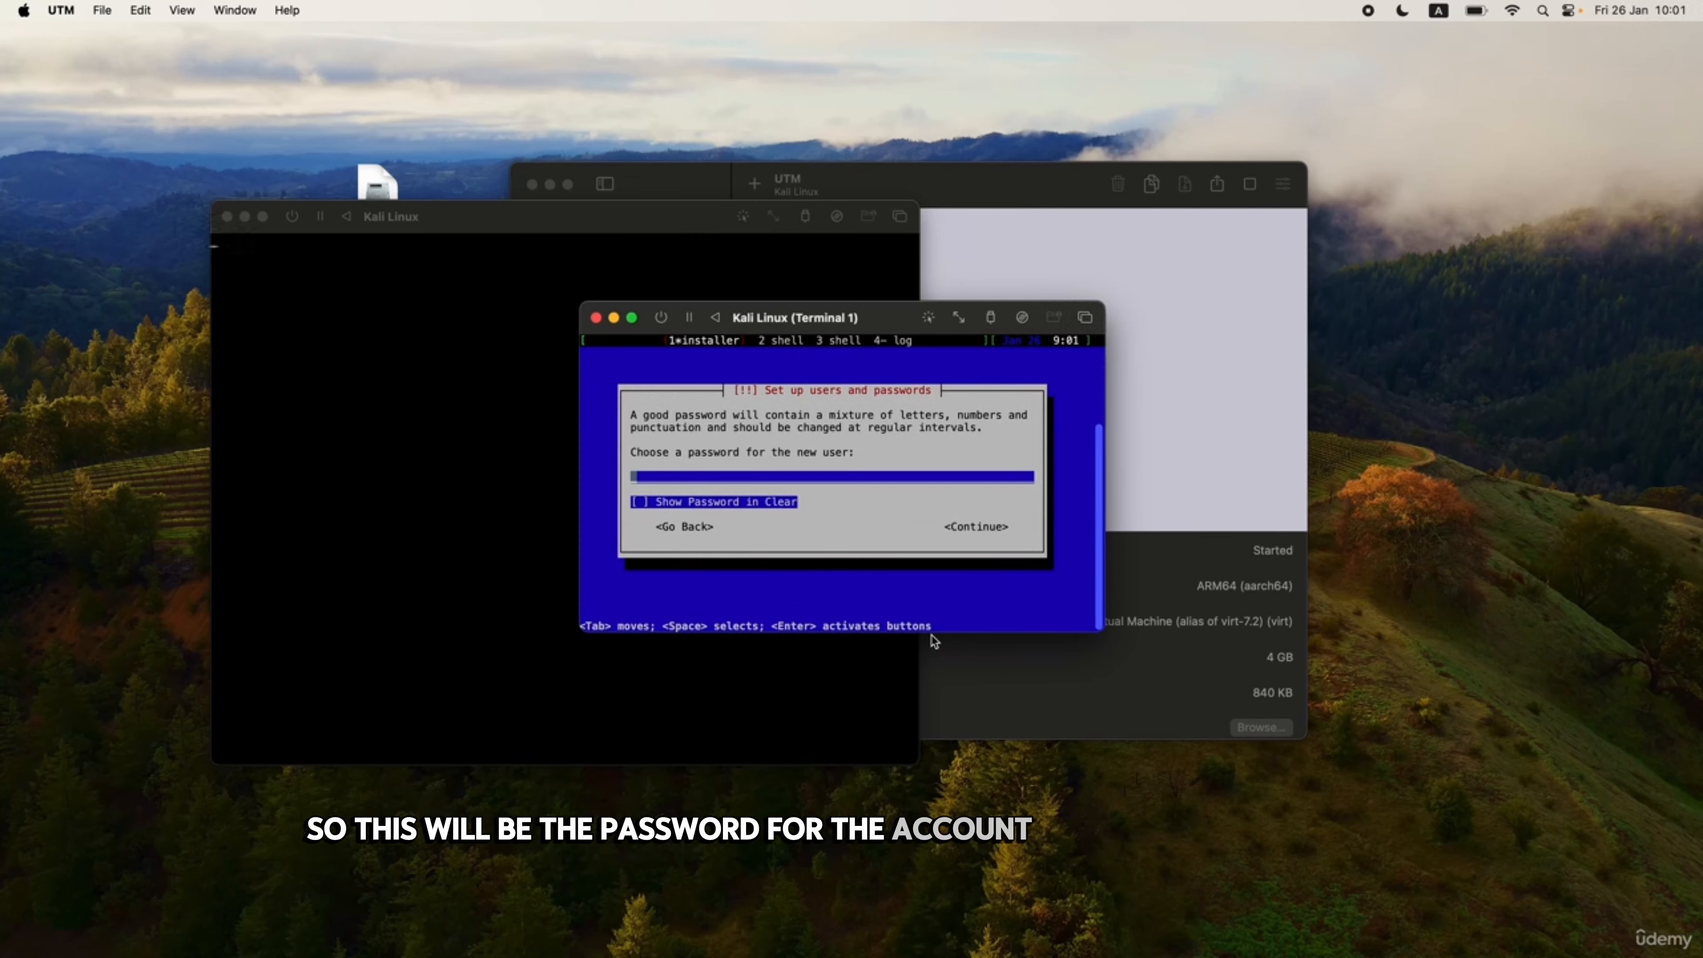
Enter the new user's password and retype it to verify.
type("*")
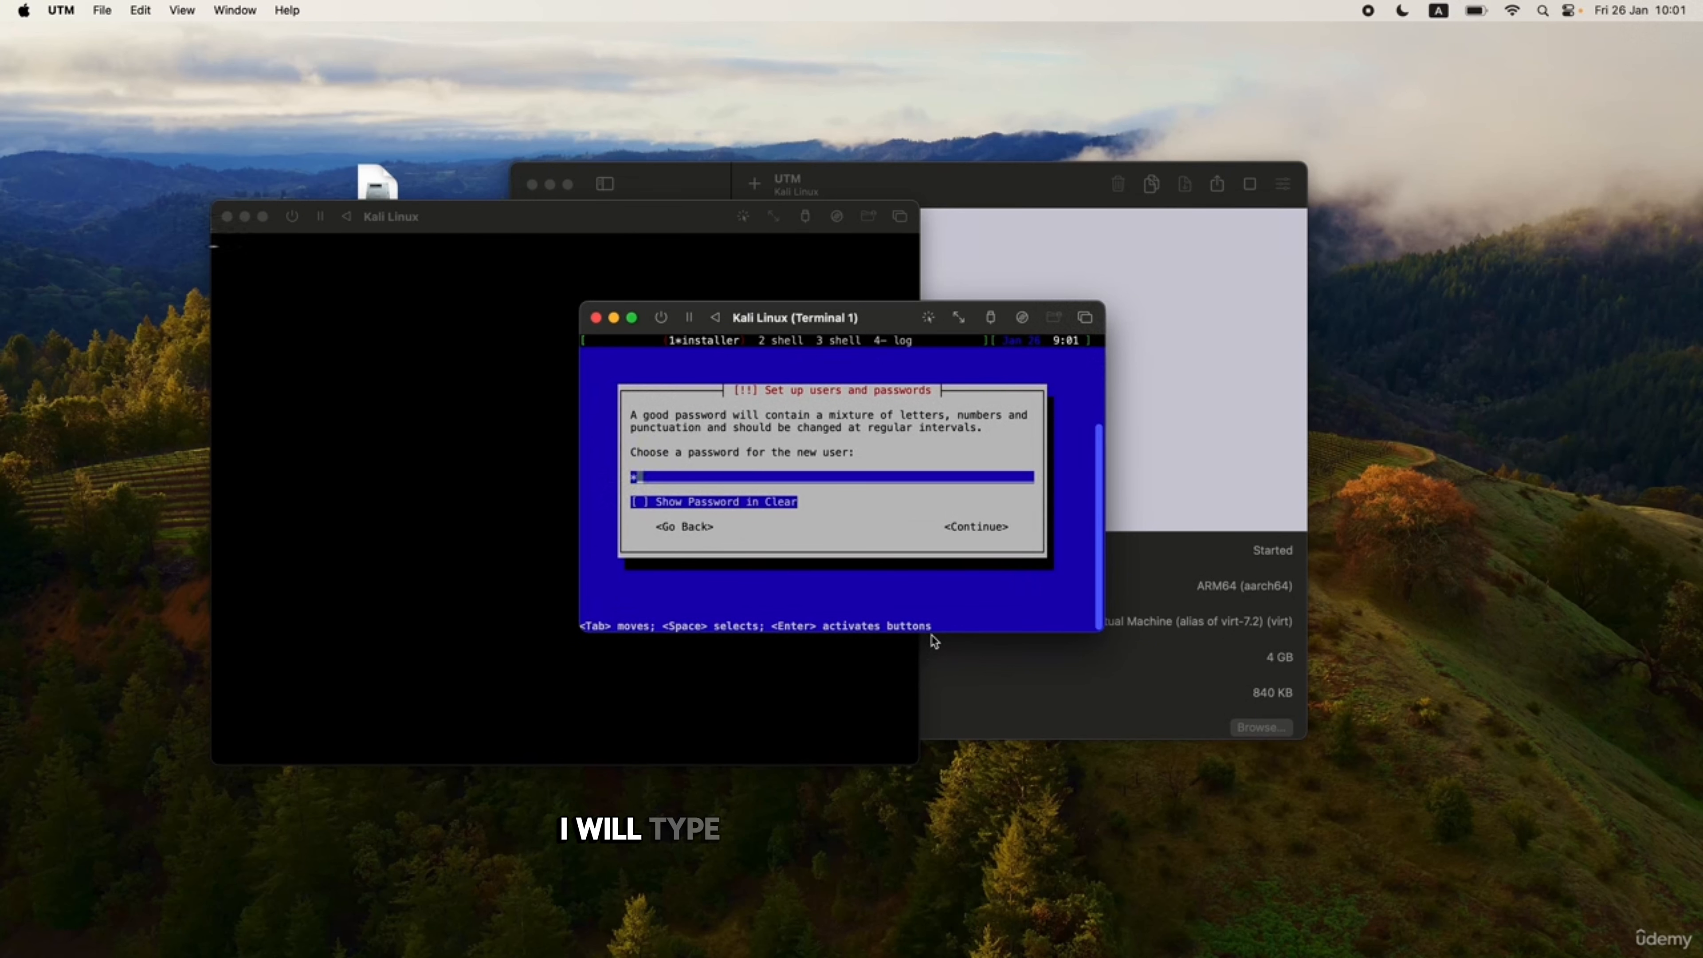
type("*******")
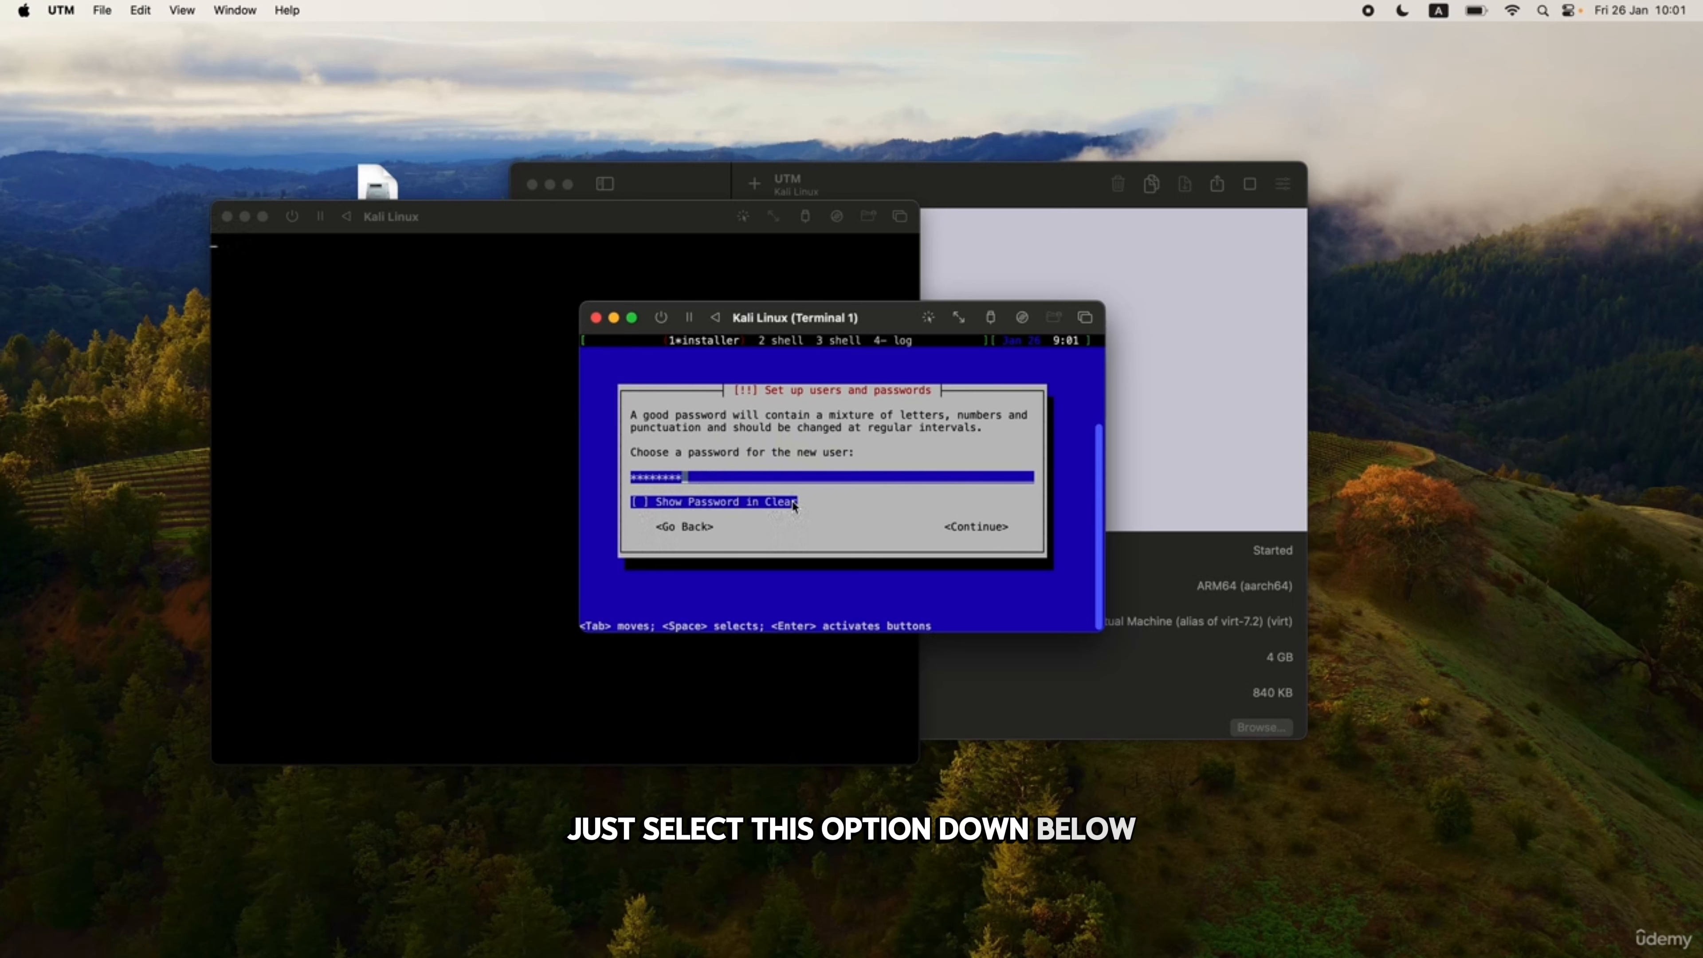
key("Tab")
key("Tab")
key("Tab")
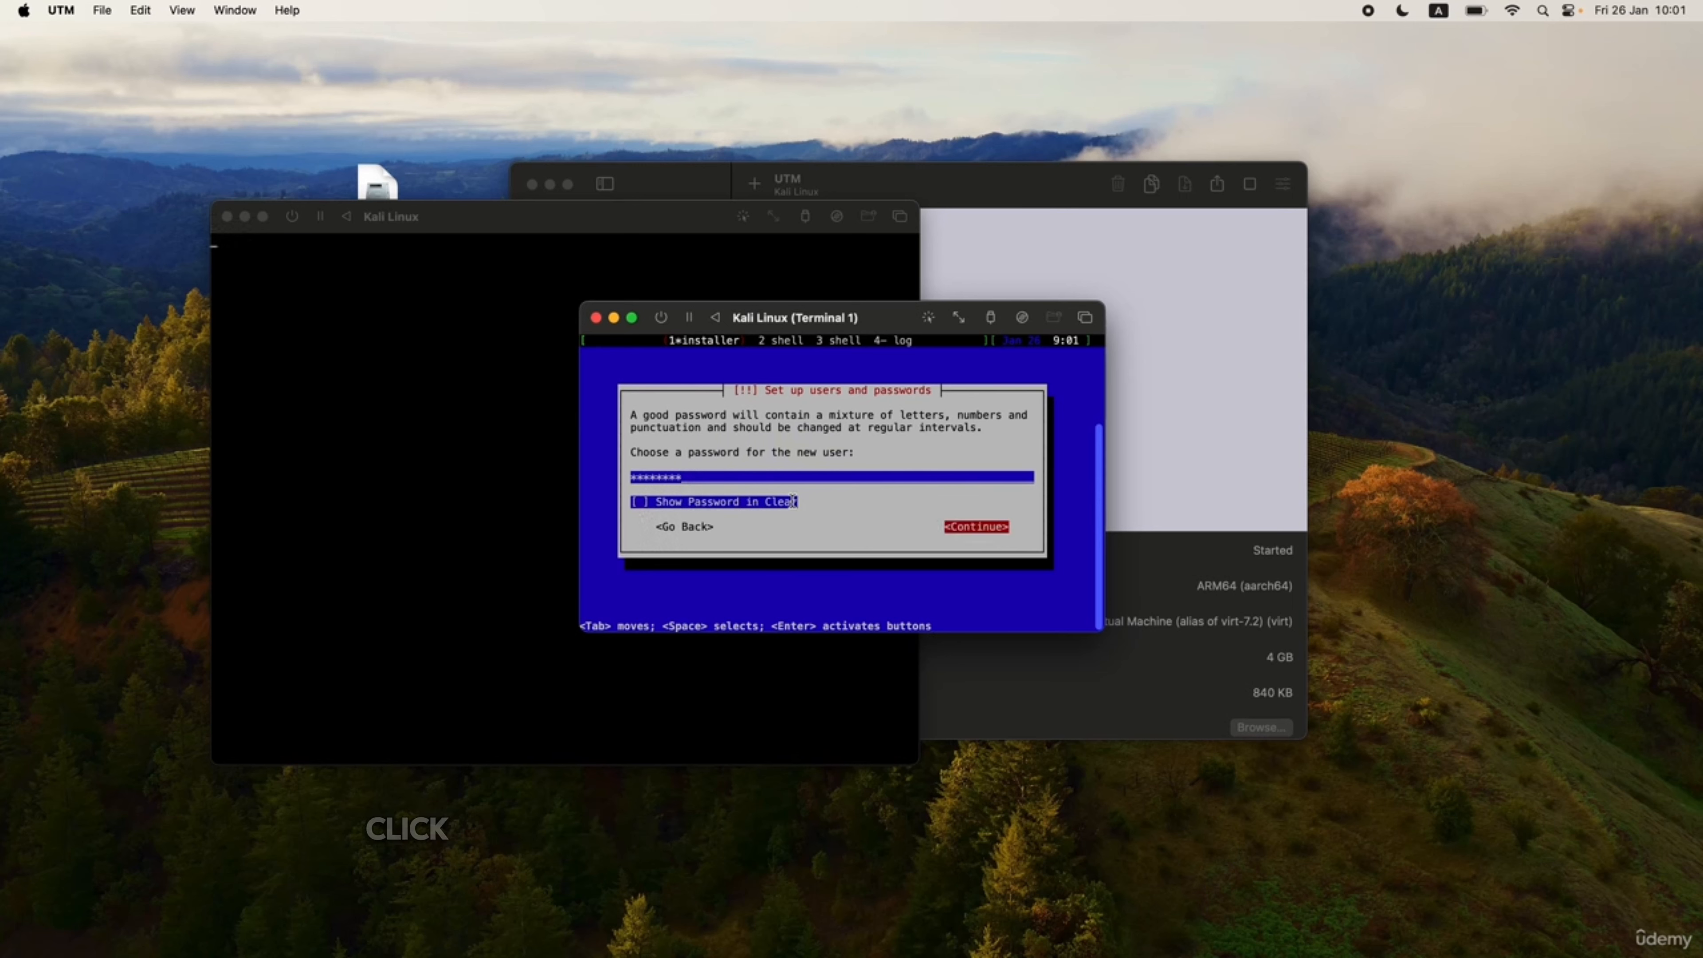
key("Return")
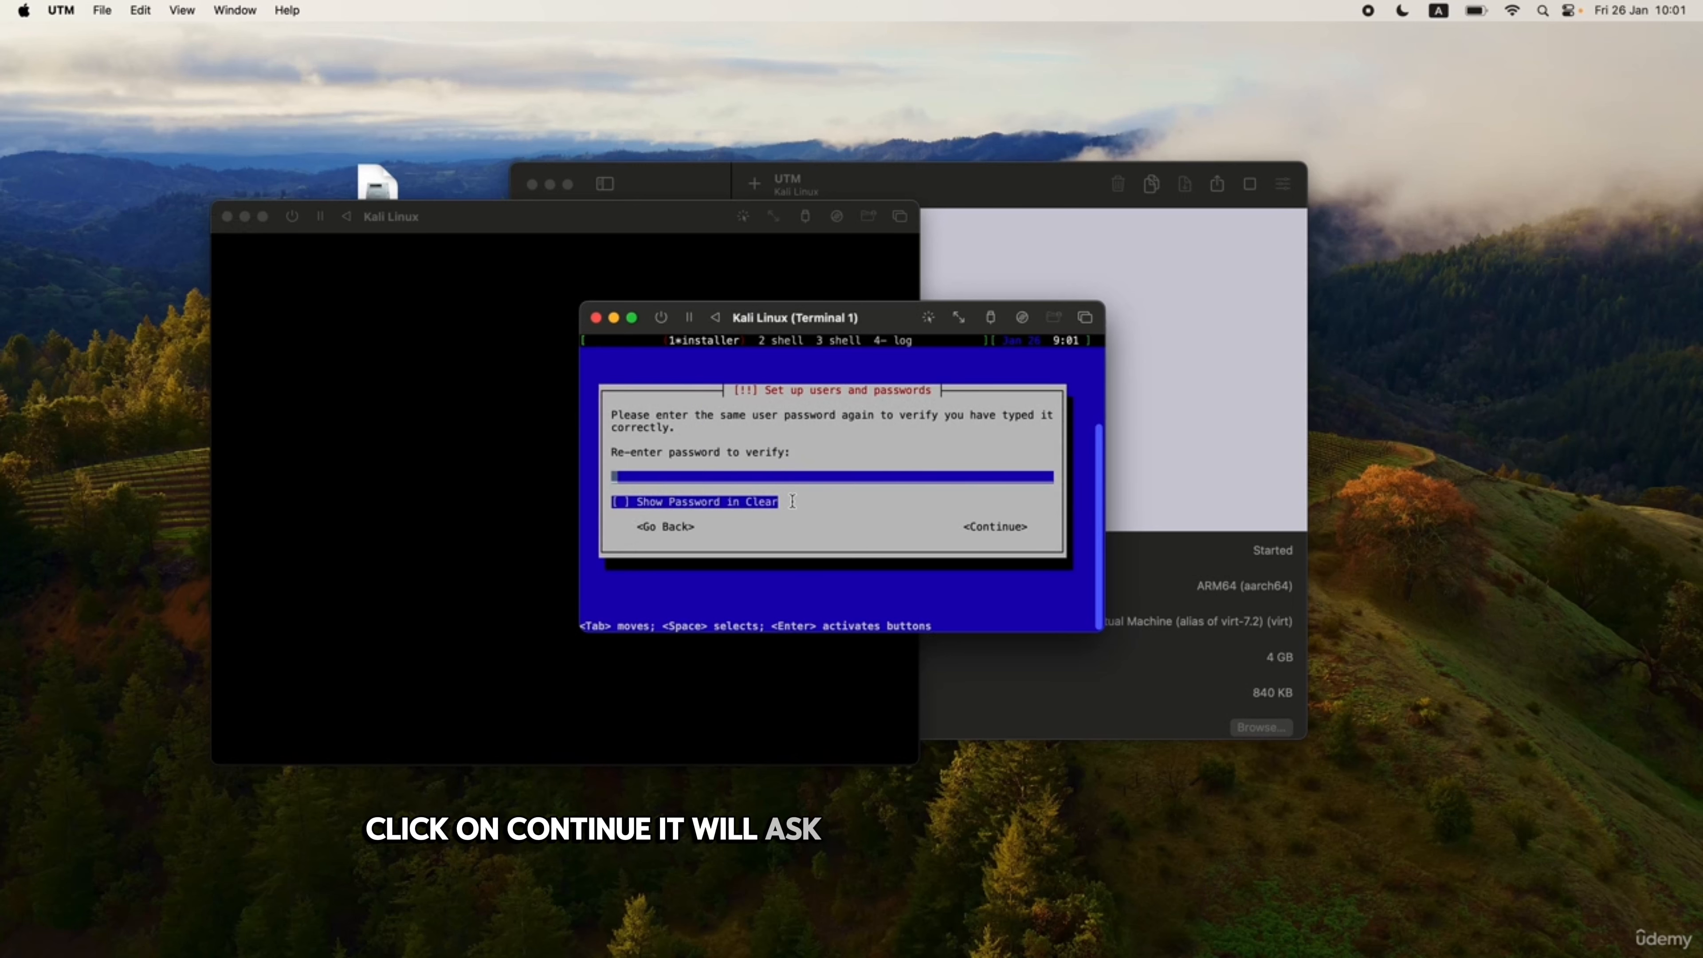
type("********")
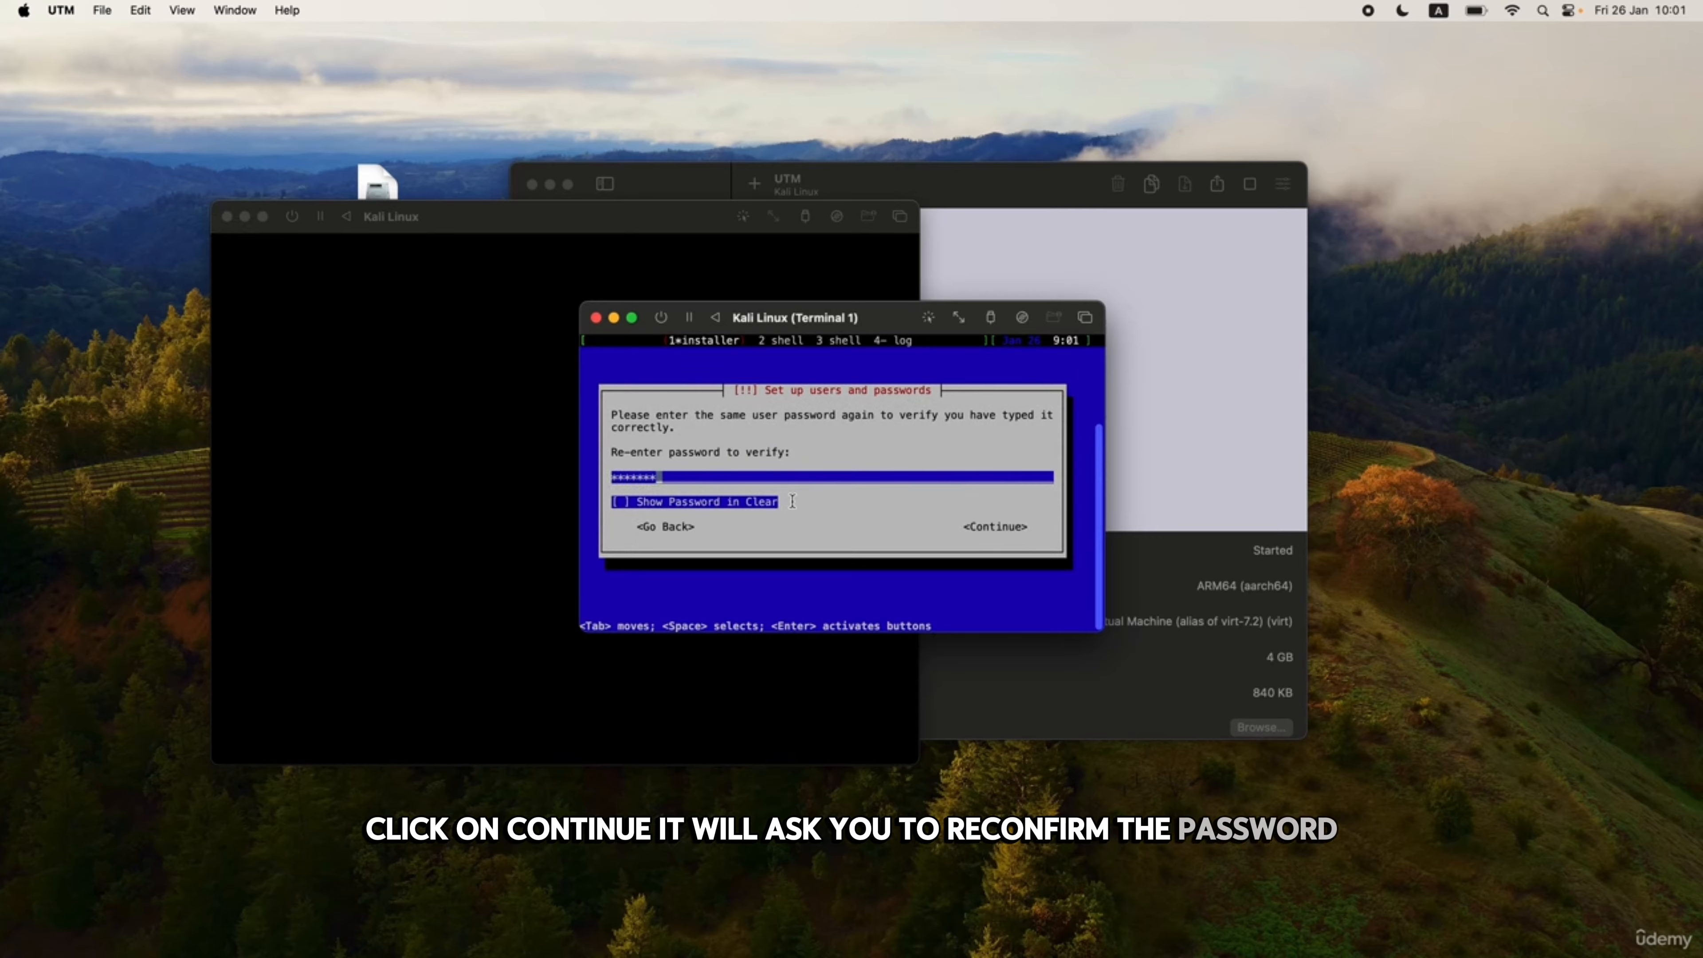
type("*")
key("Tab")
key("Tab")
key("Tab")
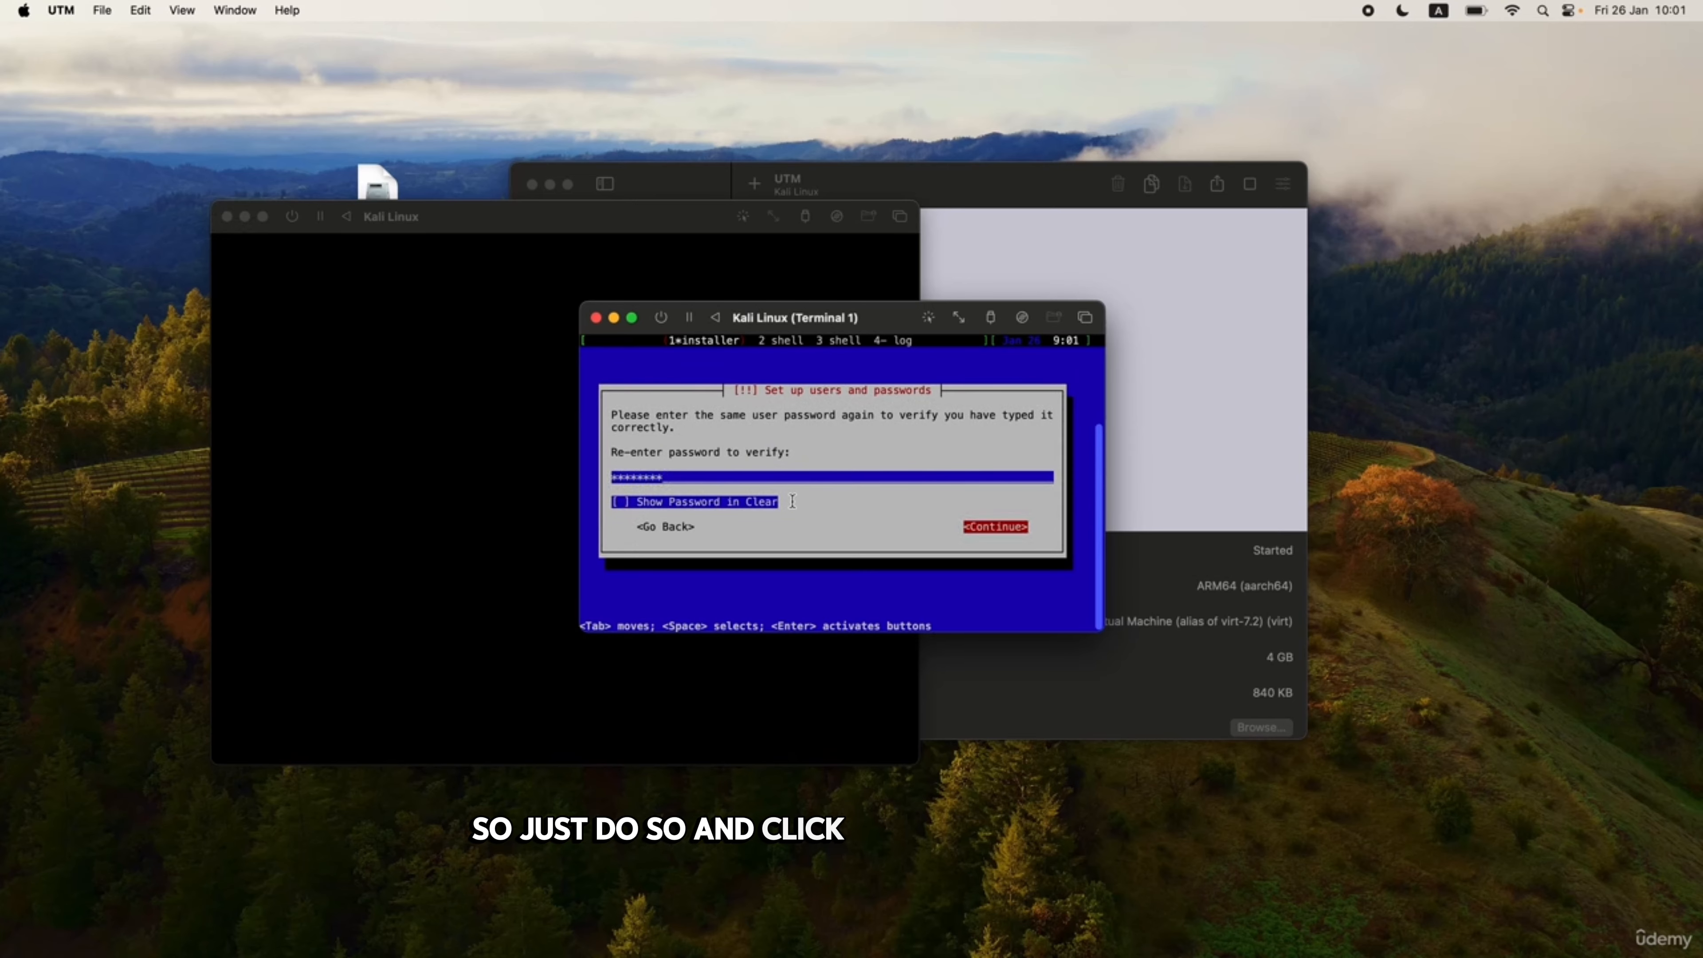
key("Return")
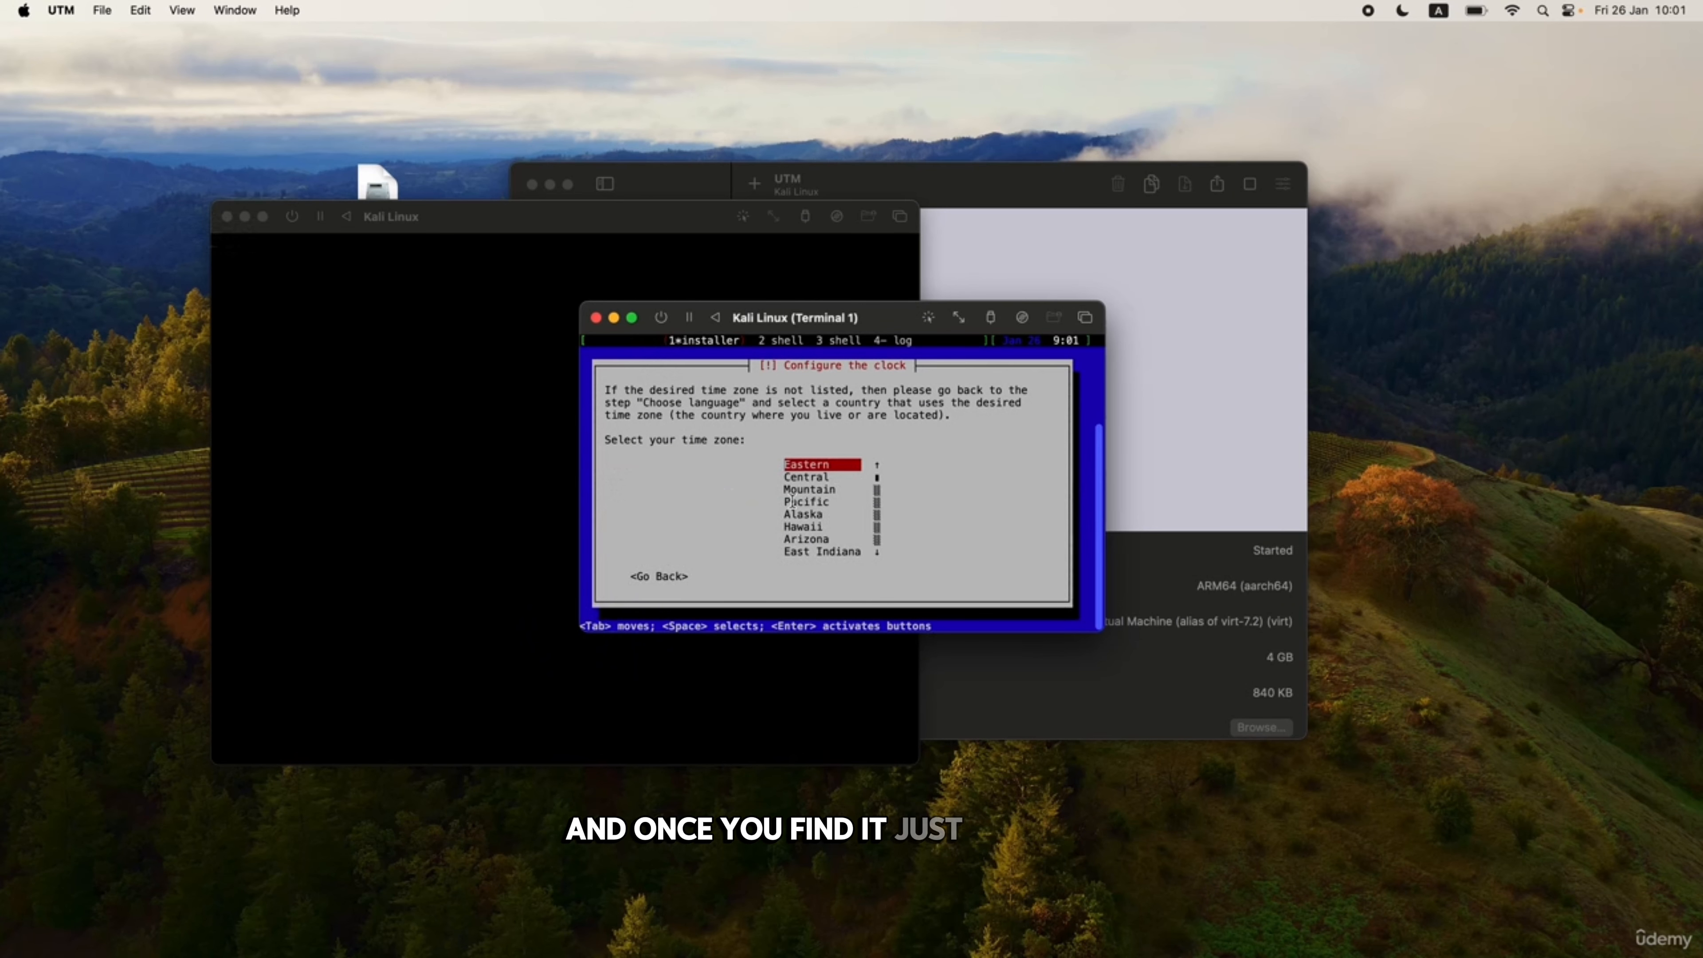
Keep Eastern time and guided-partition the entire 42.9 GB disk, all files in one partition.
key("Return")
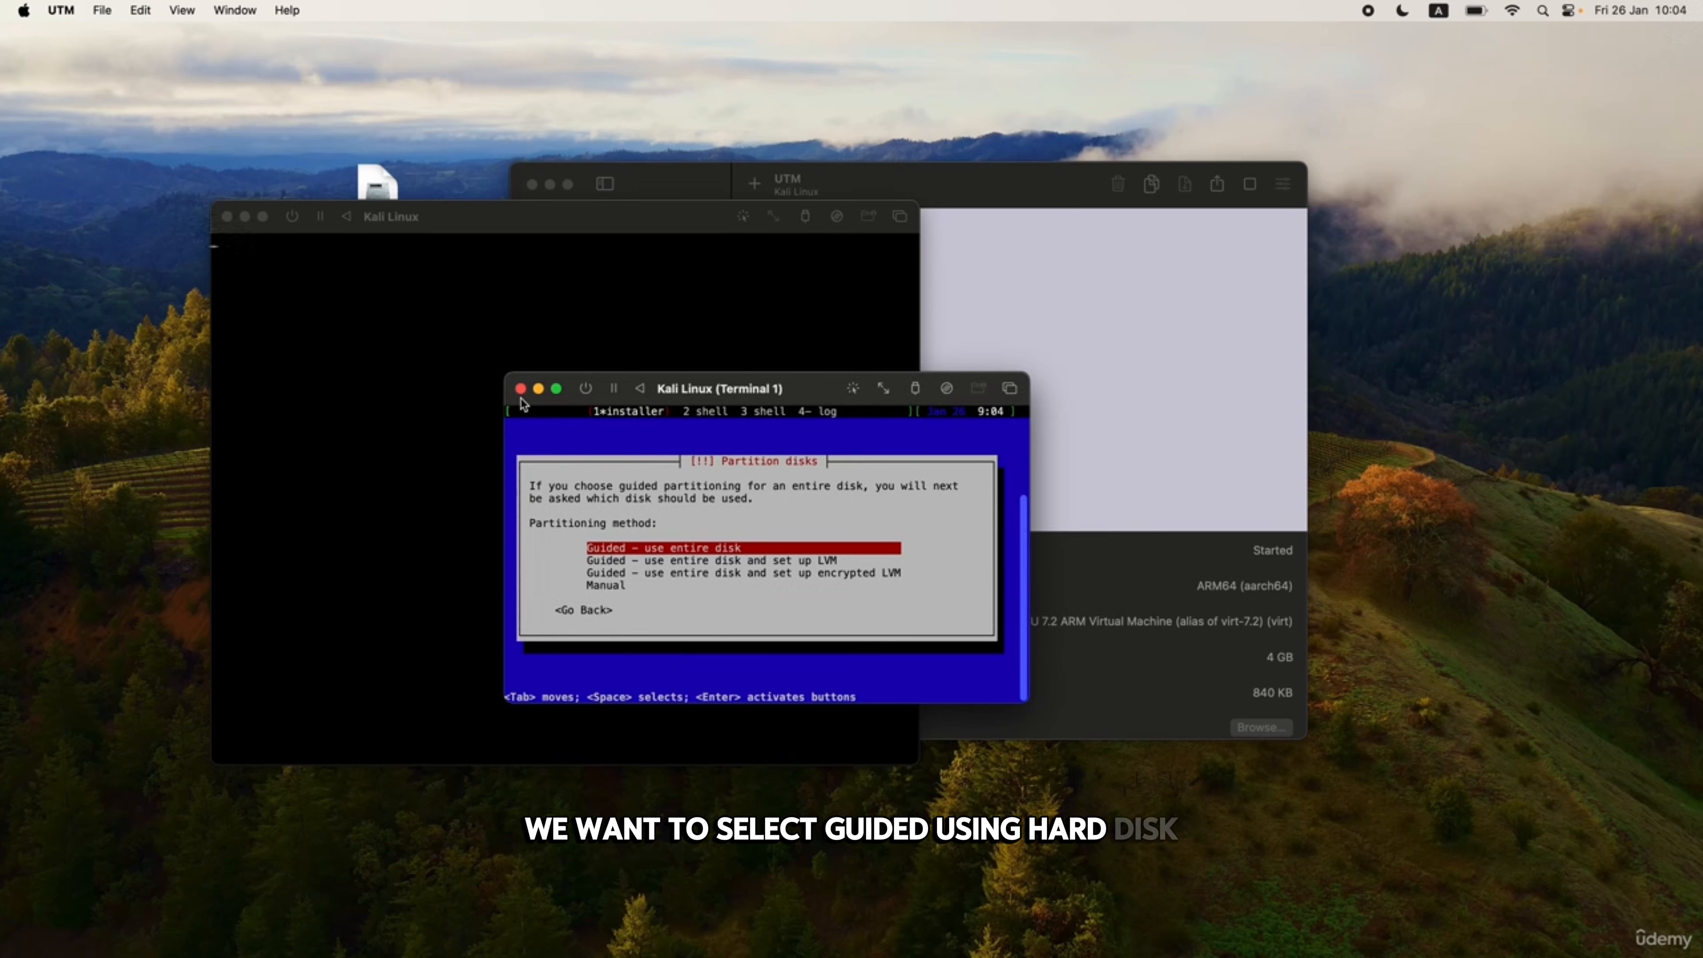
key("Return")
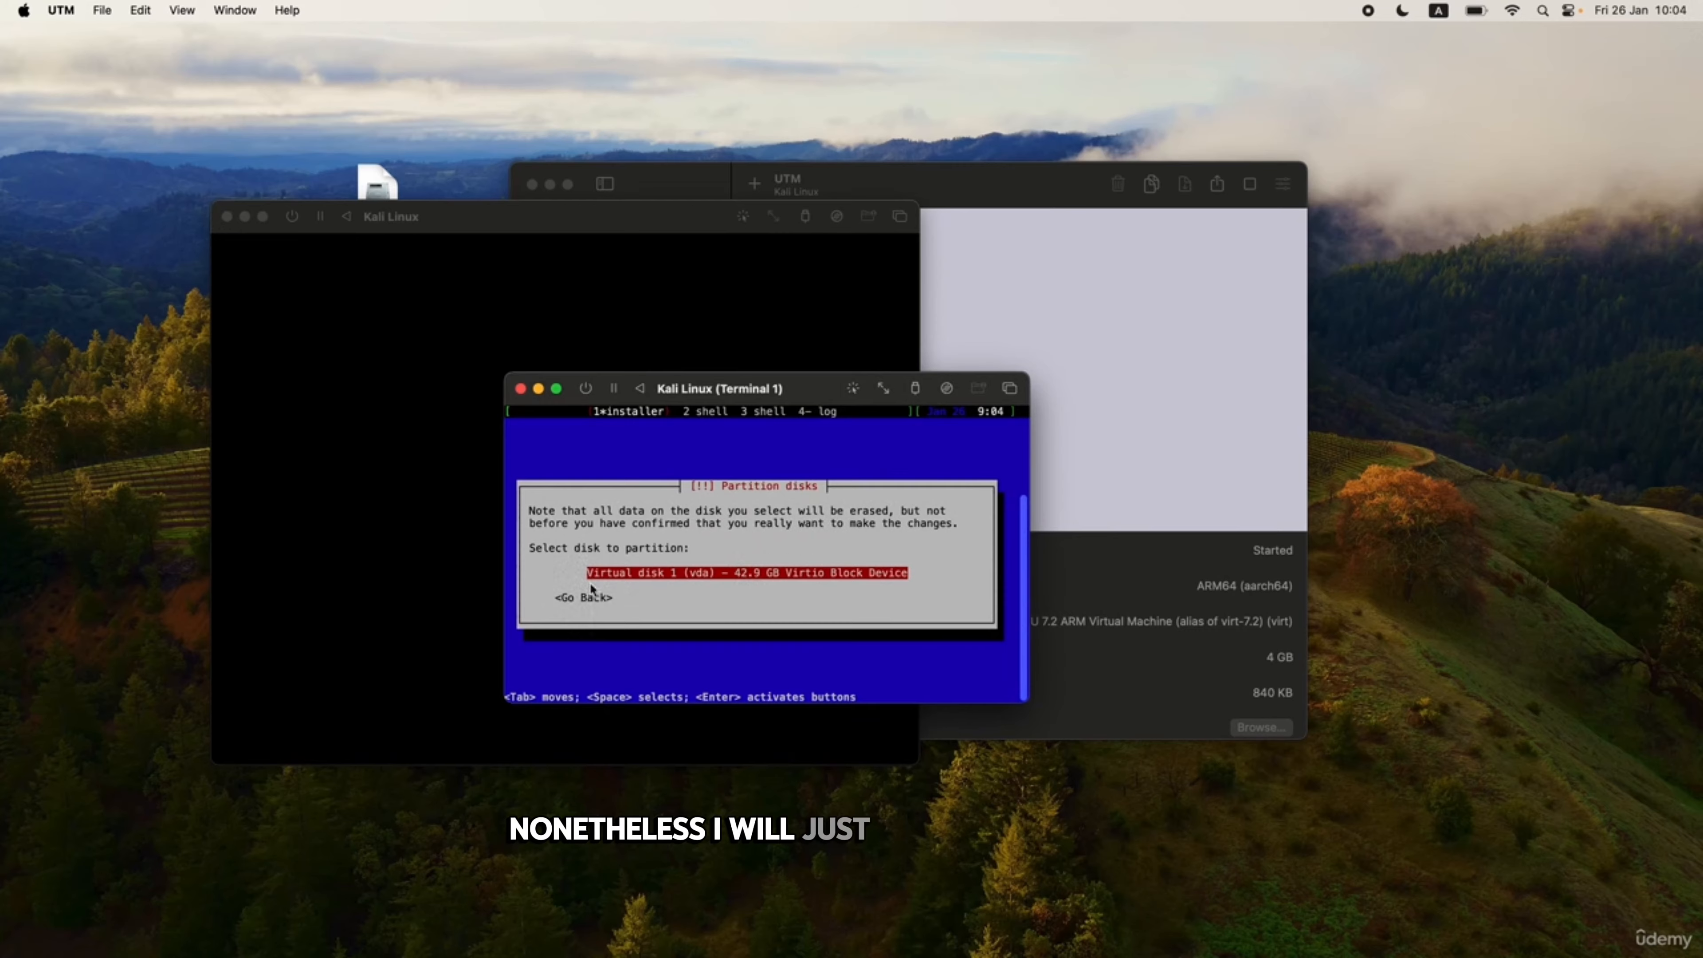
key("Return")
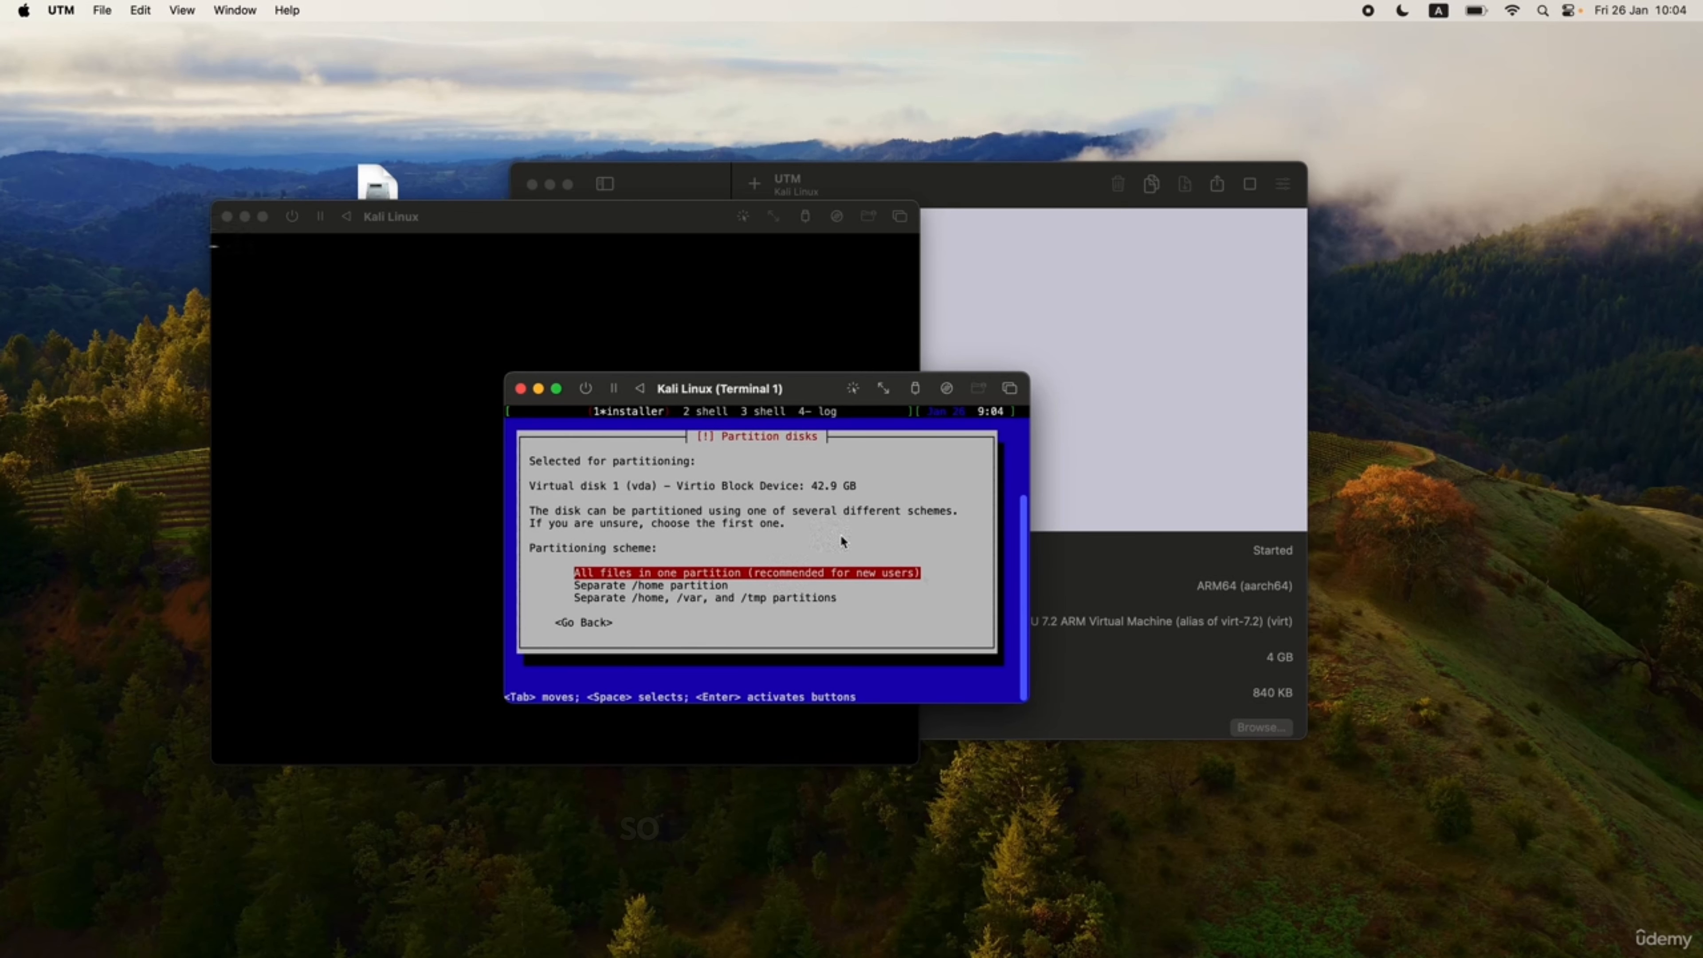
key("Return")
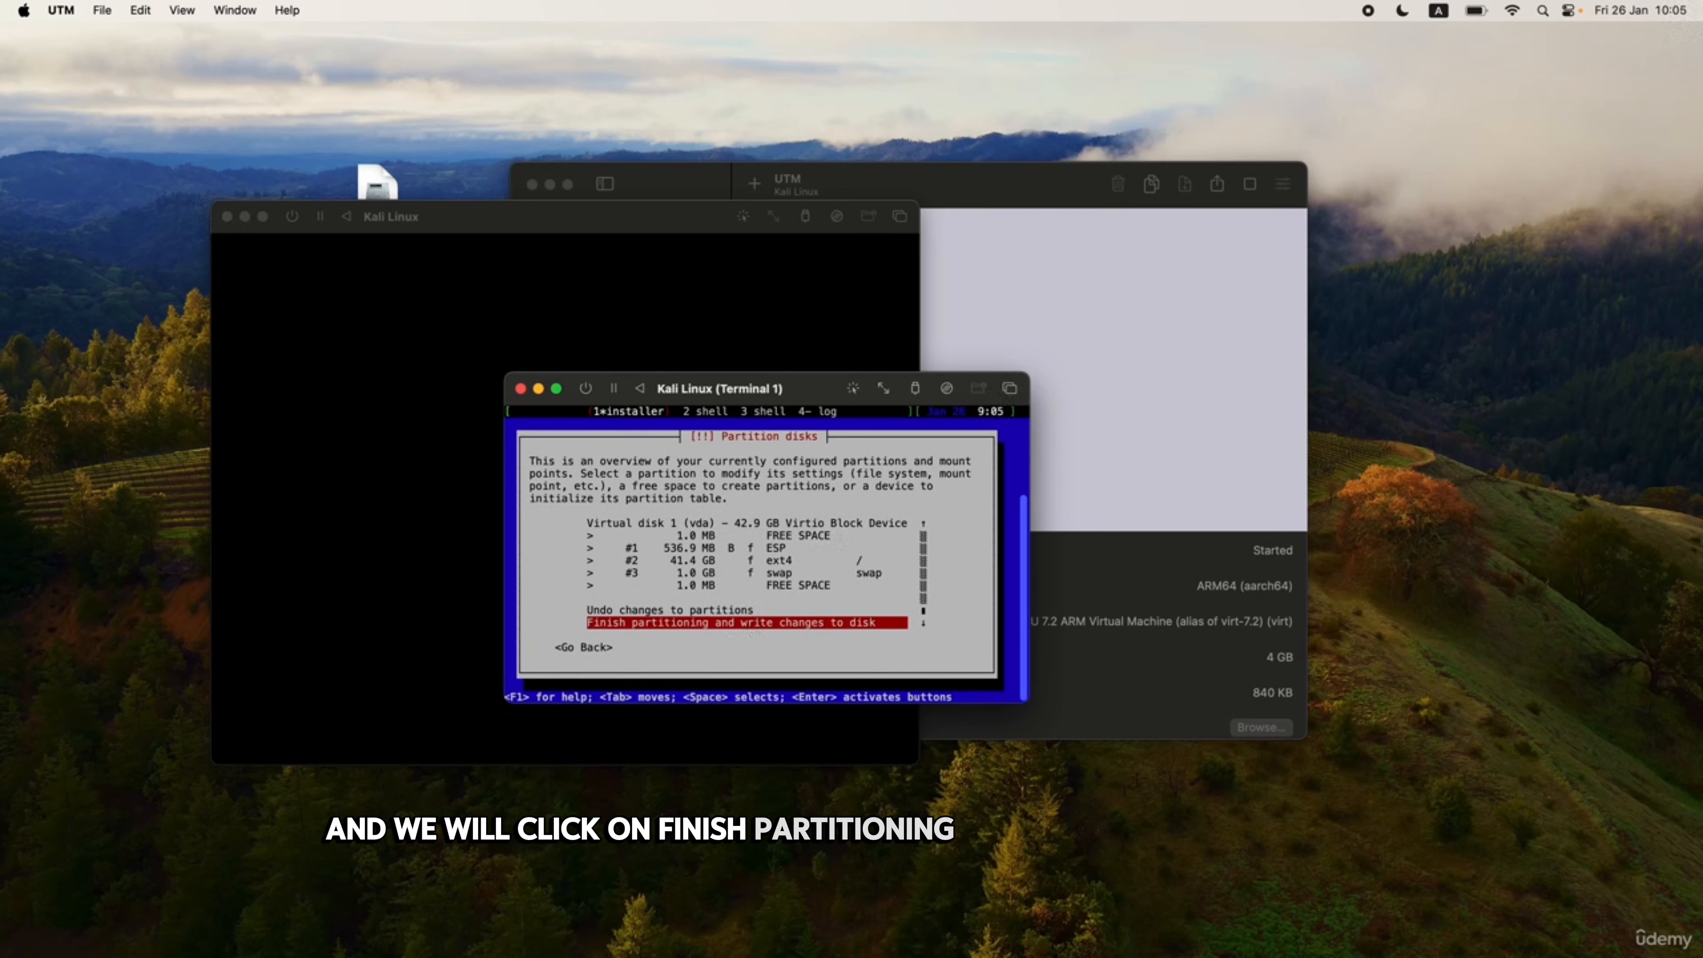
Finish partitioning and confirm writing the changes to disk, starting the base system install.
key("Return")
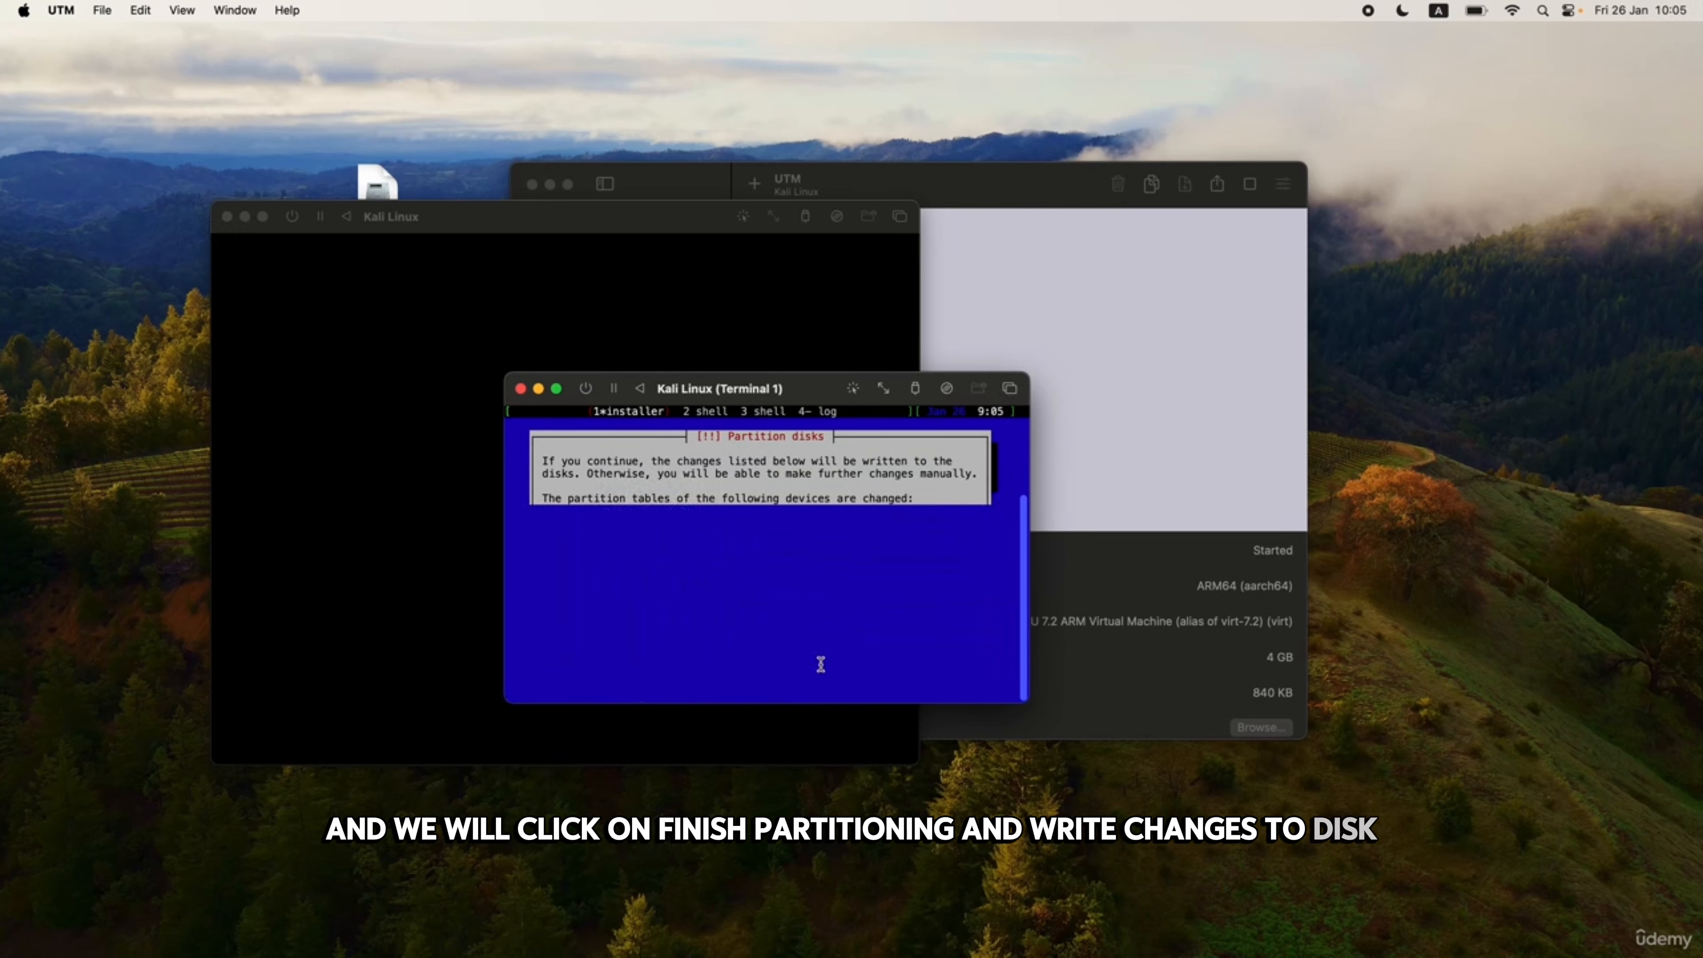
key("Tab")
key("Return")
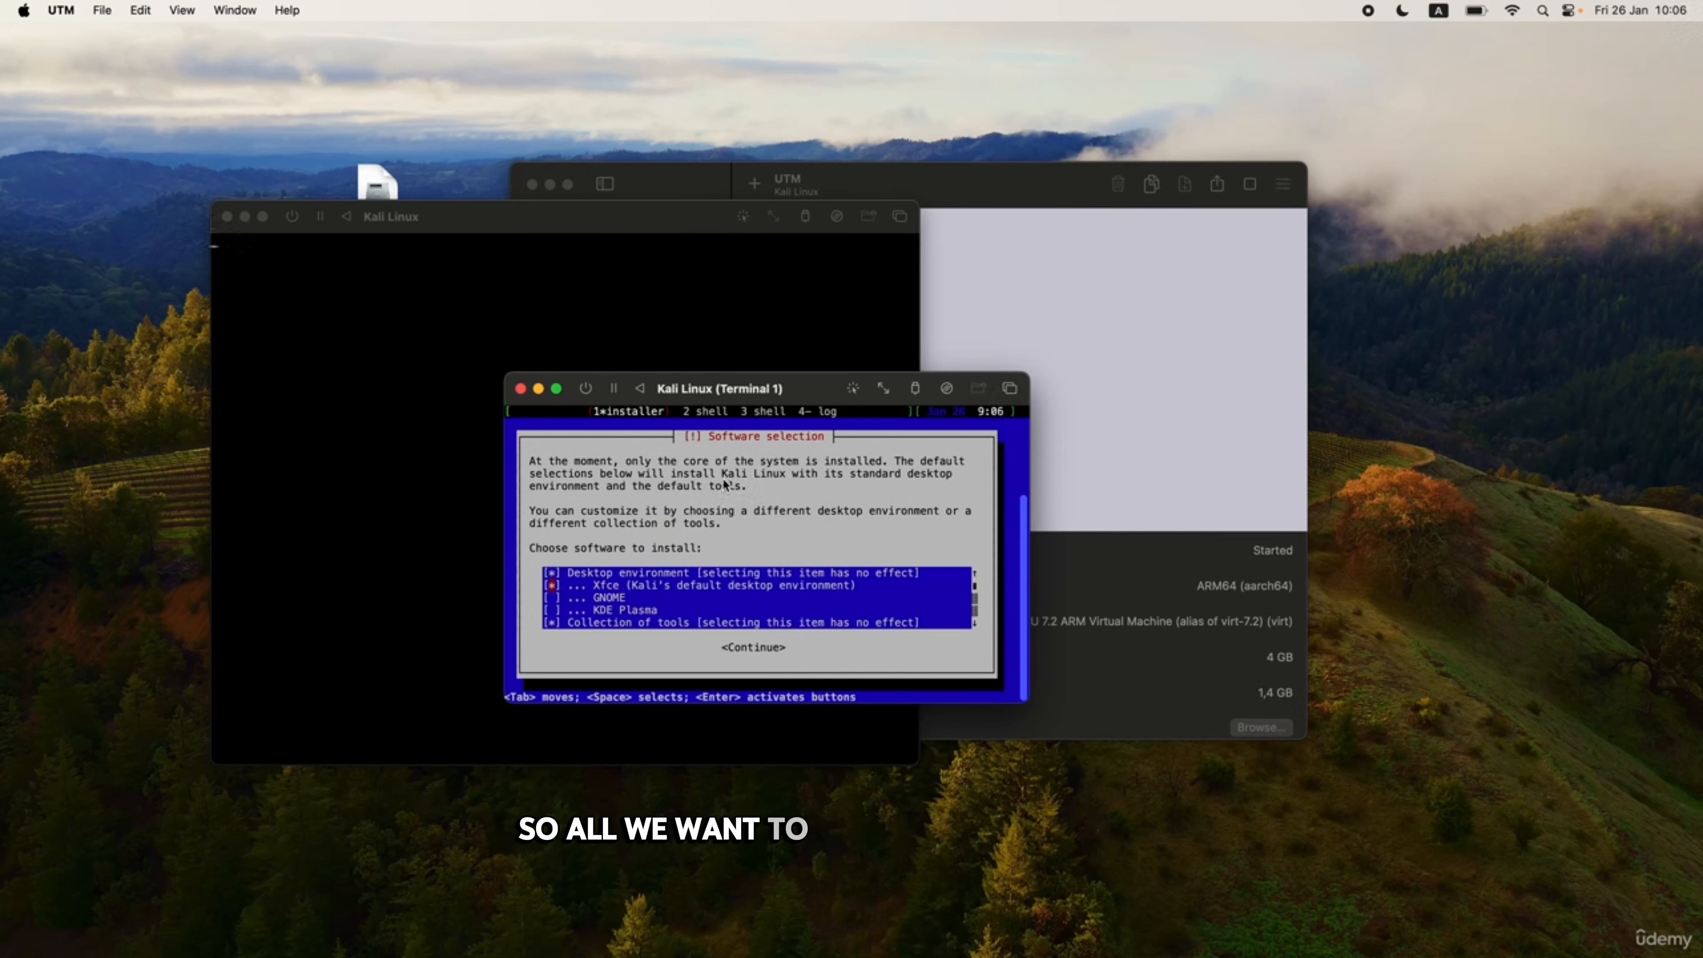
Continue with the default Xfce desktop and tools selection and let installation finish.
key("Tab")
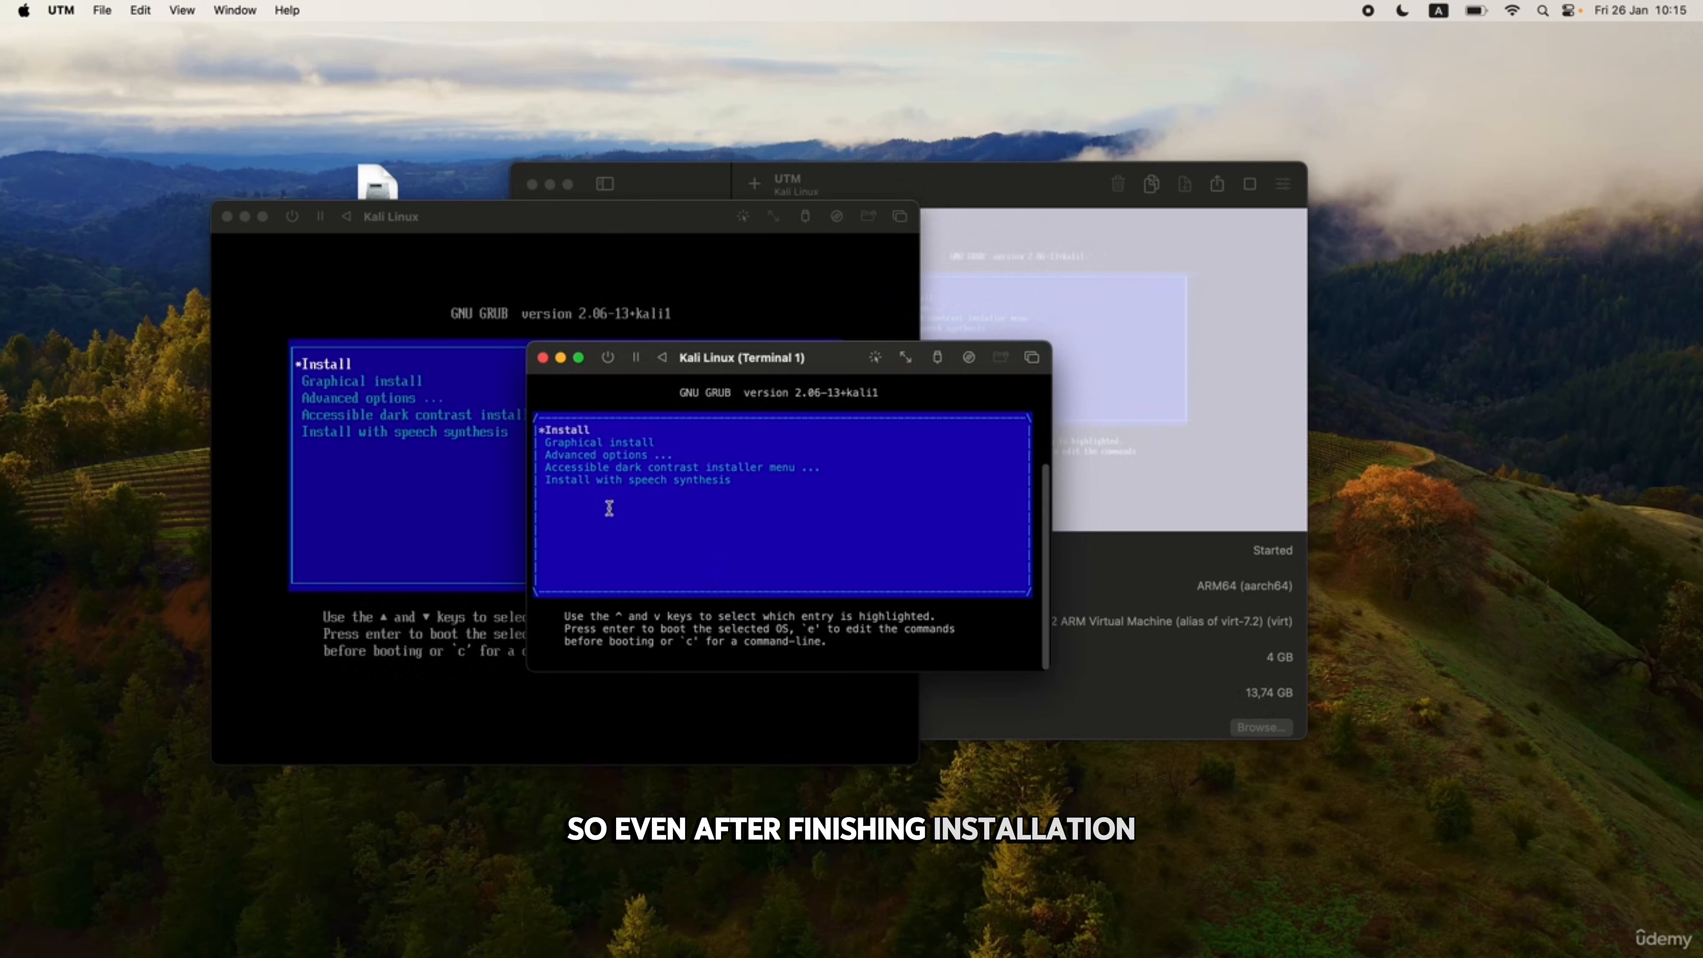
Force-stop the Kali Linux VM, close its windows, and empty the CD/DVD drive.
left_click(543, 359)
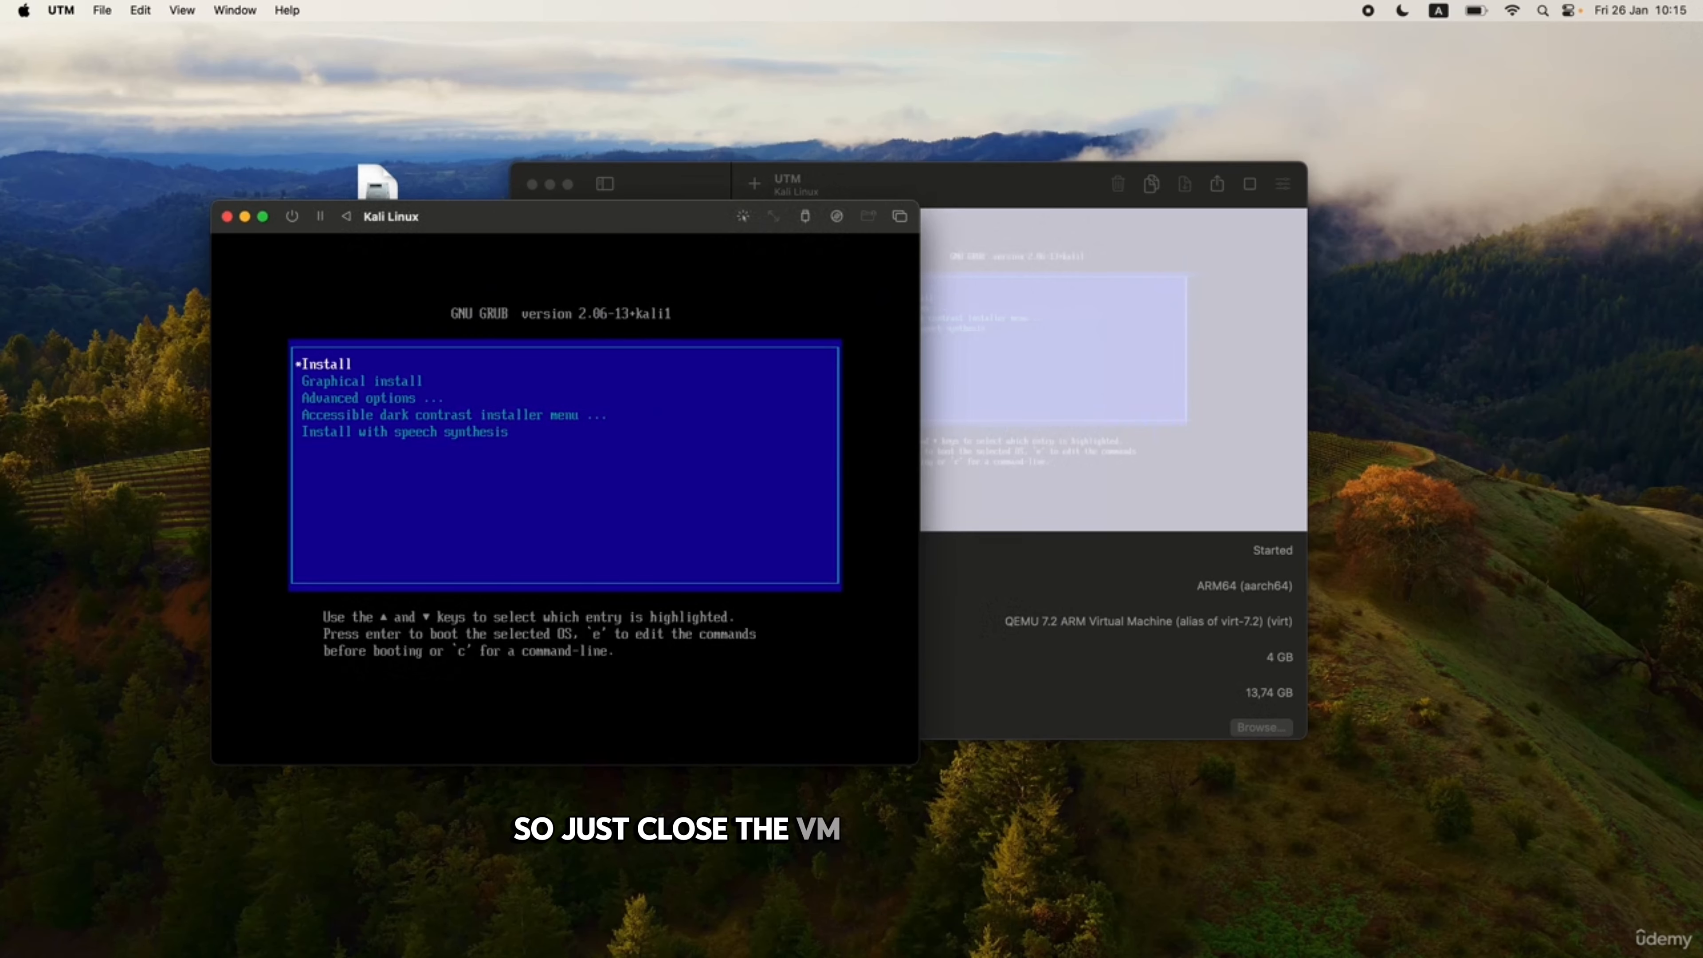
left_click(227, 216)
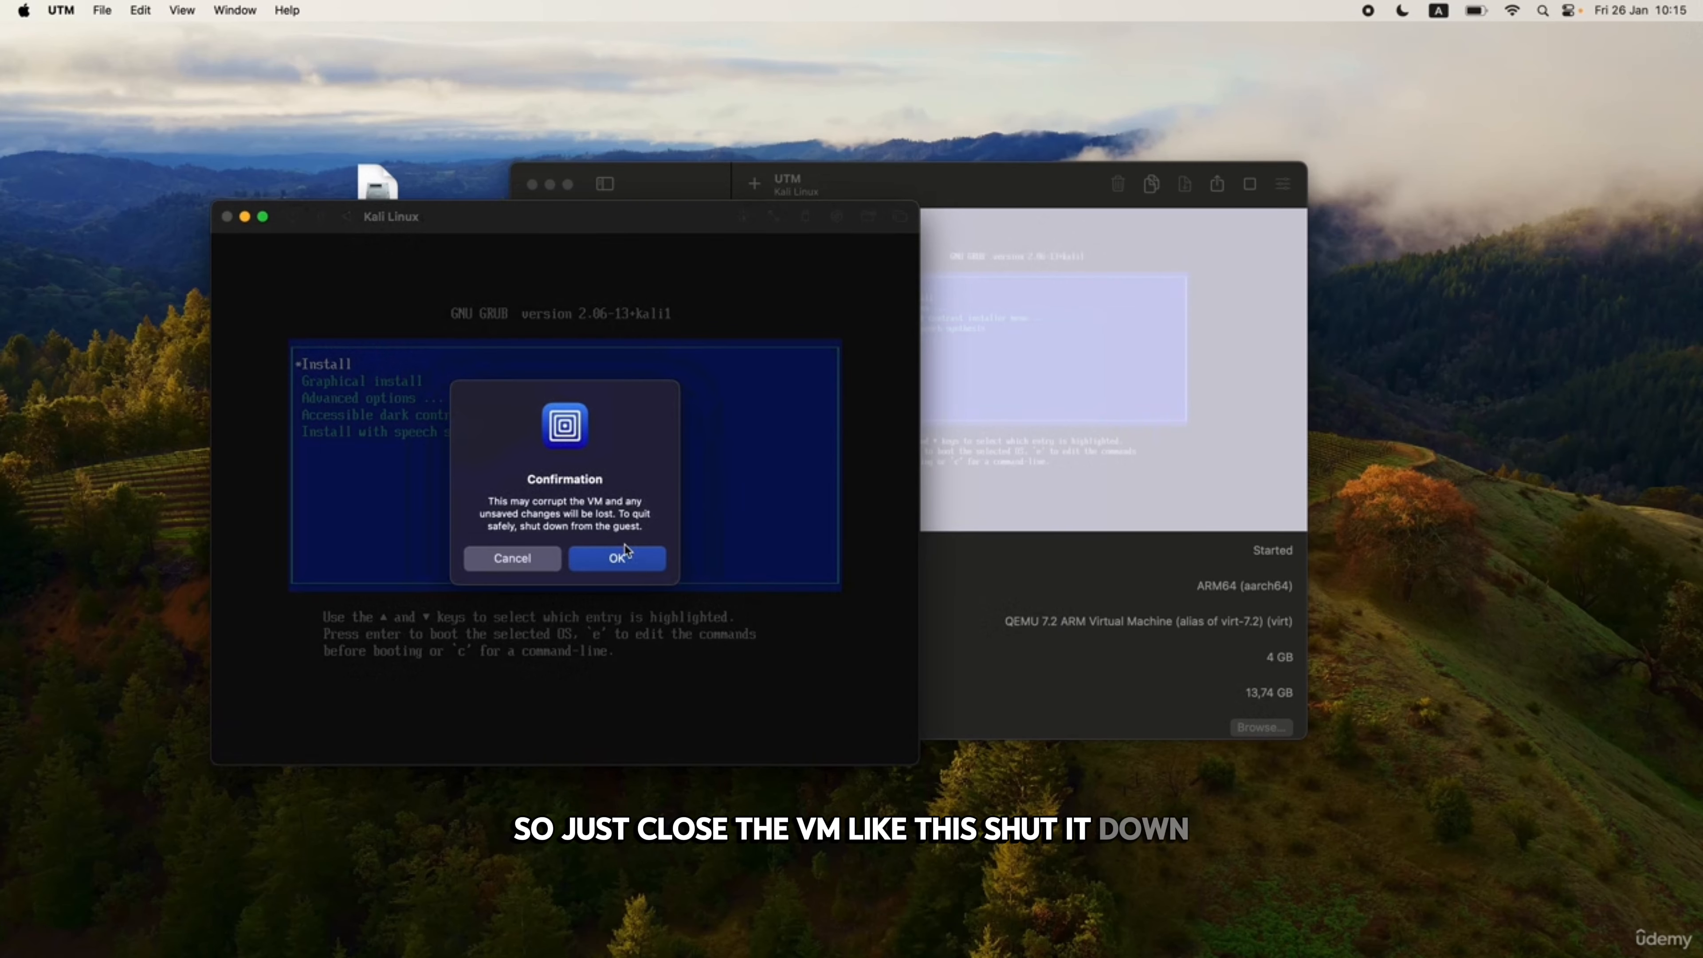
left_click(622, 557)
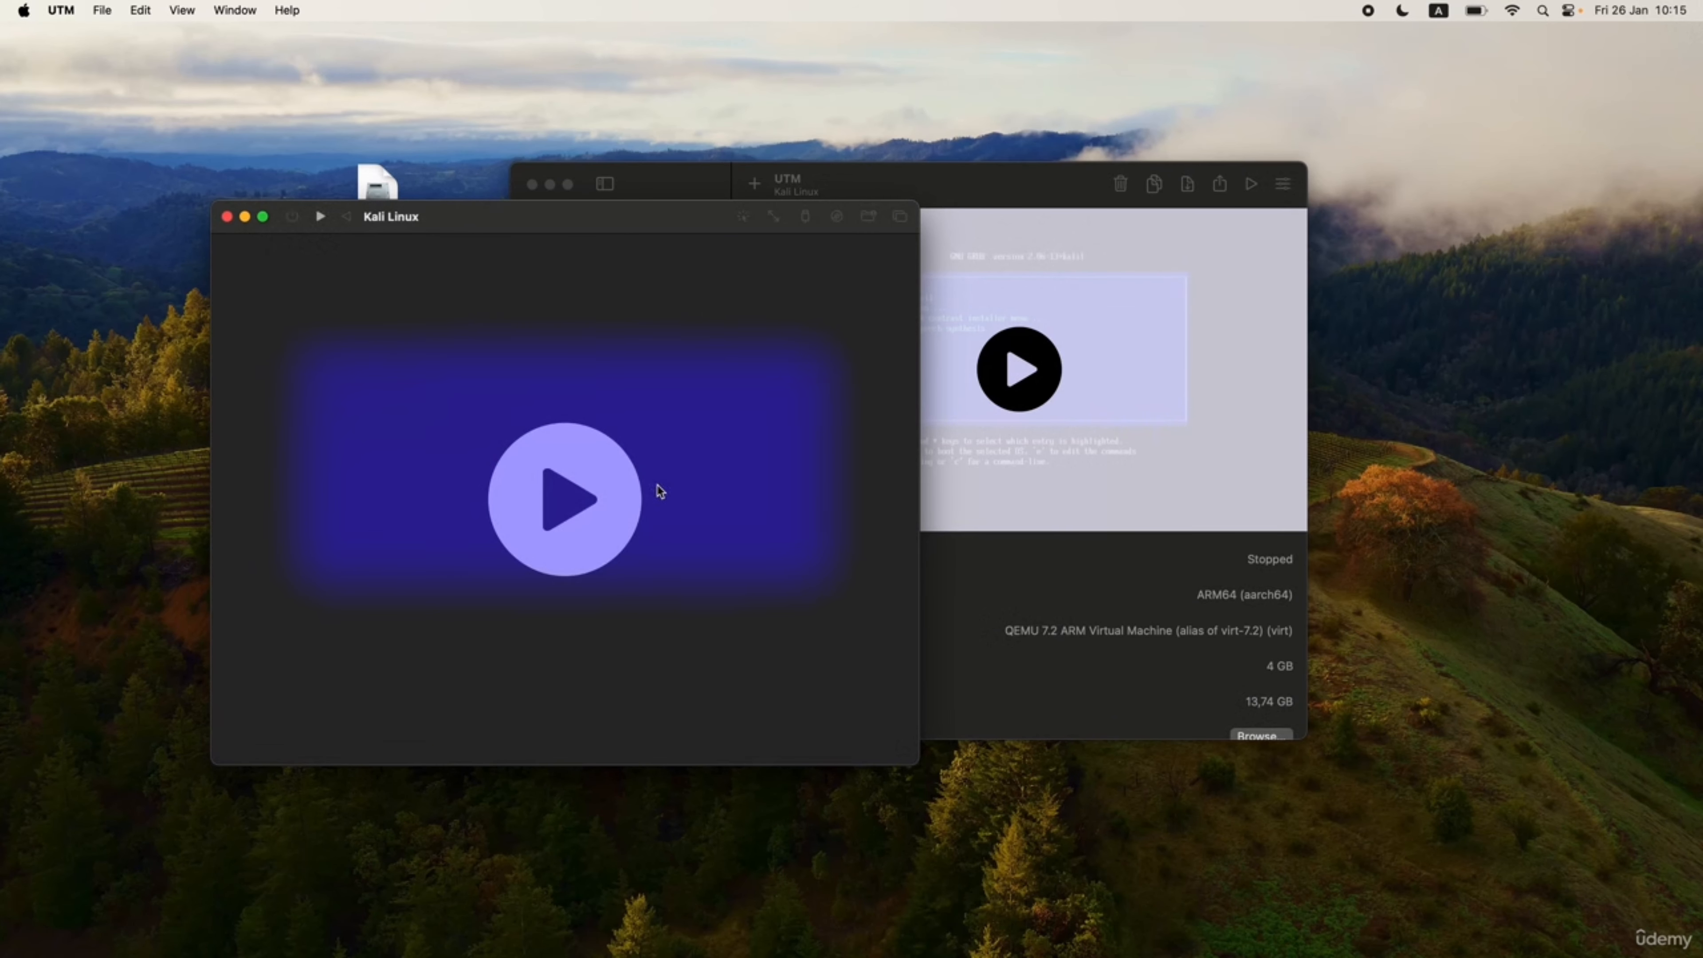
left_click(227, 216)
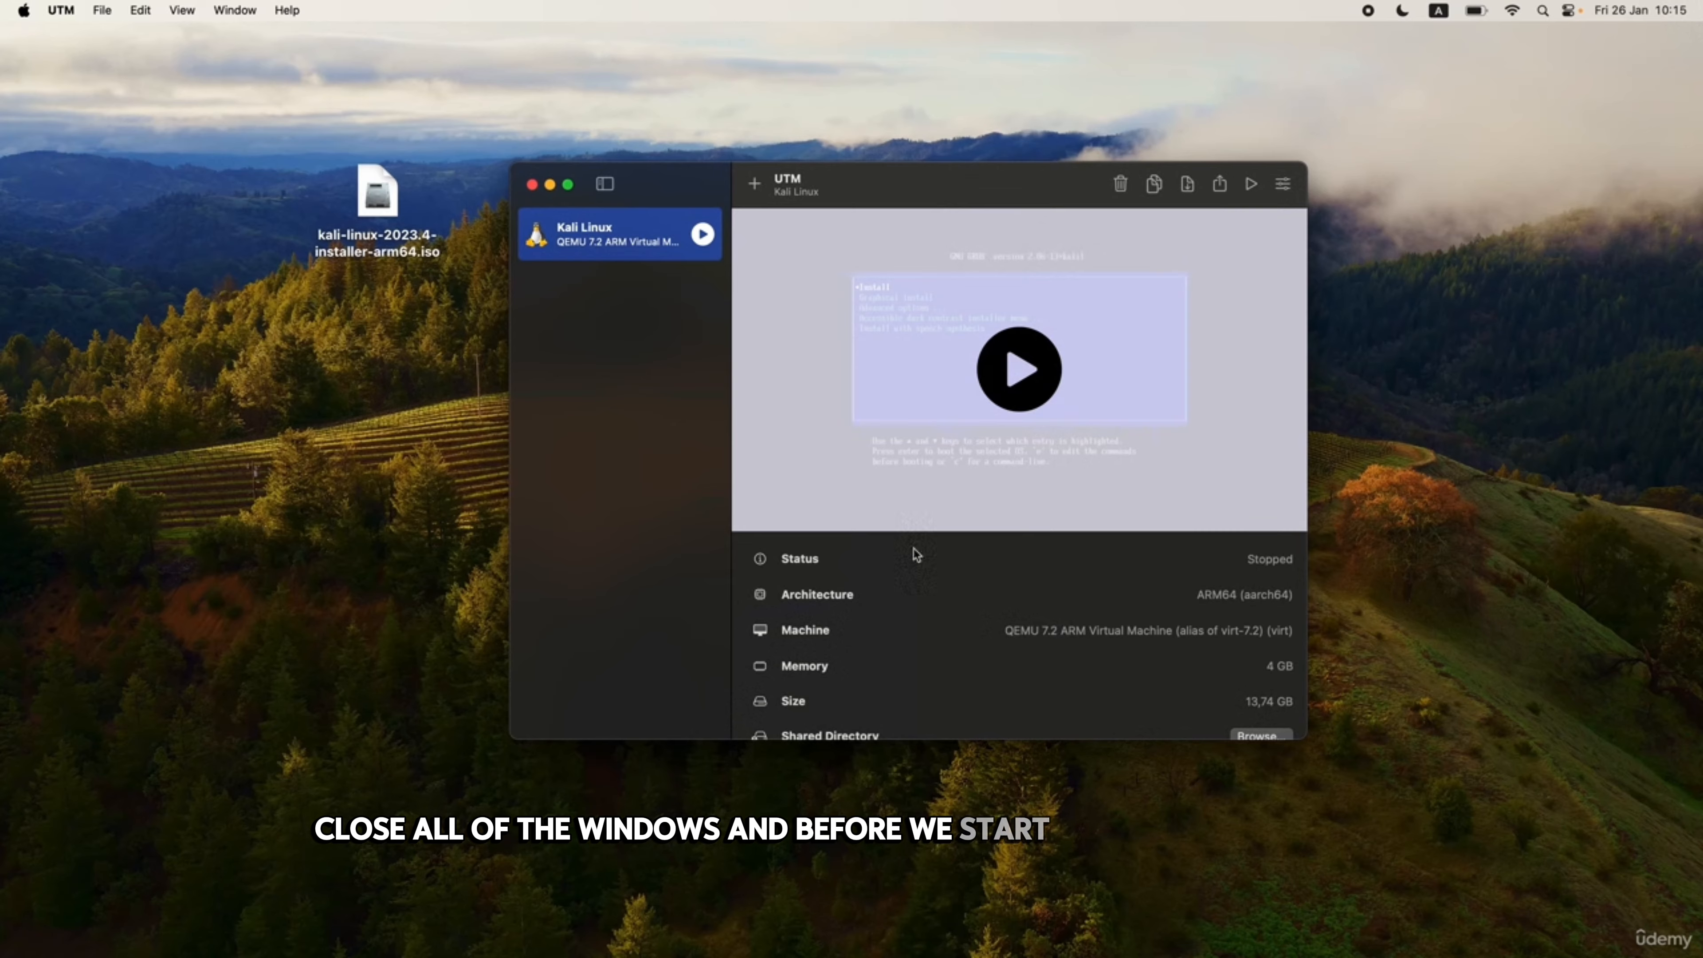
scroll(938, 624, "down", 2)
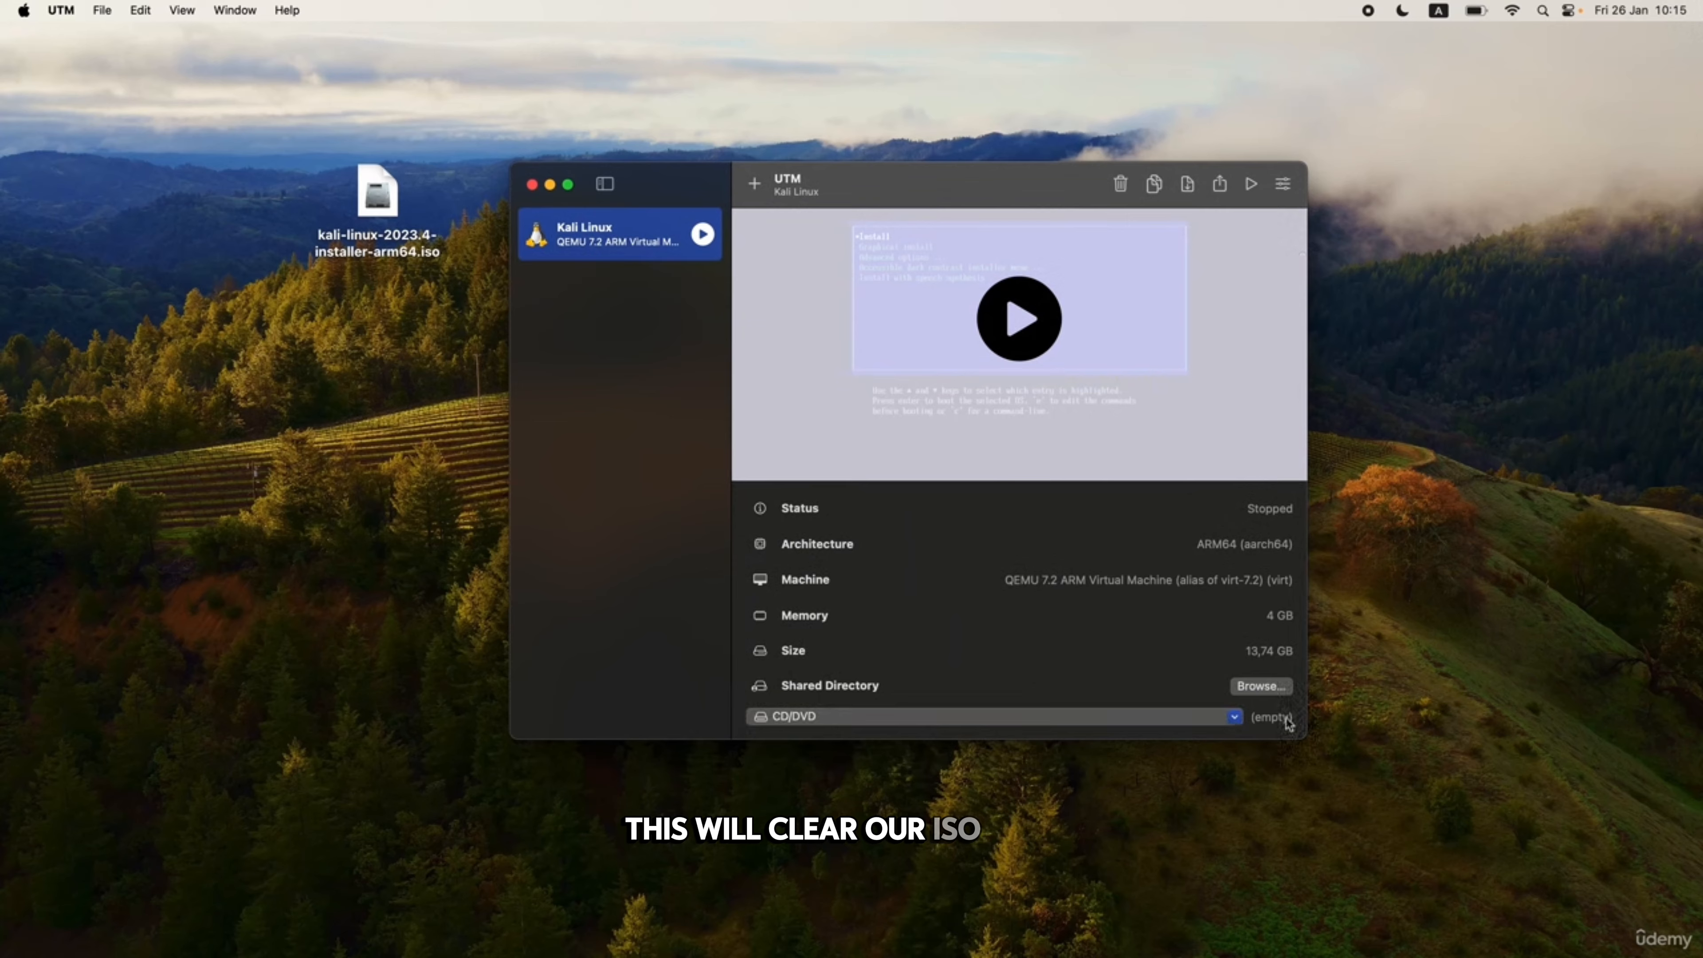
scroll(1091, 635, "up", 2)
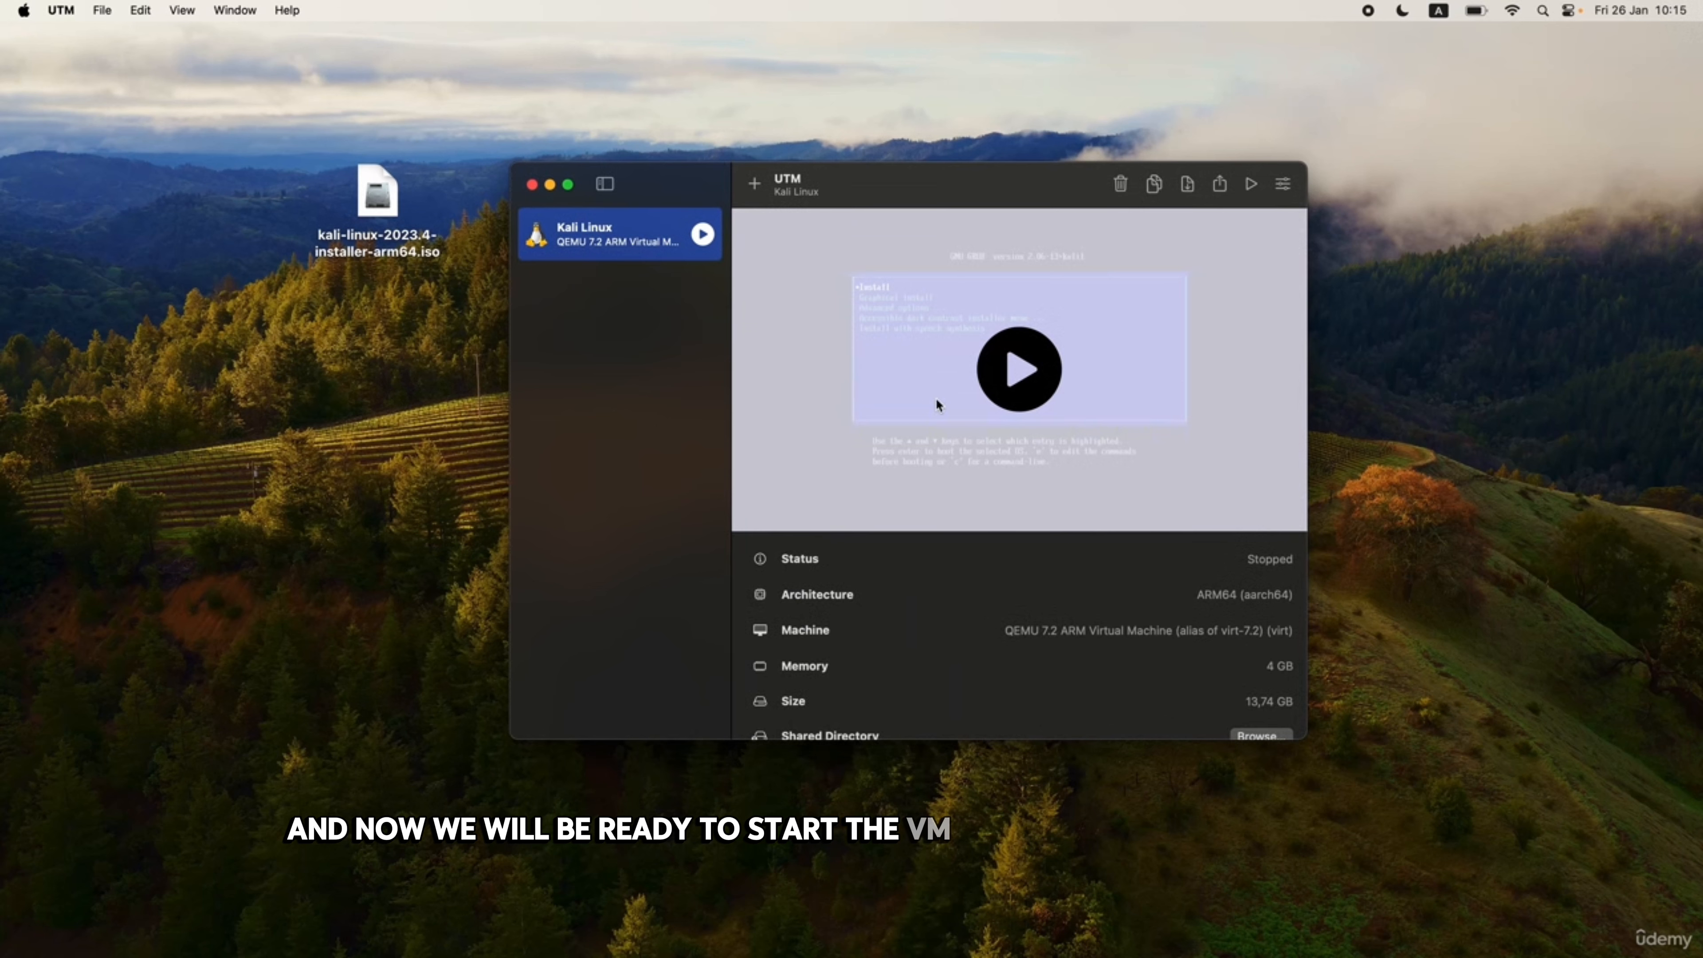
Start the Kali Linux VM again so it boots from its installed disk.
left_click(1019, 369)
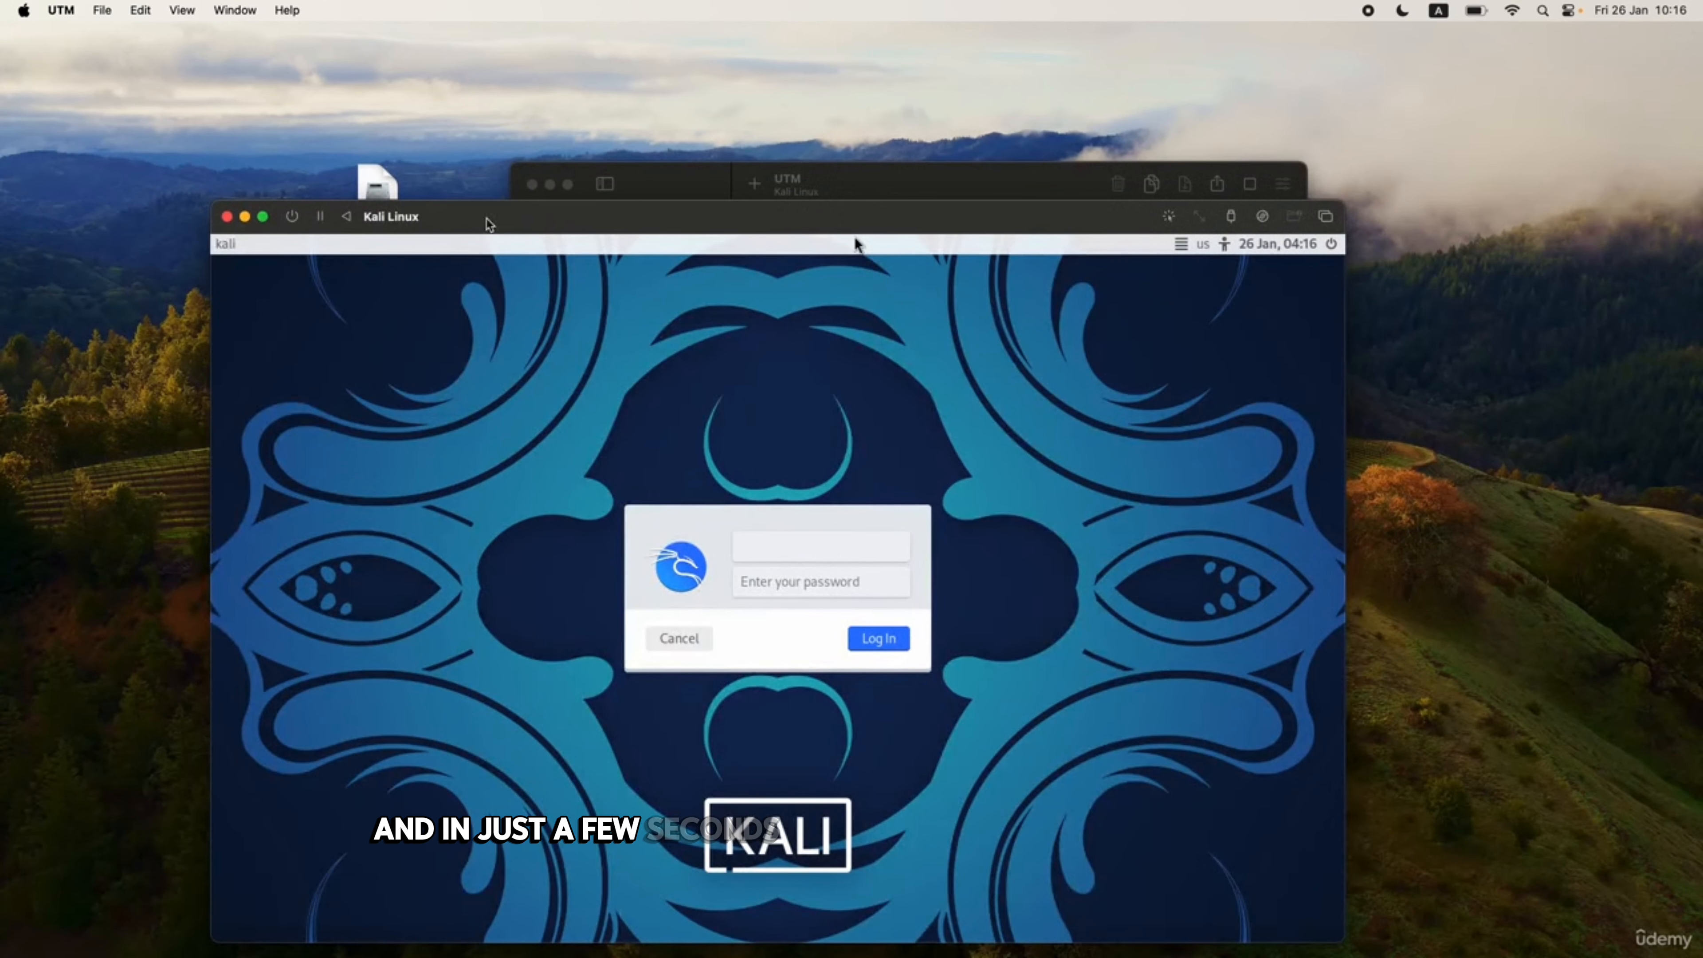
Move the VM window up and log in to Kali with the username and password.
left_click_drag(468, 216, 447, 162)
left_click_drag(834, 183, 821, 120)
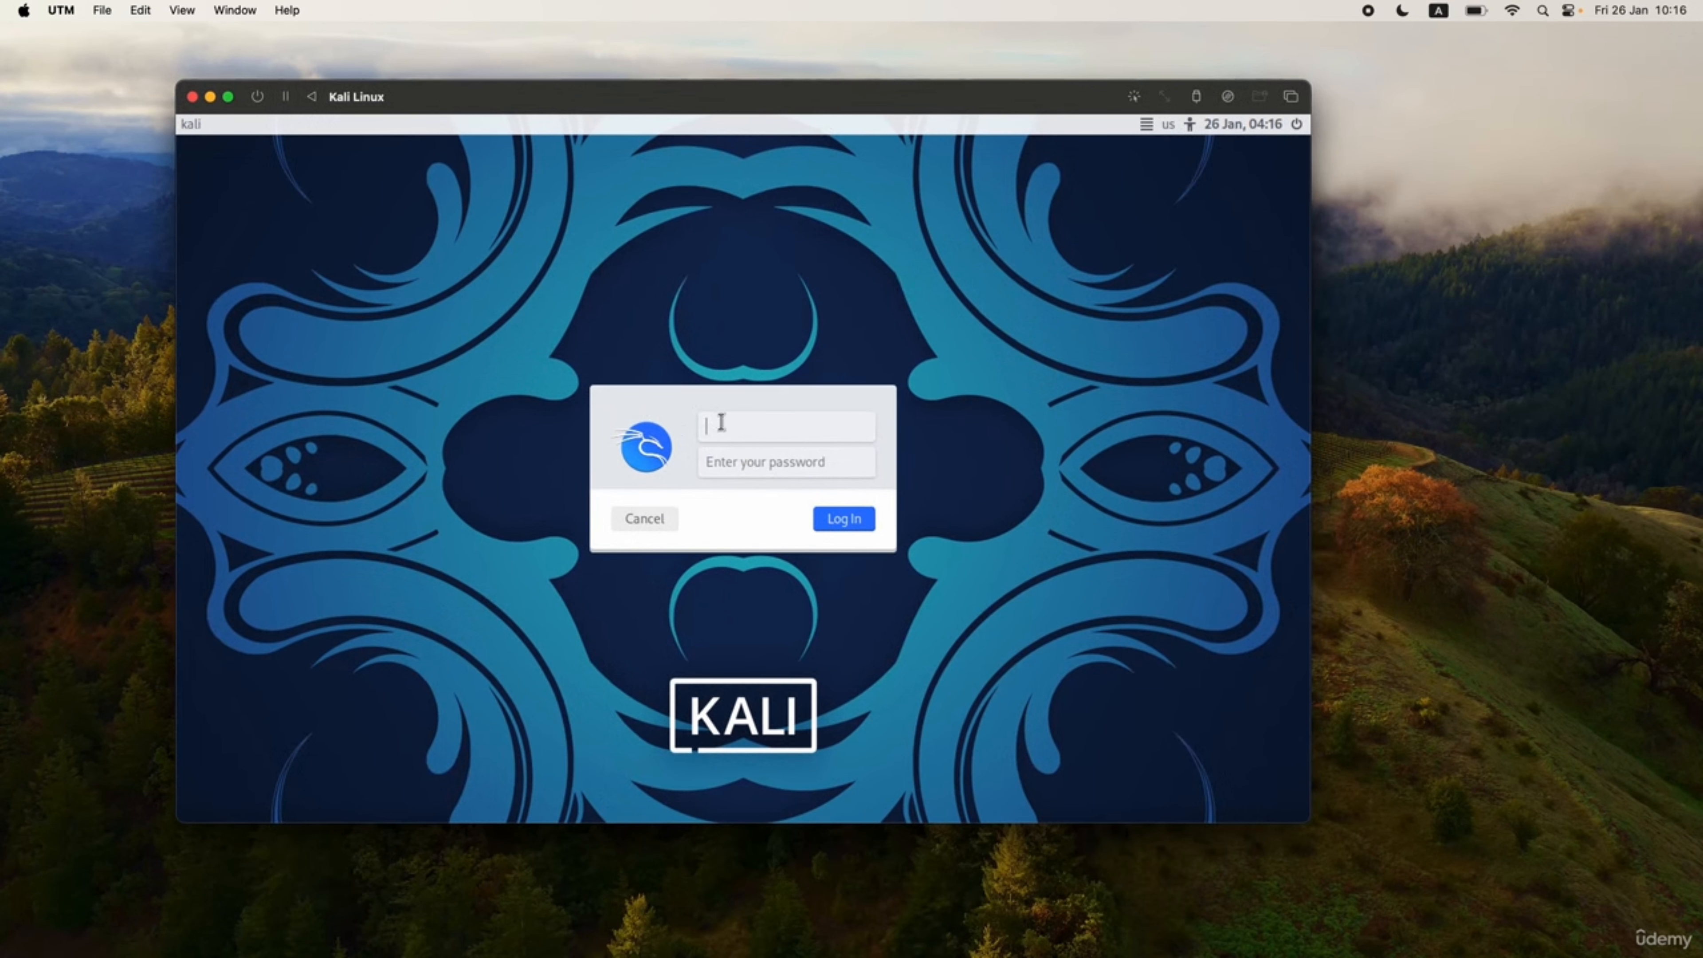
type("kali")
key("Tab")
type("kali")
key("Return")
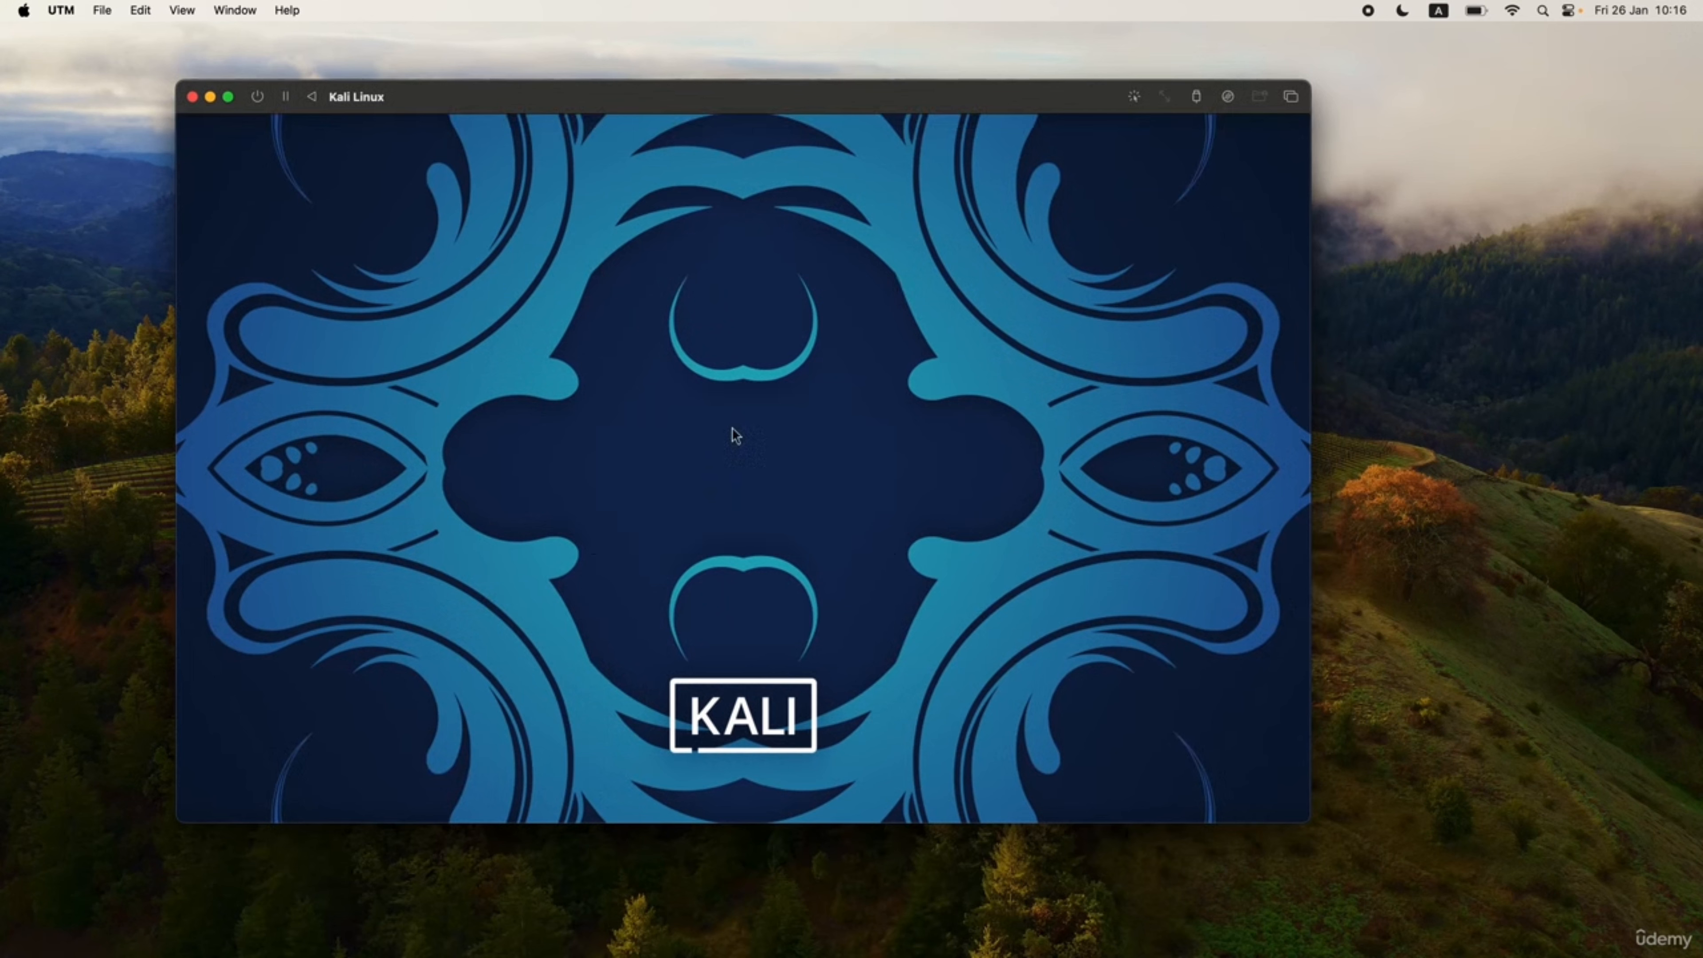